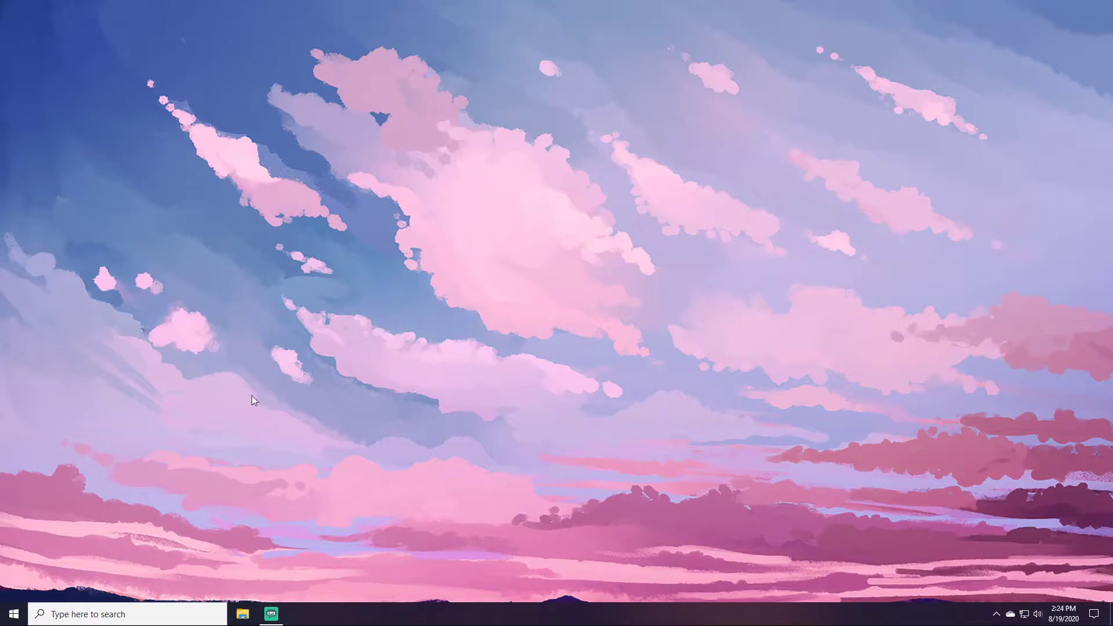
{"action": "left_click", "coordinate": [14, 614]}
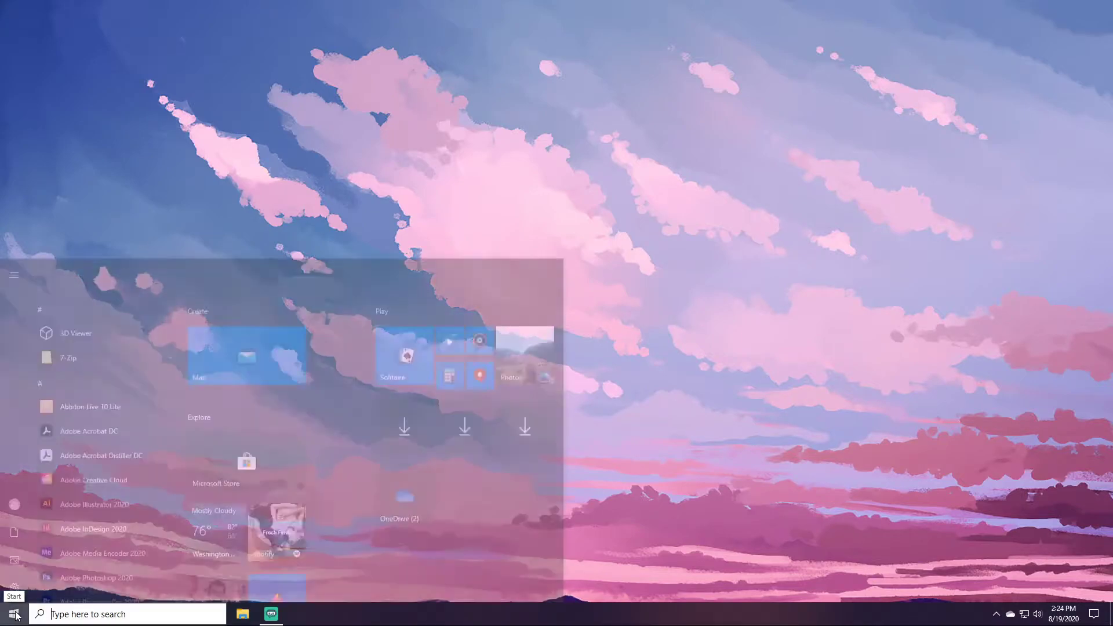
{"action": "scroll", "coordinate": [135, 371], "scroll_direction": "down", "scroll_amount": 10}
{"action": "scroll", "coordinate": [144, 368], "scroll_direction": "down", "scroll_amount": 8}
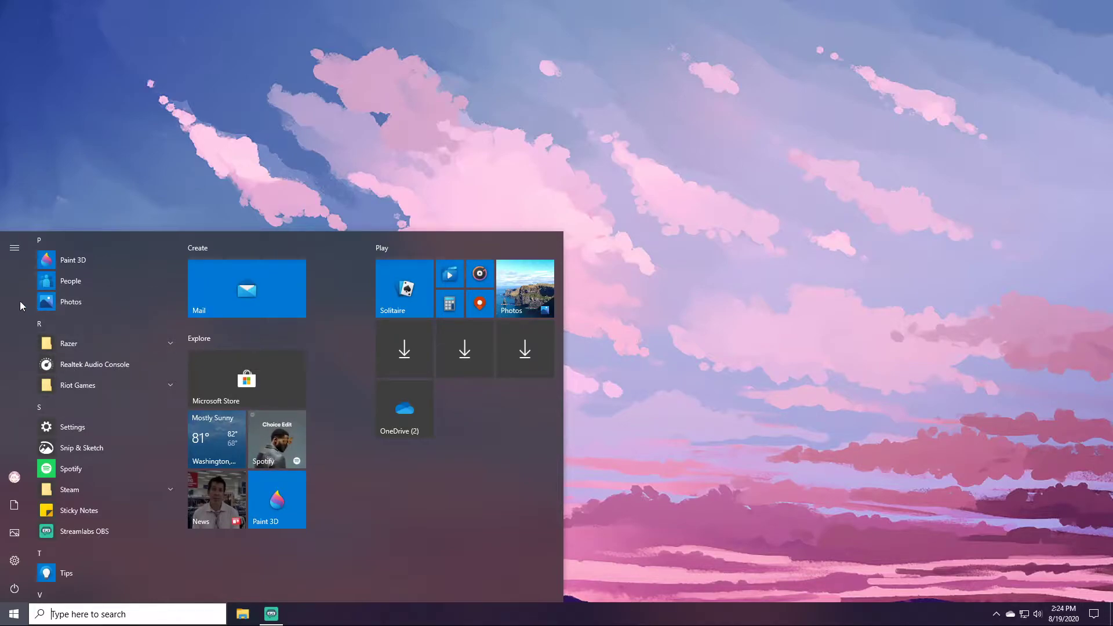
{"action": "left_click", "coordinate": [3, 512]}
- Search Windows for the Photos app and open it
{"action": "key", "text": "super"}
{"action": "type", "text": "o"}
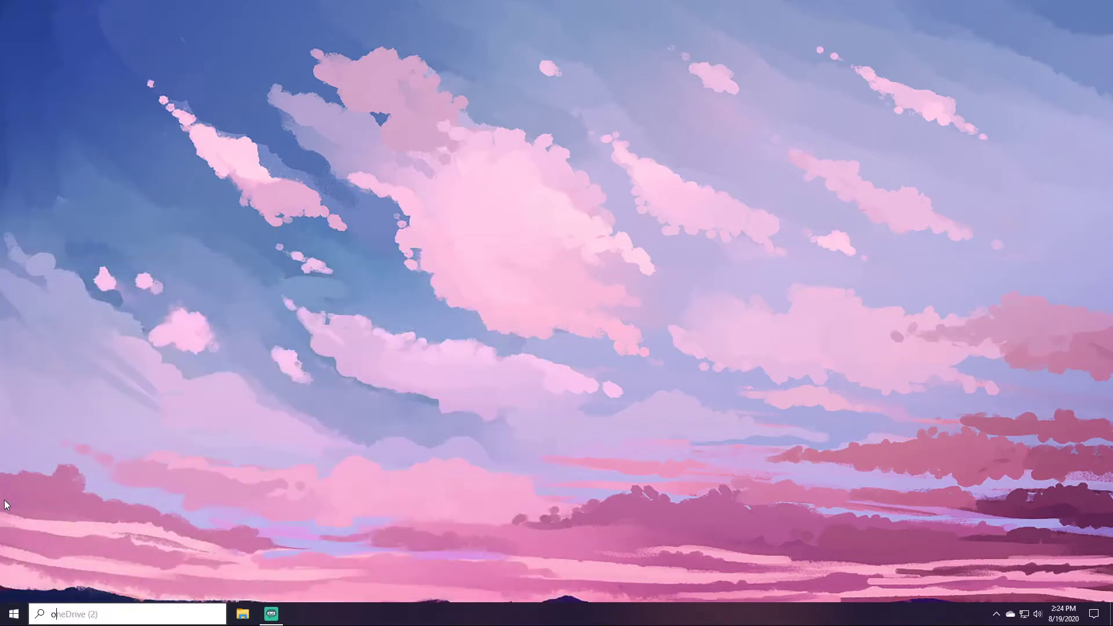
{"action": "key", "text": "BackSpace"}
{"action": "type", "text": "pho"}
{"action": "key", "text": "Return"}
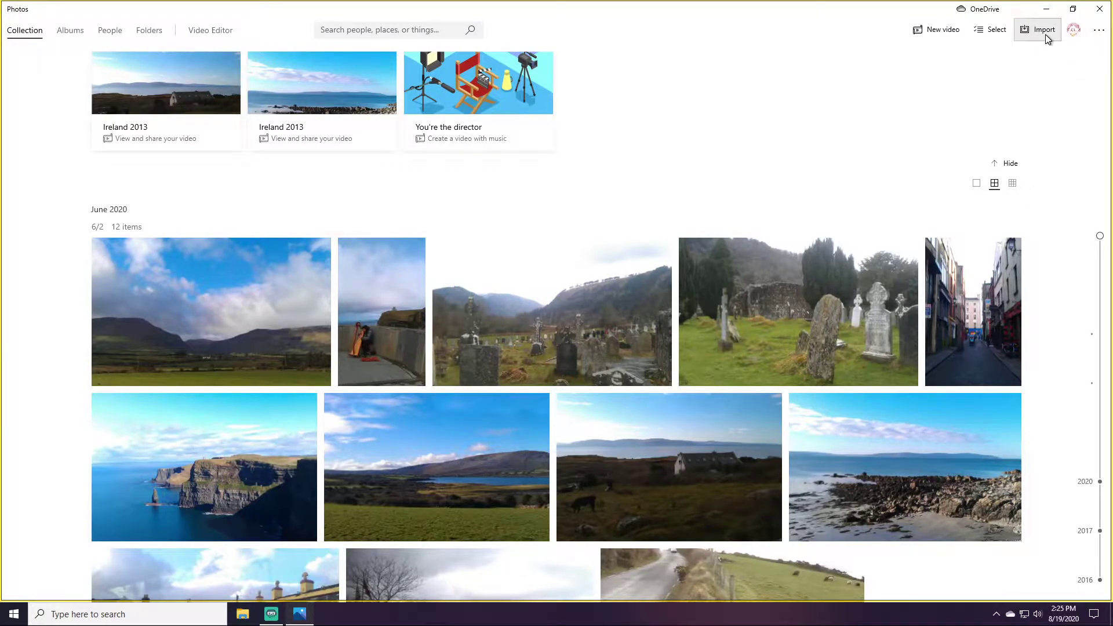
{"action": "left_click", "coordinate": [1025, 30]}
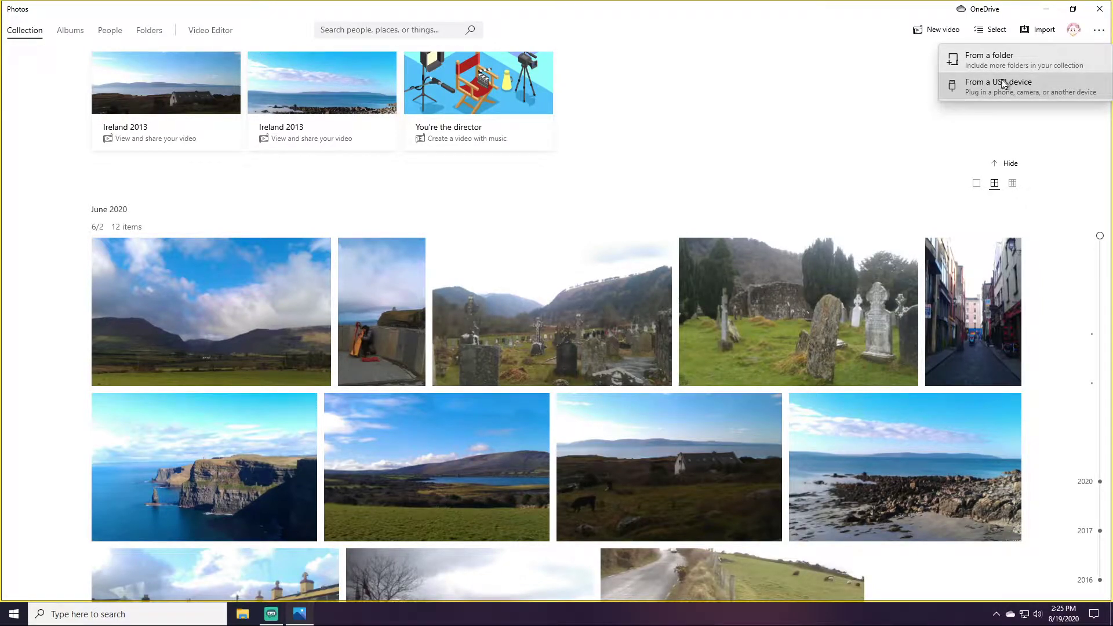
{"action": "left_click", "coordinate": [794, 64]}
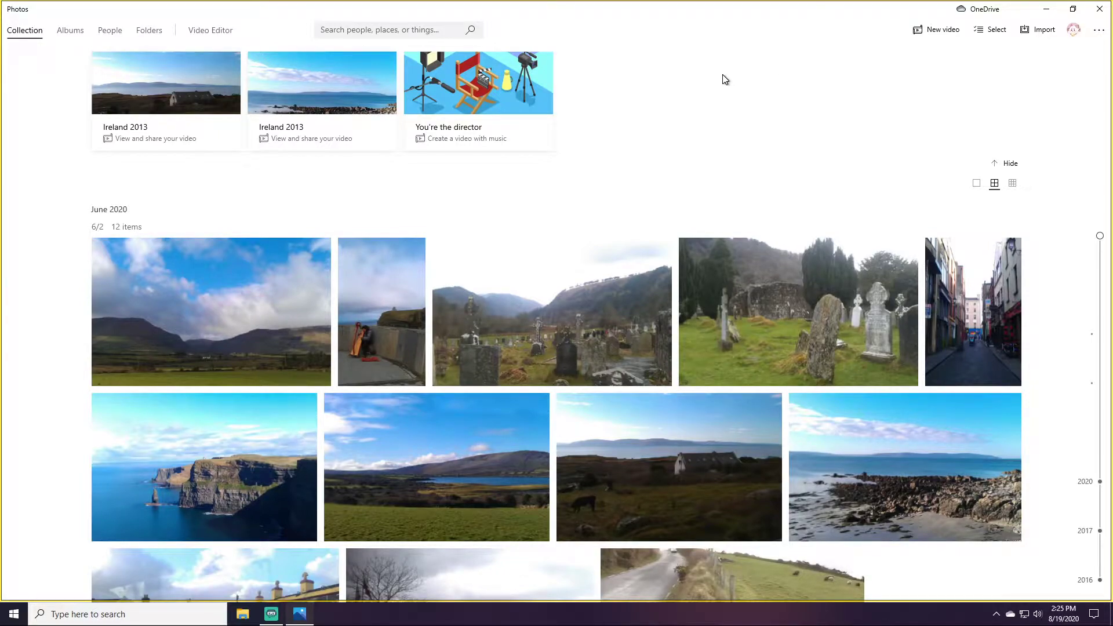
- Select all eleven photos and the video clip in the June 2020 group of the collection
{"action": "left_click", "coordinate": [323, 248]}
{"action": "left_click", "coordinate": [415, 143]}
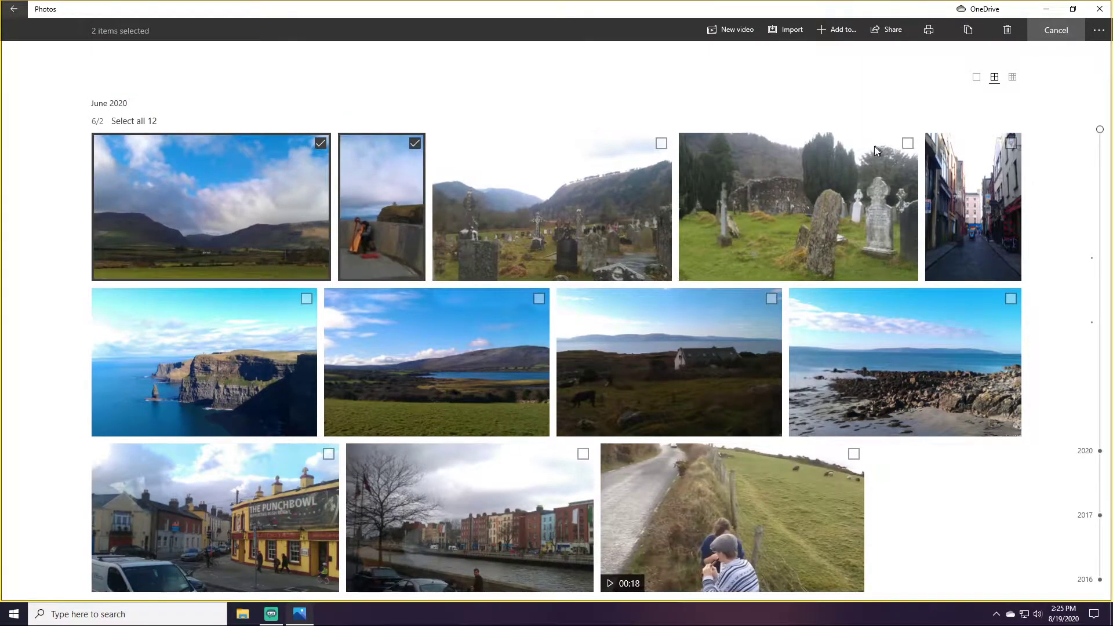
{"action": "left_click", "coordinate": [662, 143]}
{"action": "left_click", "coordinate": [908, 144]}
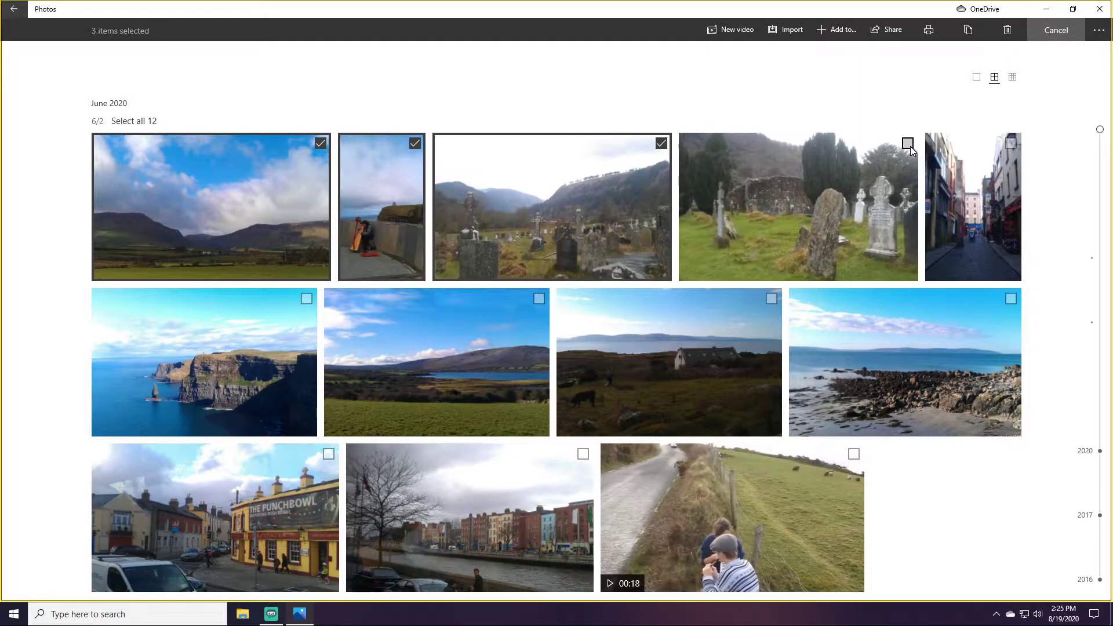
{"action": "left_click", "coordinate": [1012, 144]}
{"action": "left_click", "coordinate": [1010, 298]}
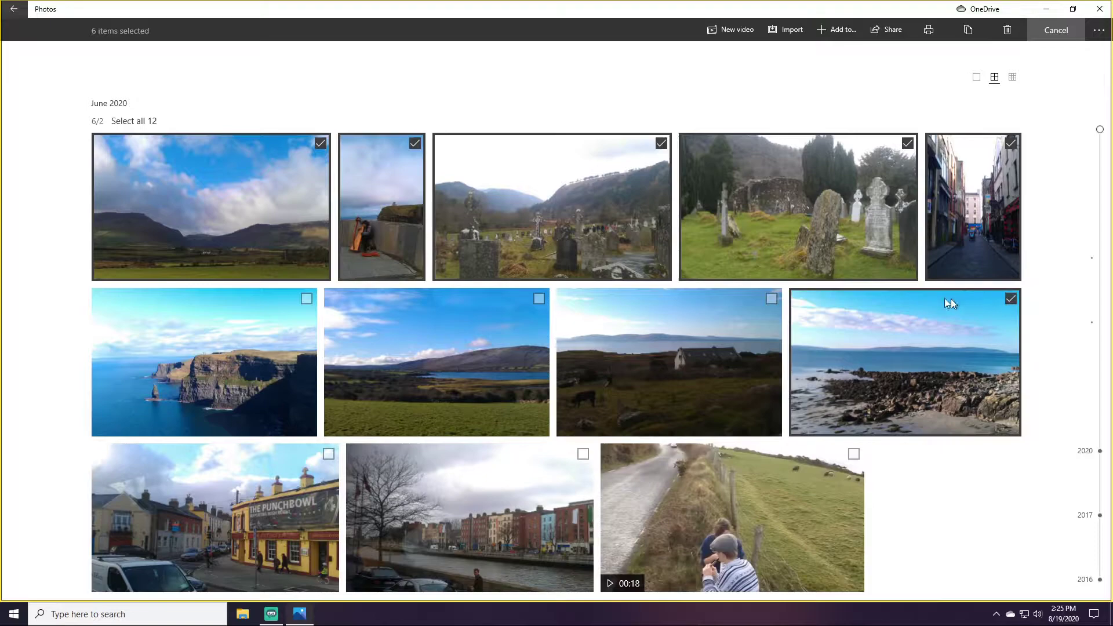
{"action": "left_click", "coordinate": [772, 299]}
{"action": "left_click", "coordinate": [540, 299]}
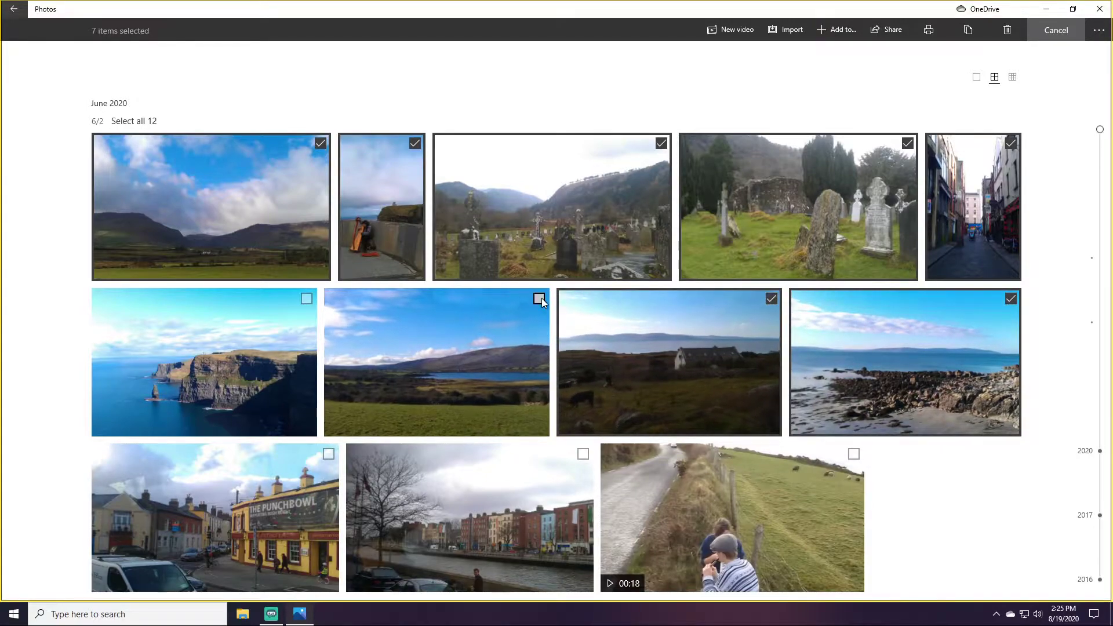
{"action": "left_click", "coordinate": [307, 299]}
{"action": "left_click", "coordinate": [329, 454]}
{"action": "left_click", "coordinate": [583, 454]}
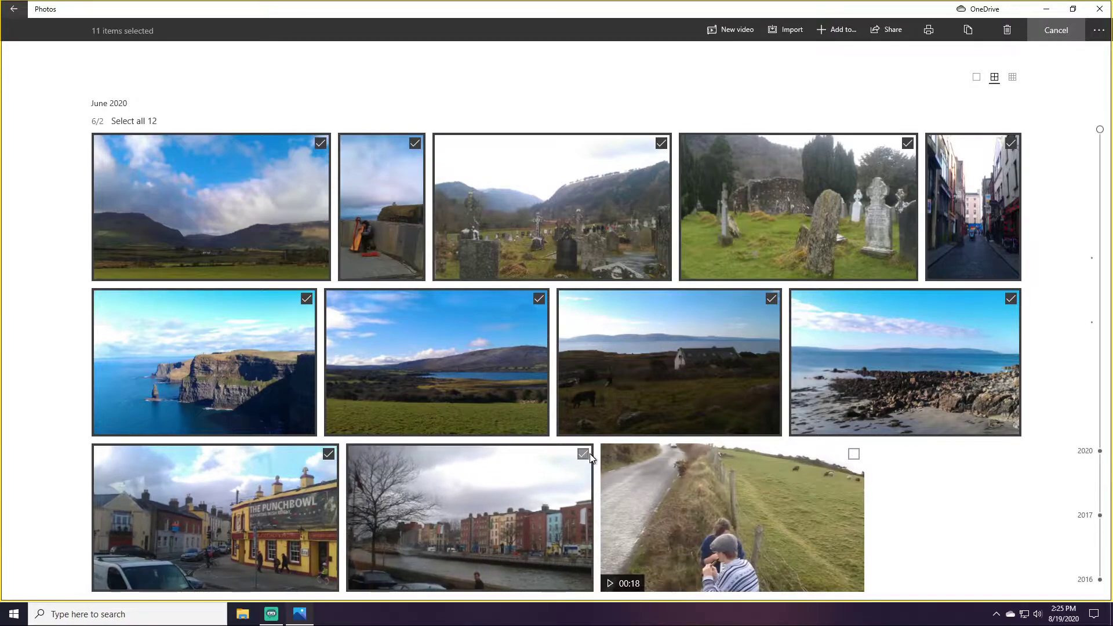
{"action": "left_click", "coordinate": [851, 456]}
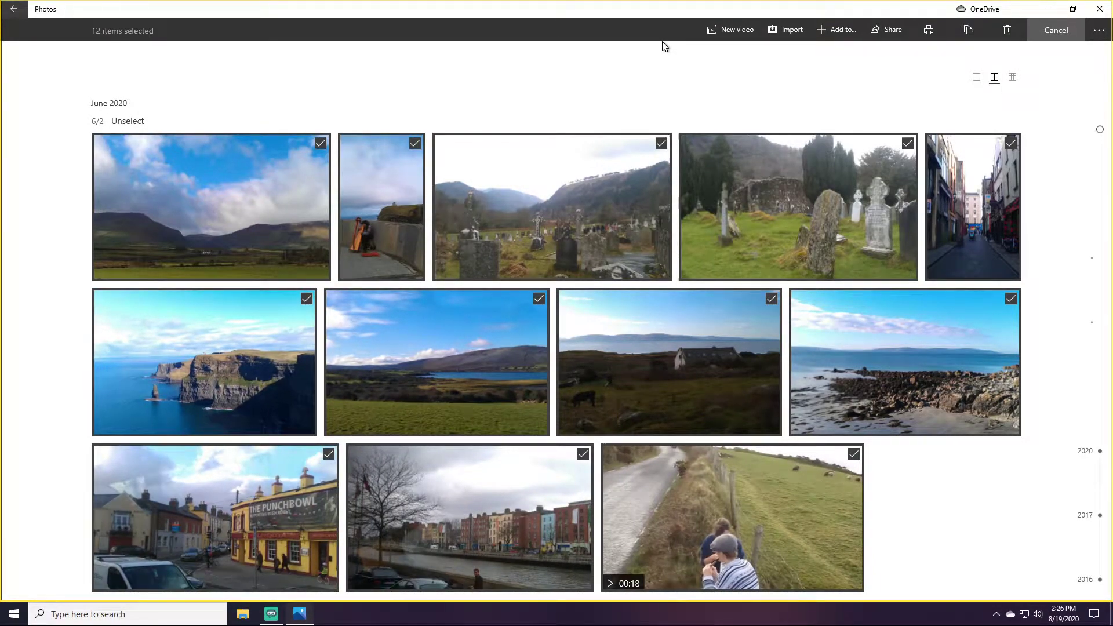
- Create an automatic video from the selected items and name it "Ireland 2013"
{"action": "left_click", "coordinate": [737, 33]}
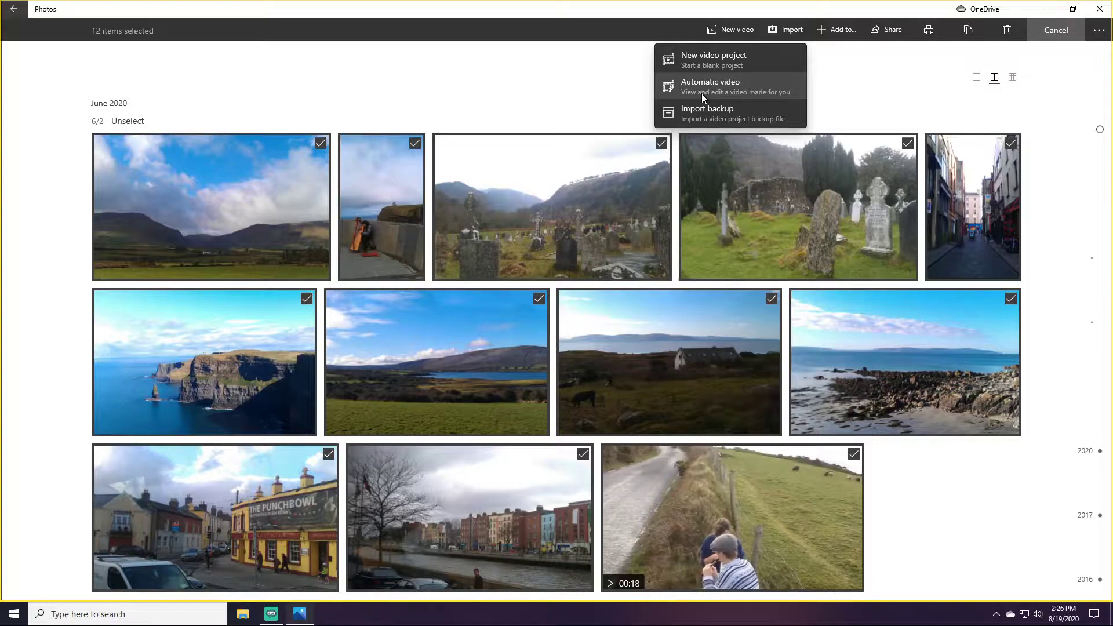
{"action": "left_click", "coordinate": [716, 93]}
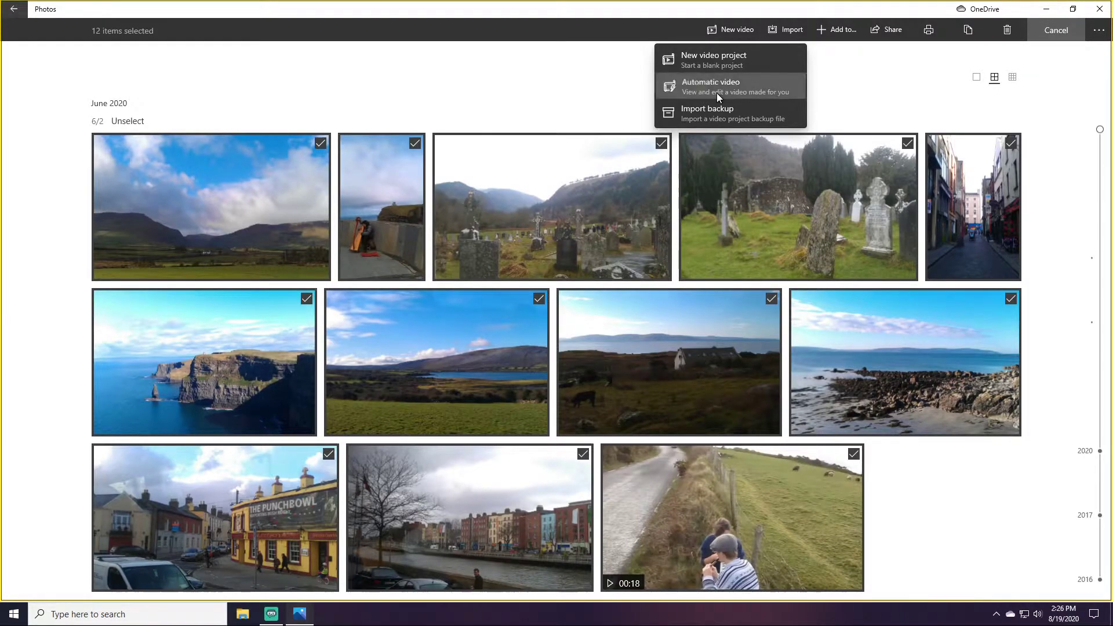
{"action": "type", "text": "reland 2013"}
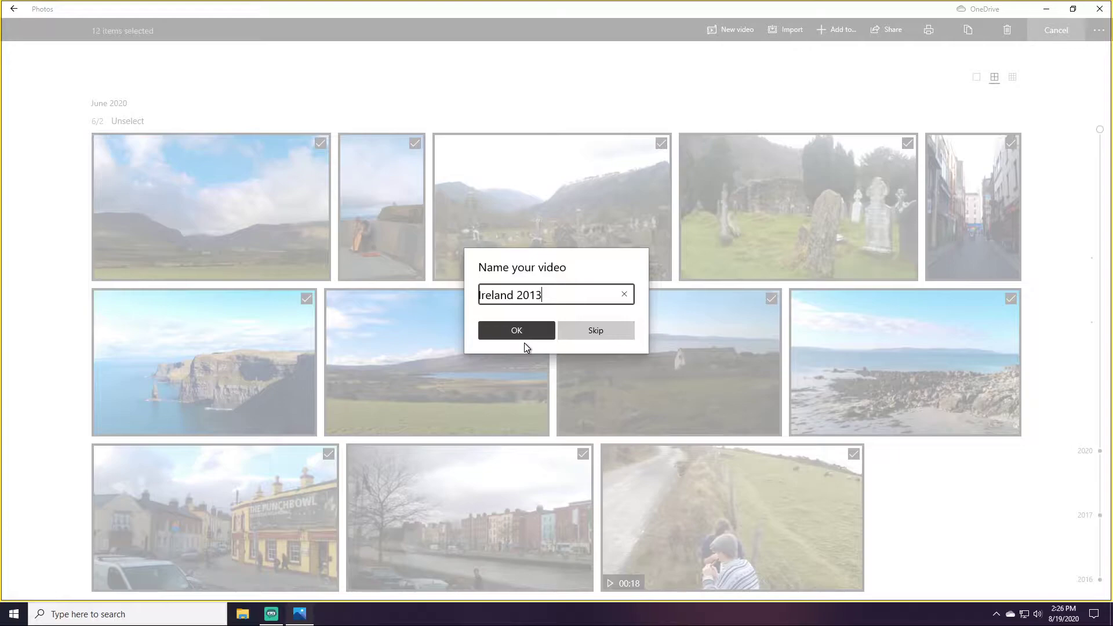
{"action": "left_click_drag", "start_coordinate": [543, 295], "coordinate": [459, 294]}
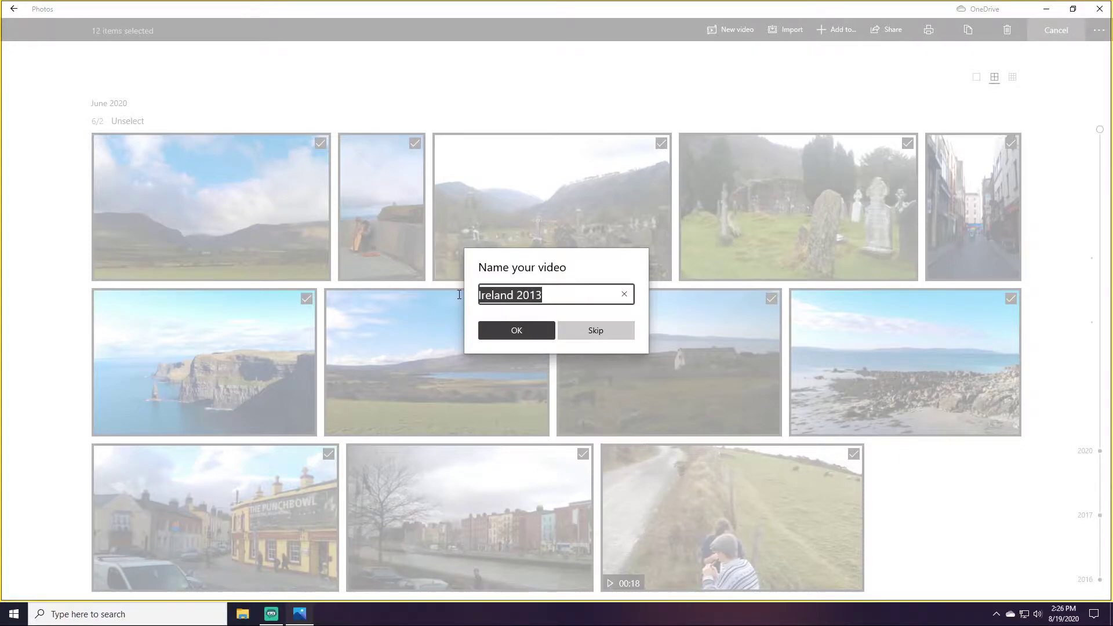
{"action": "left_click", "coordinate": [518, 294]}
{"action": "mouse_move", "coordinate": [549, 296]}
{"action": "left_mouse_down"}
{"action": "mouse_move", "coordinate": [508, 296]}
{"action": "mouse_move", "coordinate": [548, 296]}
{"action": "left_mouse_up"}
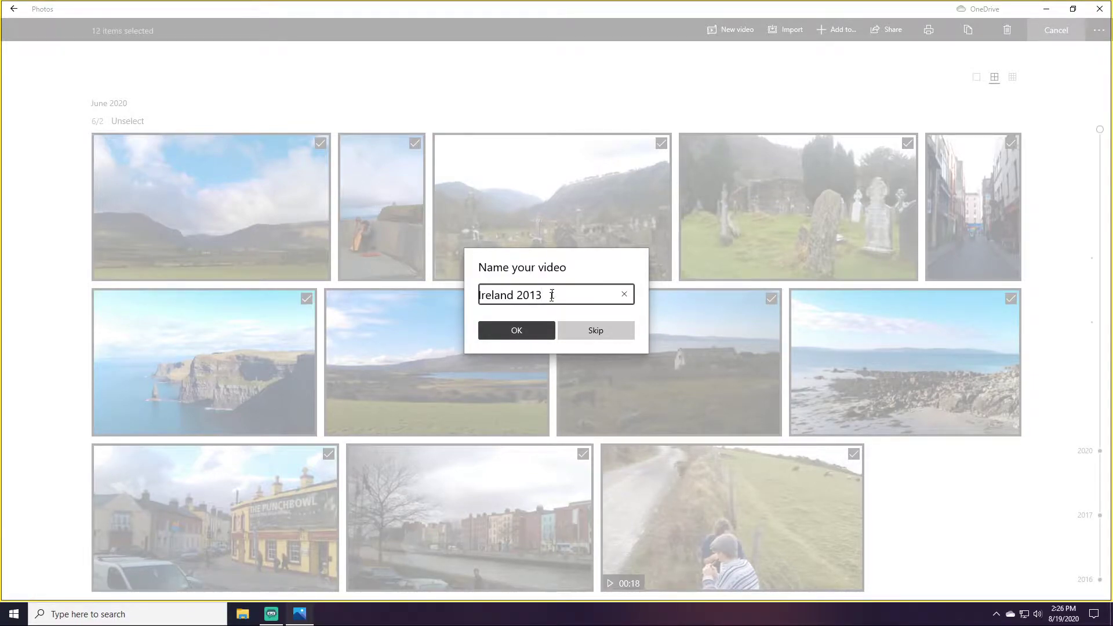
{"action": "left_click", "coordinate": [531, 328]}
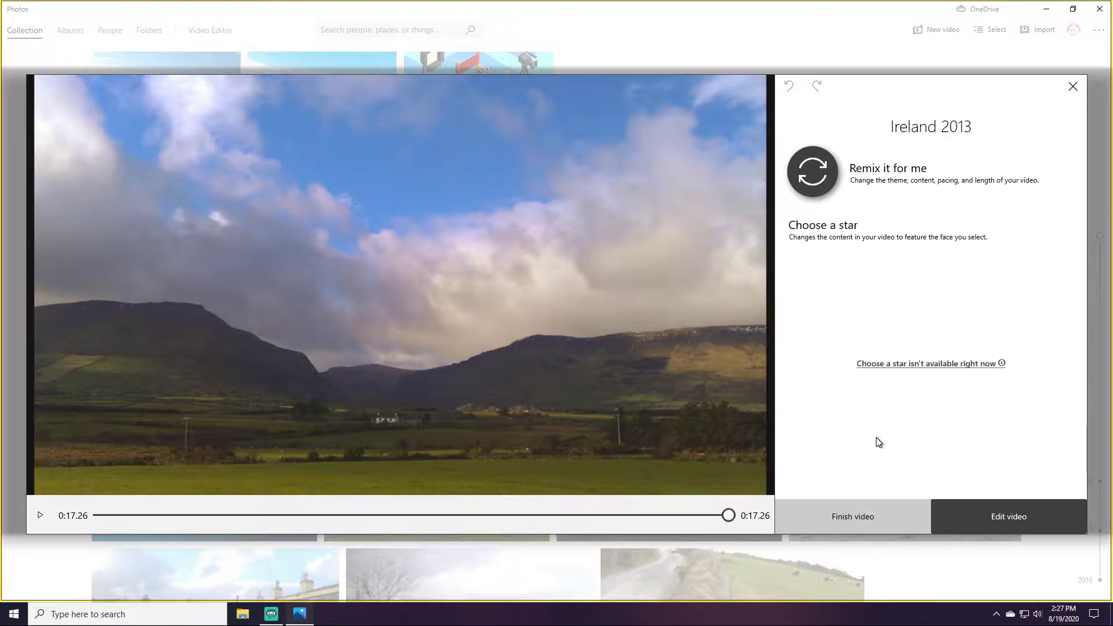
- Remix the automatic video and scrub through its preview
{"action": "left_click", "coordinate": [820, 175]}
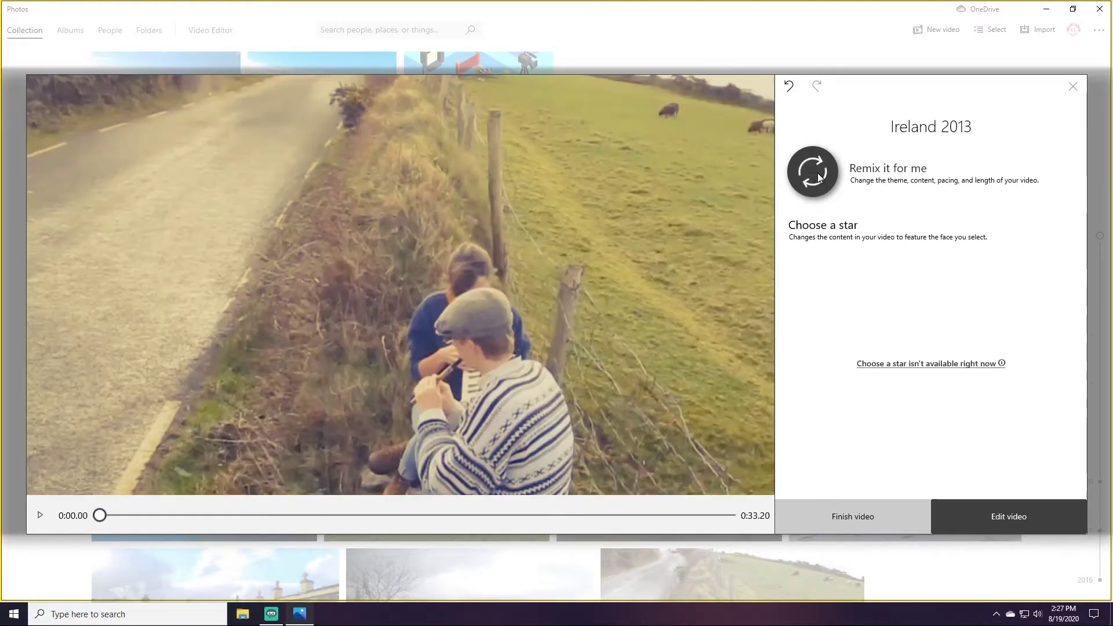
{"action": "left_click", "coordinate": [817, 174]}
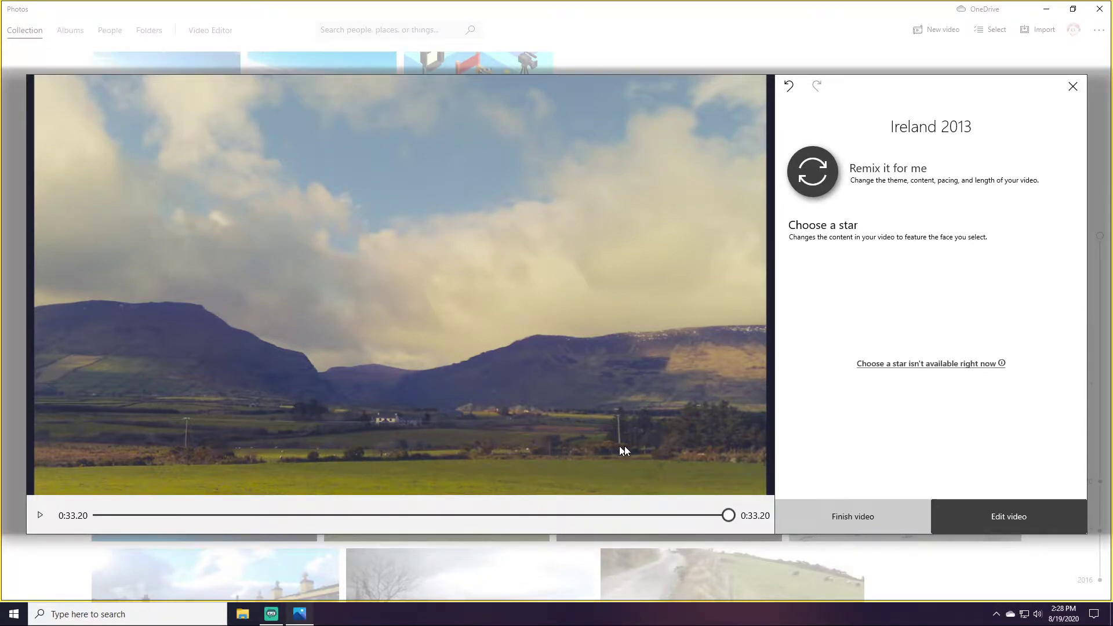
{"action": "left_click_drag", "start_coordinate": [135, 515], "coordinate": [506, 435]}
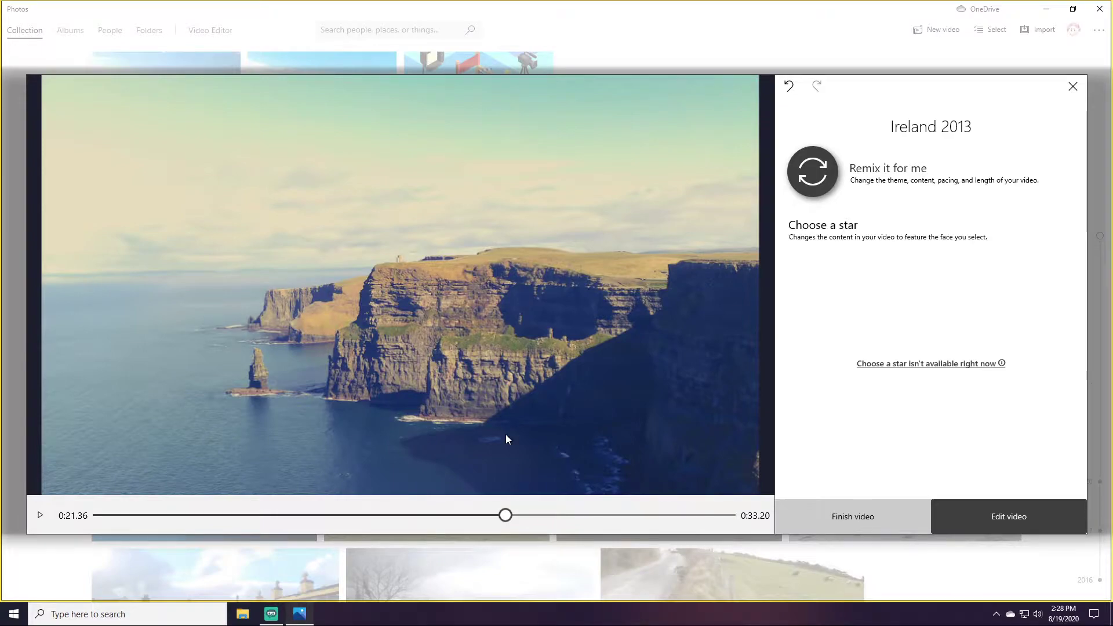
{"action": "left_click_drag", "start_coordinate": [506, 434], "coordinate": [231, 395]}
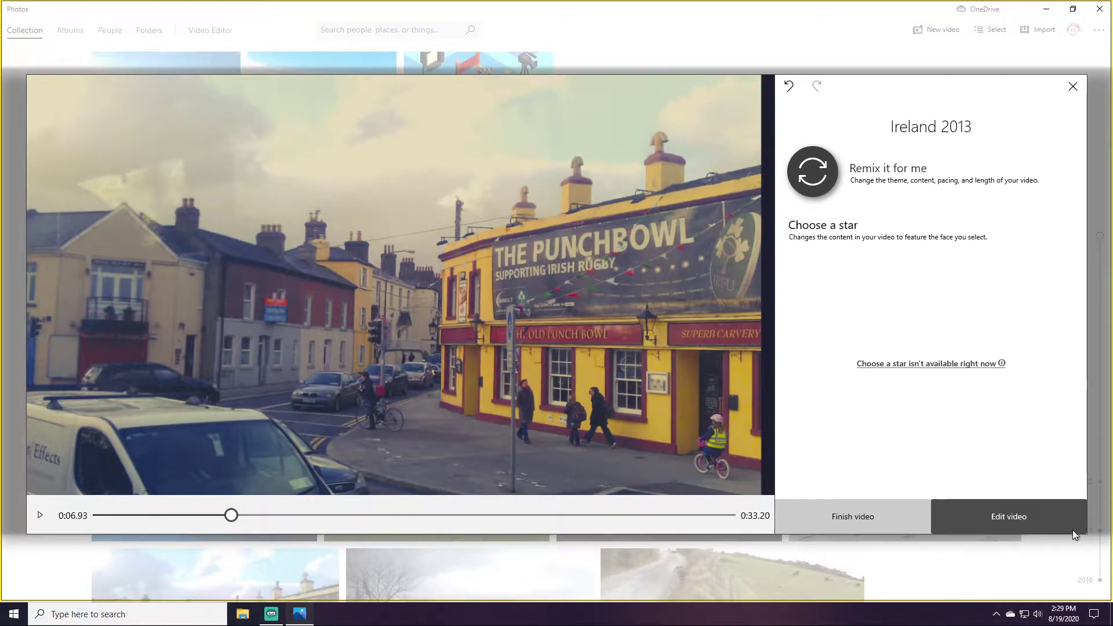
- Open the automatic video in the editor to view its storyboard, and return to the collection
{"action": "left_click", "coordinate": [1022, 523]}
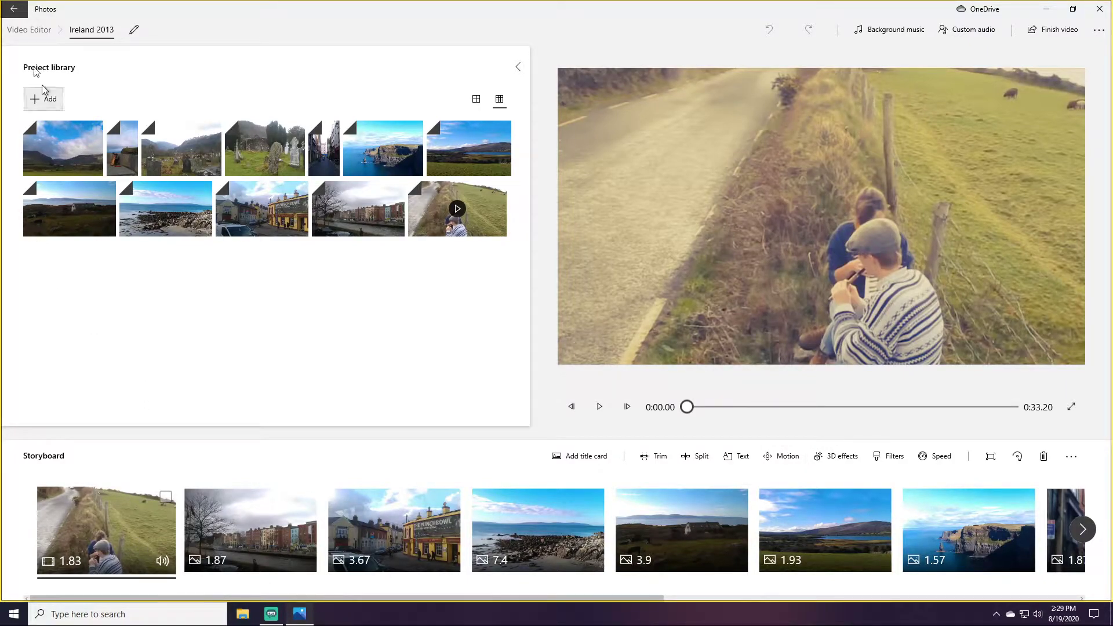
{"action": "left_click", "coordinate": [11, 16]}
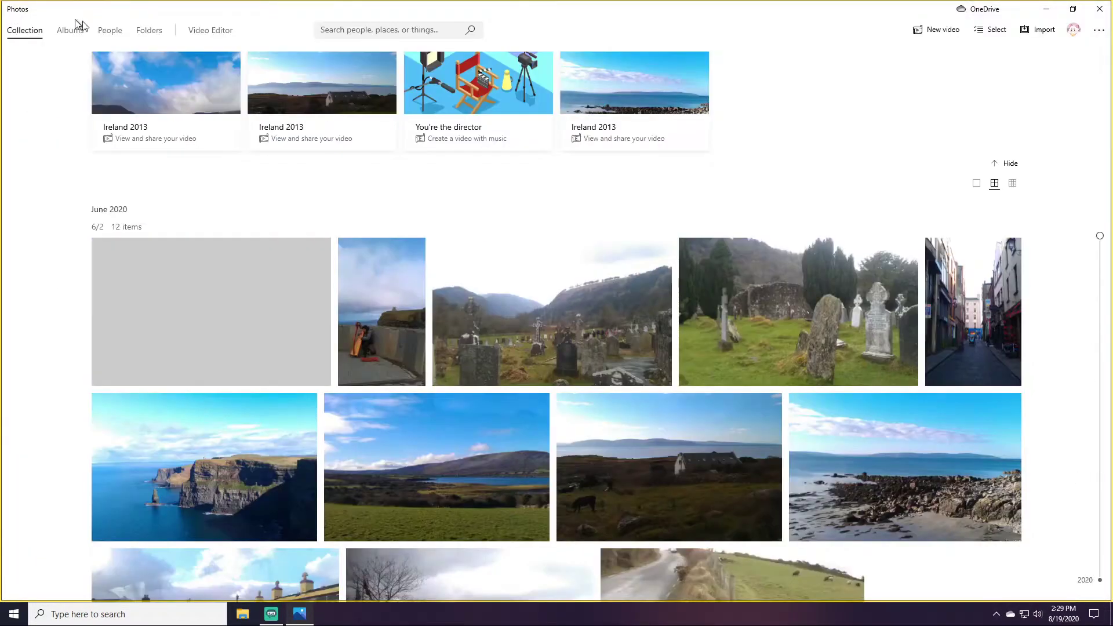
- Start a blank video project and name it "Ireland 2013"
{"action": "left_click", "coordinate": [936, 32]}
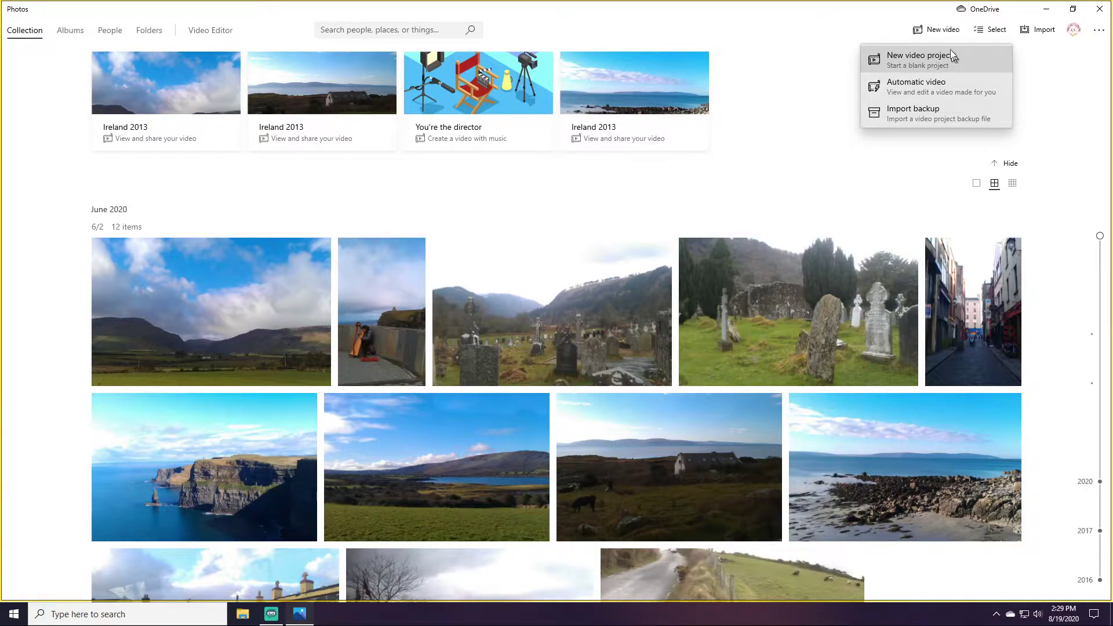
{"action": "left_click", "coordinate": [822, 36]}
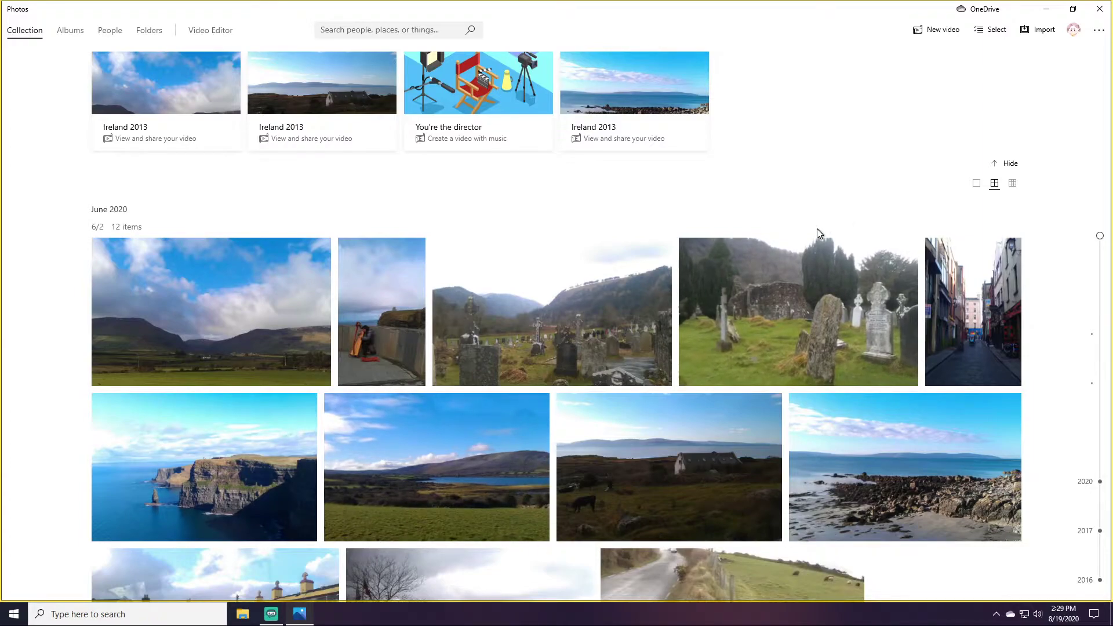
{"action": "left_click", "coordinate": [932, 37]}
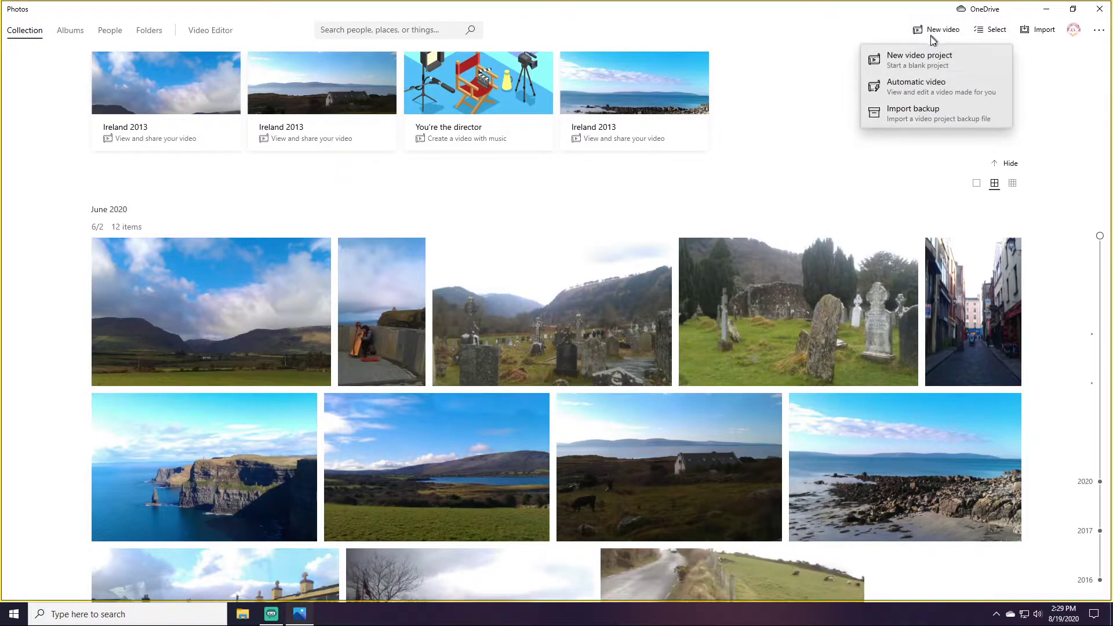
{"action": "left_click", "coordinate": [980, 59]}
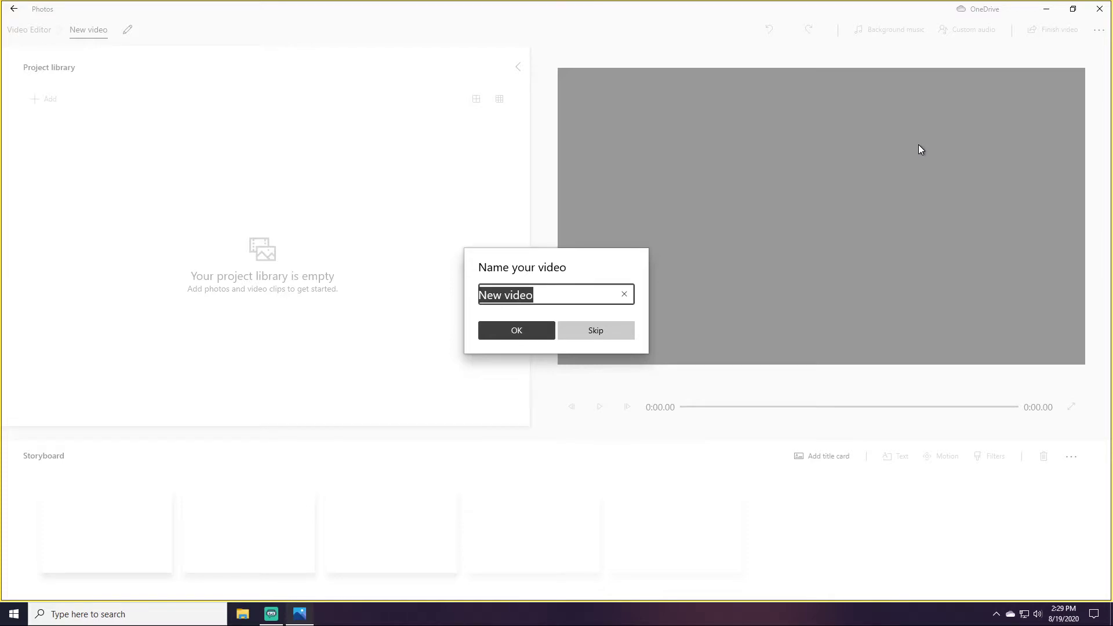
{"action": "type", "text": "R"}
{"action": "key", "text": "BackSpace"}
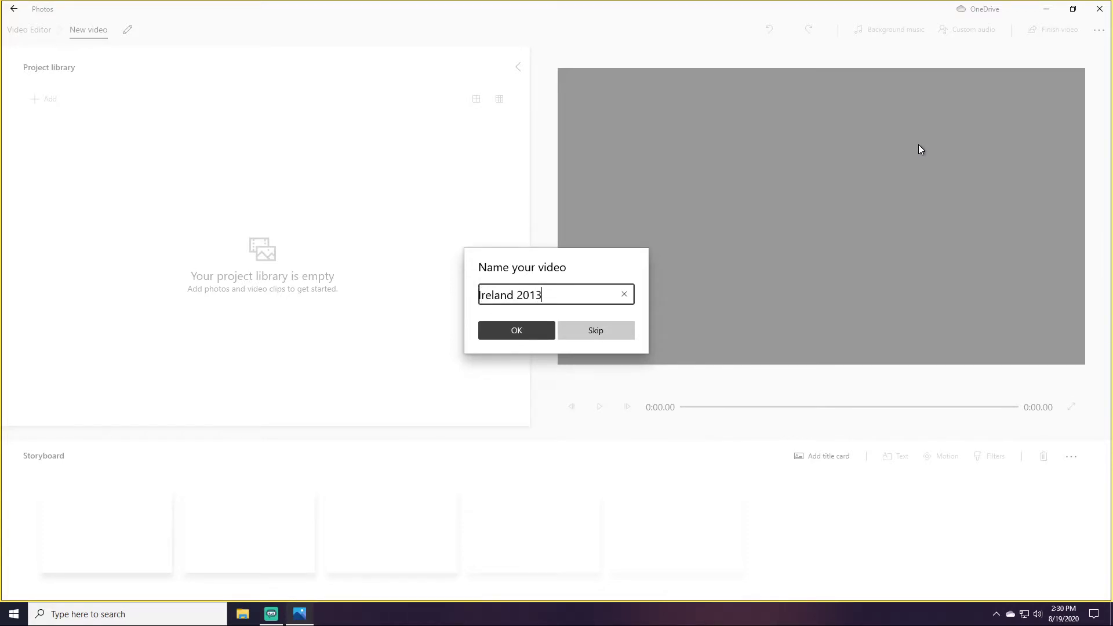
{"action": "left_click", "coordinate": [530, 331]}
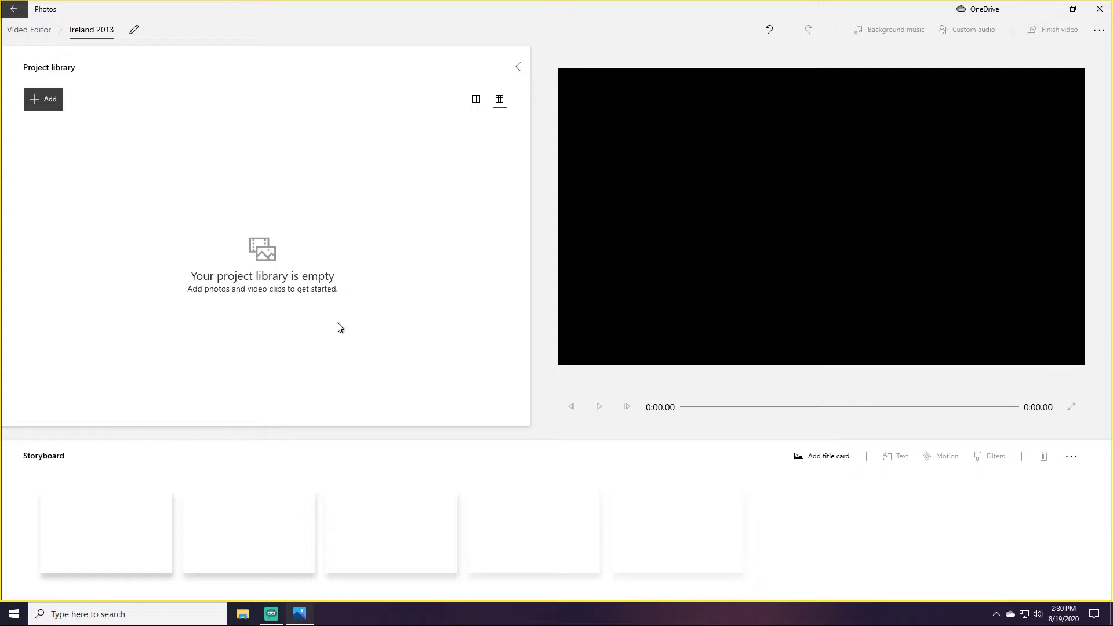
- Add all twelve June 2020 items, the photos and the video clip, from the collection to the project library and clear their selection
{"action": "left_click", "coordinate": [41, 102]}
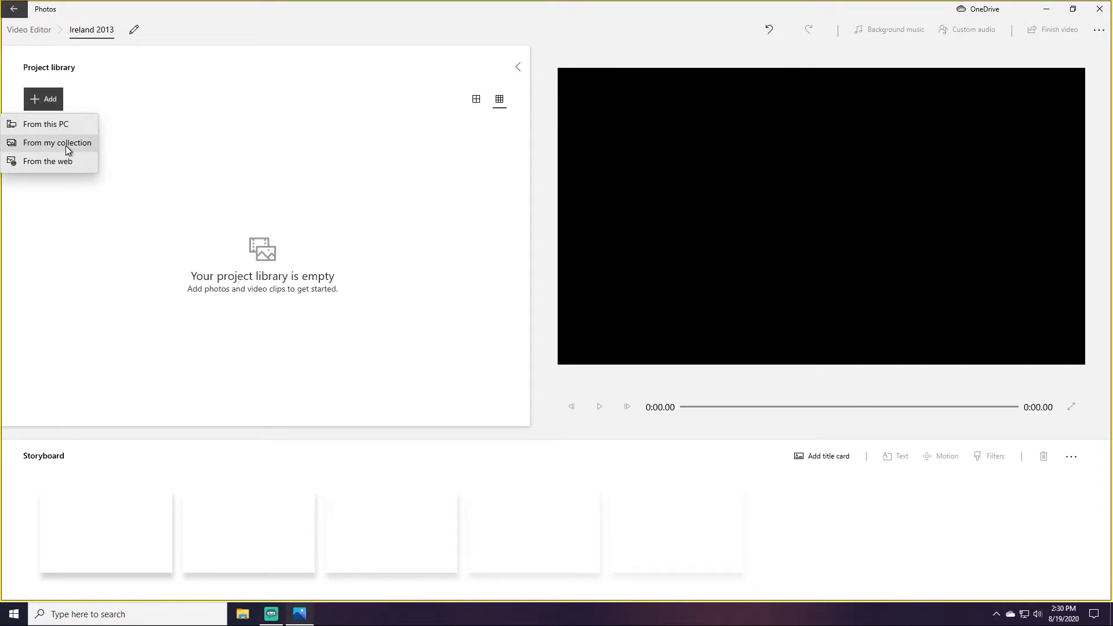
{"action": "left_click", "coordinate": [65, 145]}
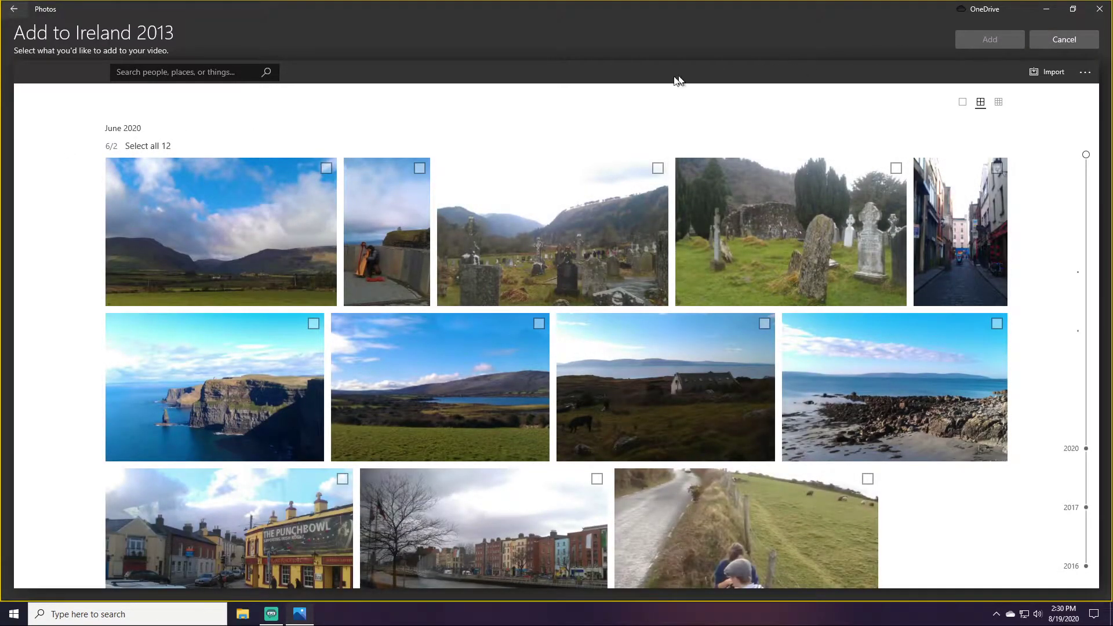
{"action": "left_click", "coordinate": [327, 169]}
{"action": "left_click", "coordinate": [420, 168]}
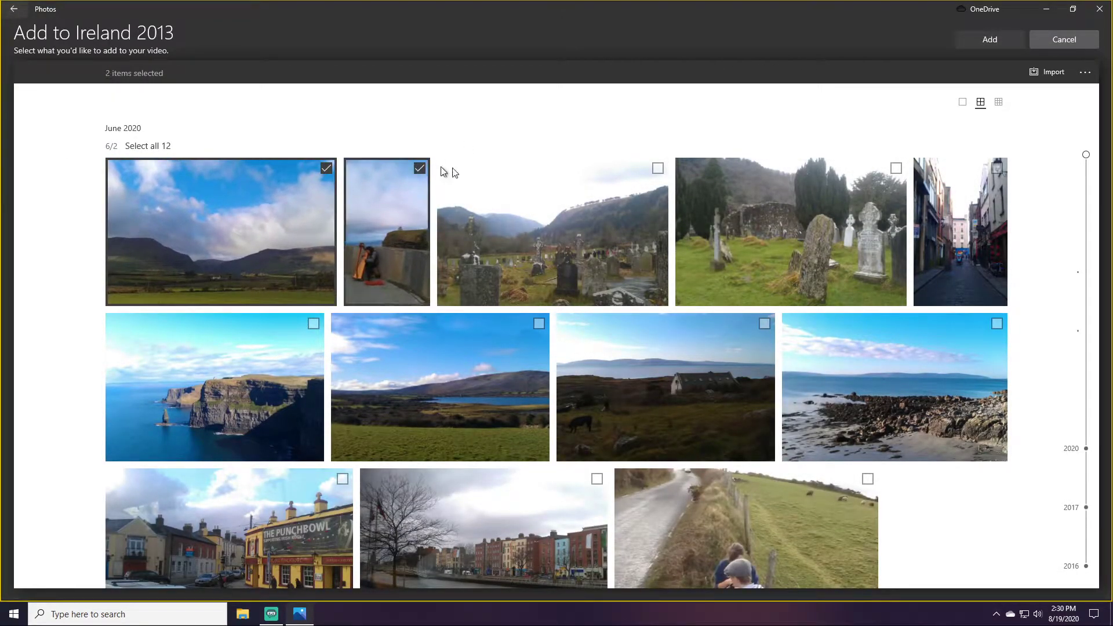
{"action": "left_click", "coordinate": [650, 170]}
{"action": "left_click", "coordinate": [897, 169]}
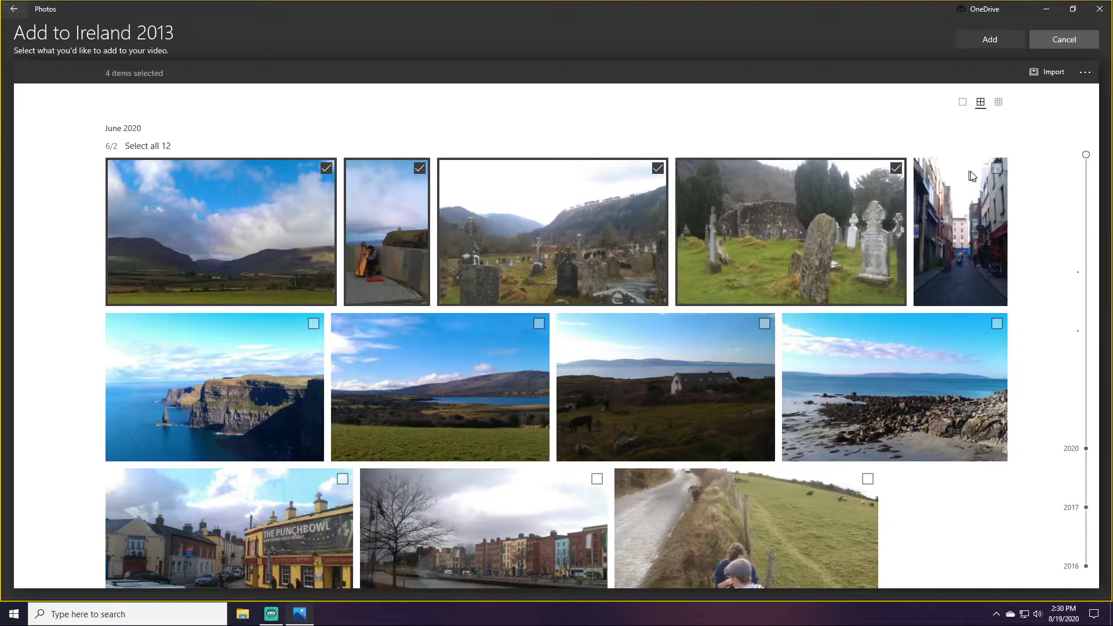
{"action": "left_click", "coordinate": [997, 168]}
{"action": "left_click", "coordinate": [996, 323]}
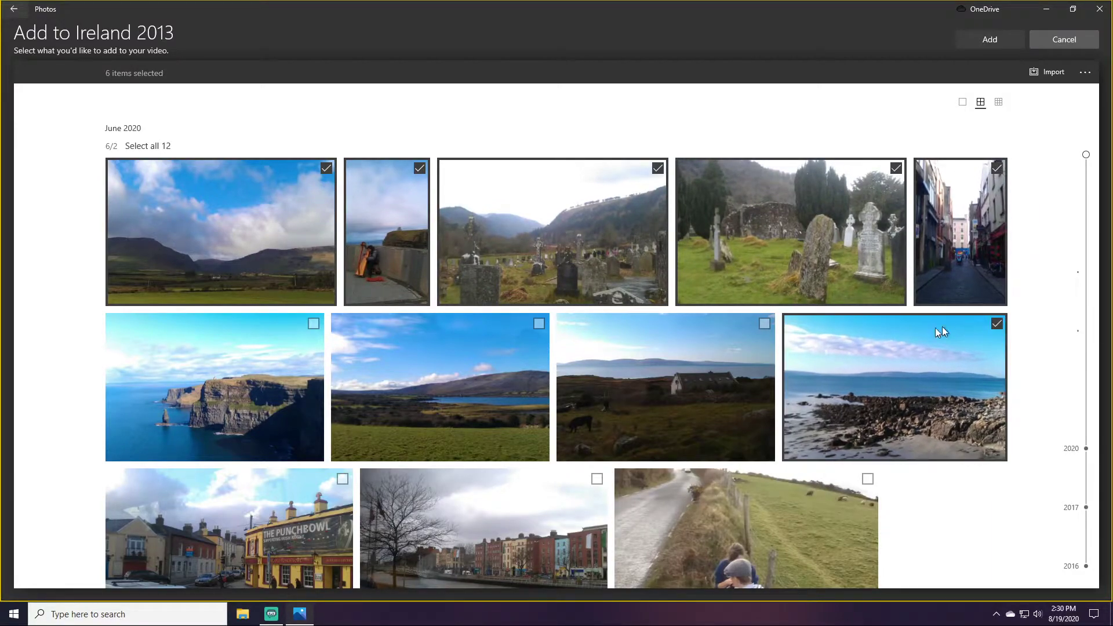
{"action": "left_click", "coordinate": [764, 323]}
{"action": "left_click", "coordinate": [539, 323]}
{"action": "left_click", "coordinate": [313, 324]}
{"action": "left_click", "coordinate": [342, 479]}
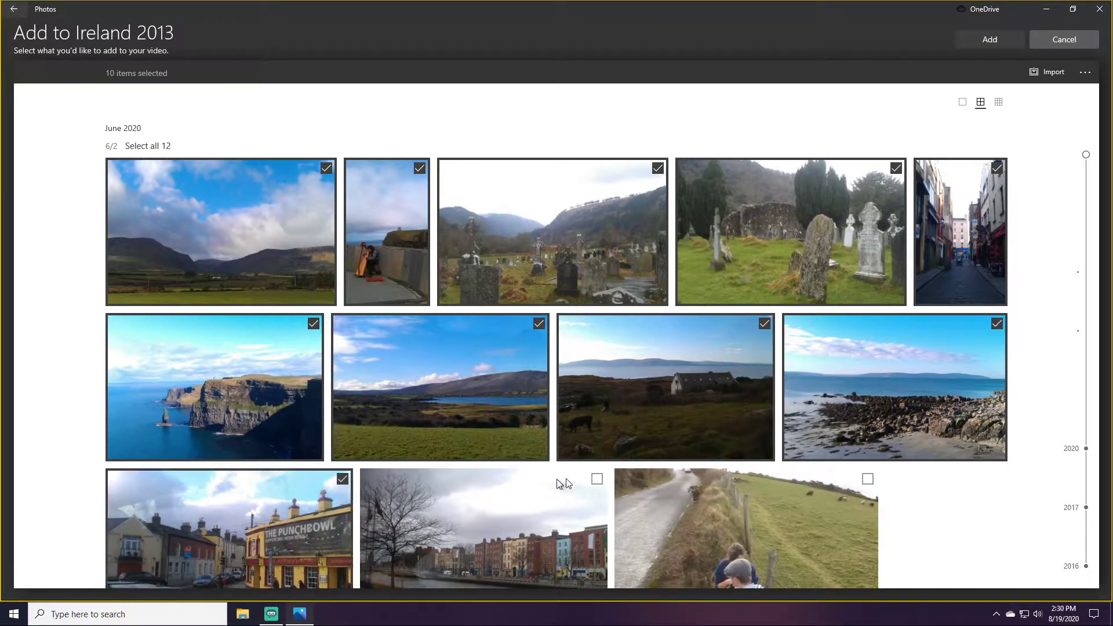
{"action": "left_click", "coordinate": [597, 479]}
{"action": "left_click", "coordinate": [867, 478]}
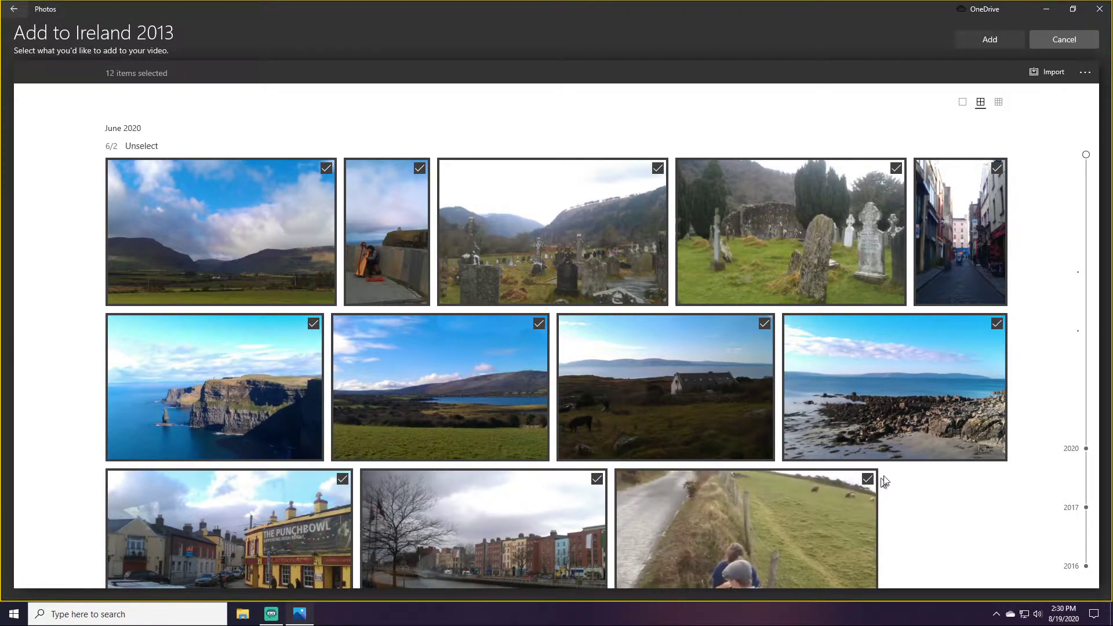
{"action": "left_click", "coordinate": [1007, 37]}
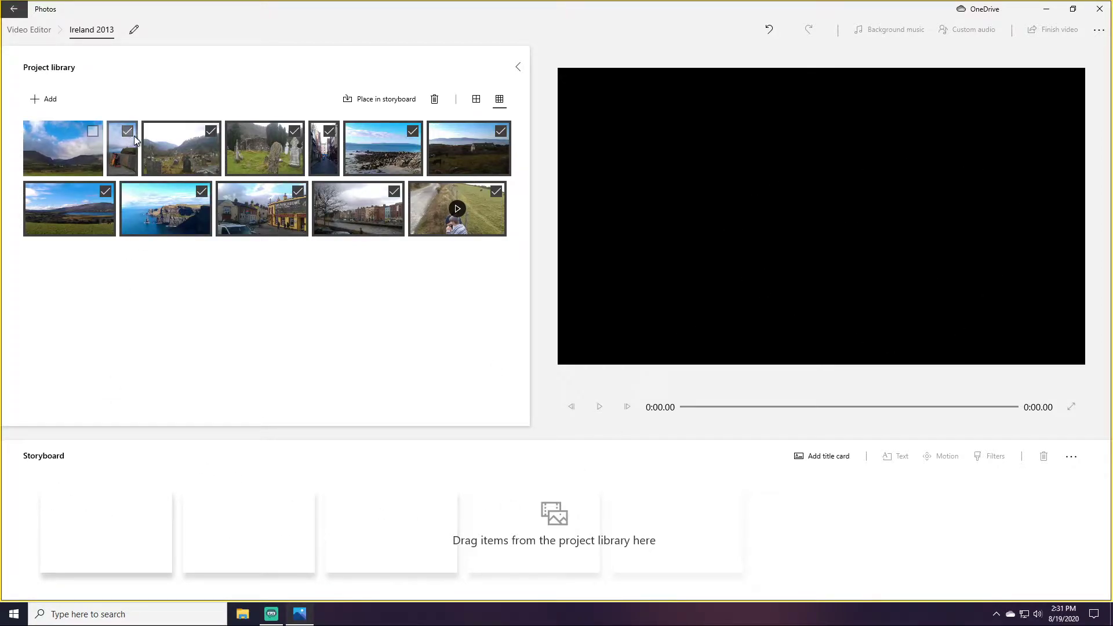
{"action": "left_click", "coordinate": [217, 260]}
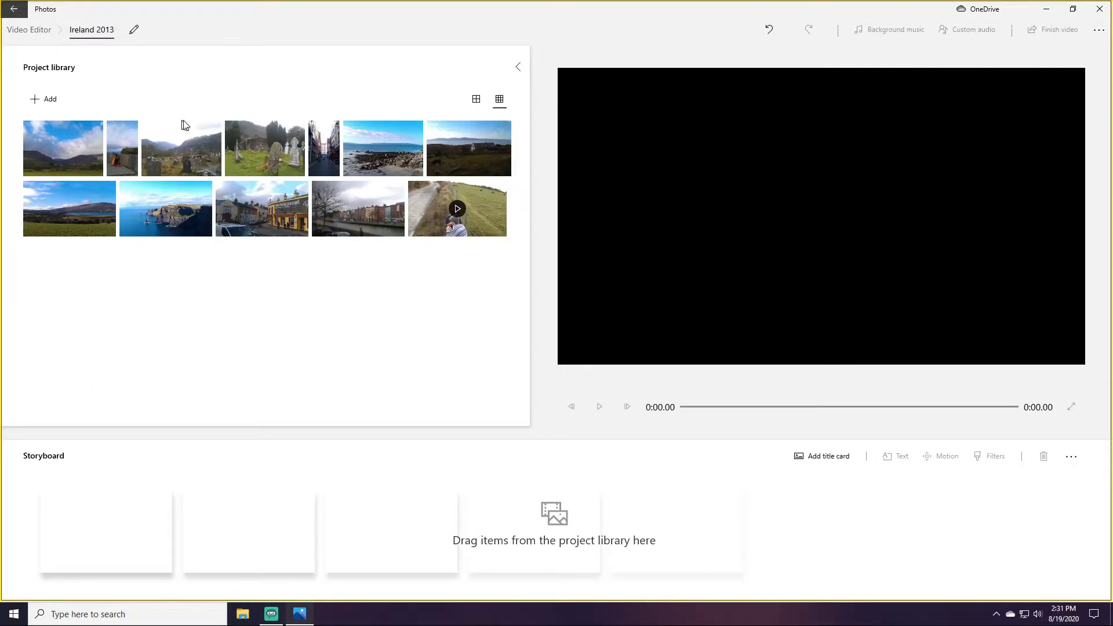
- Place the rocky beach, cottage, lake, mountain valley and sea cliff photos in the storyboard in that order
{"action": "left_click_drag", "start_coordinate": [375, 137], "coordinate": [136, 497]}
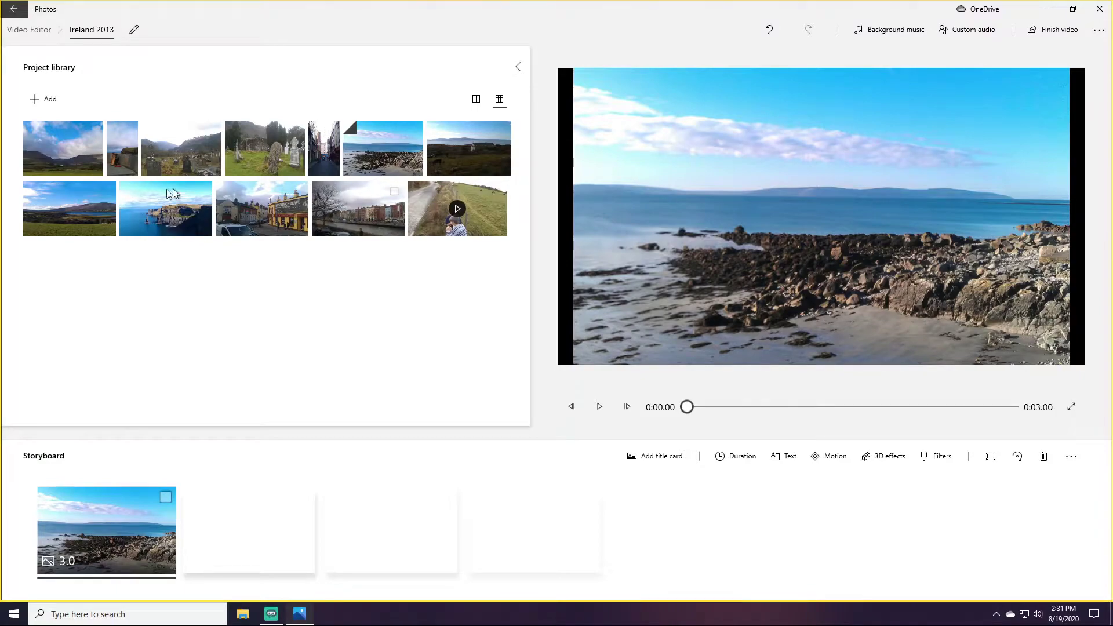
{"action": "left_click_drag", "start_coordinate": [475, 158], "coordinate": [301, 537]}
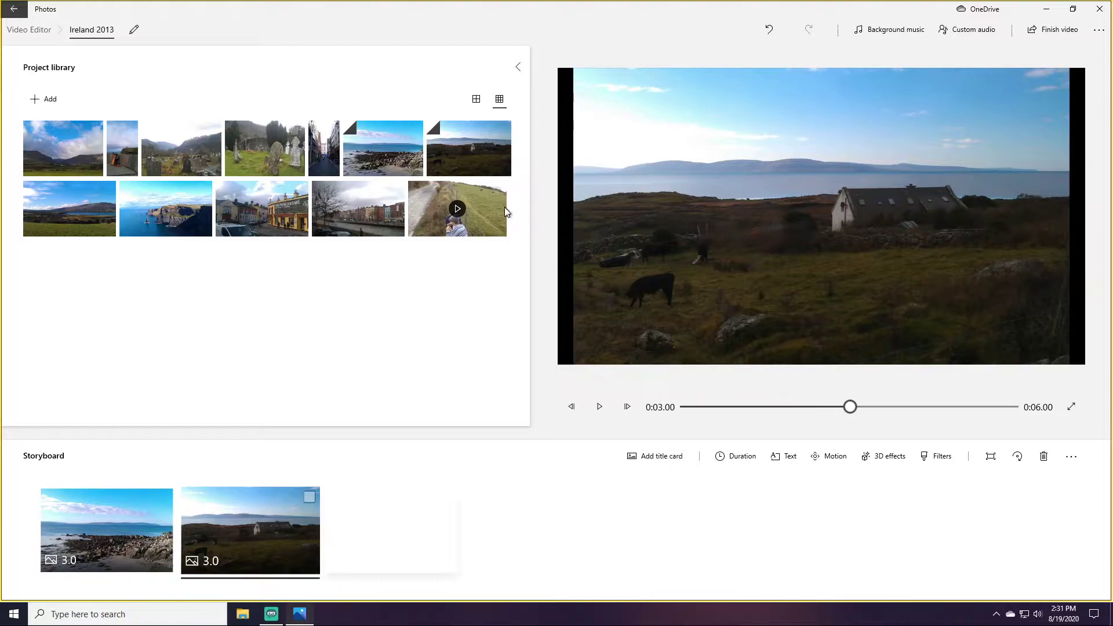
{"action": "left_click_drag", "start_coordinate": [110, 197], "coordinate": [414, 544]}
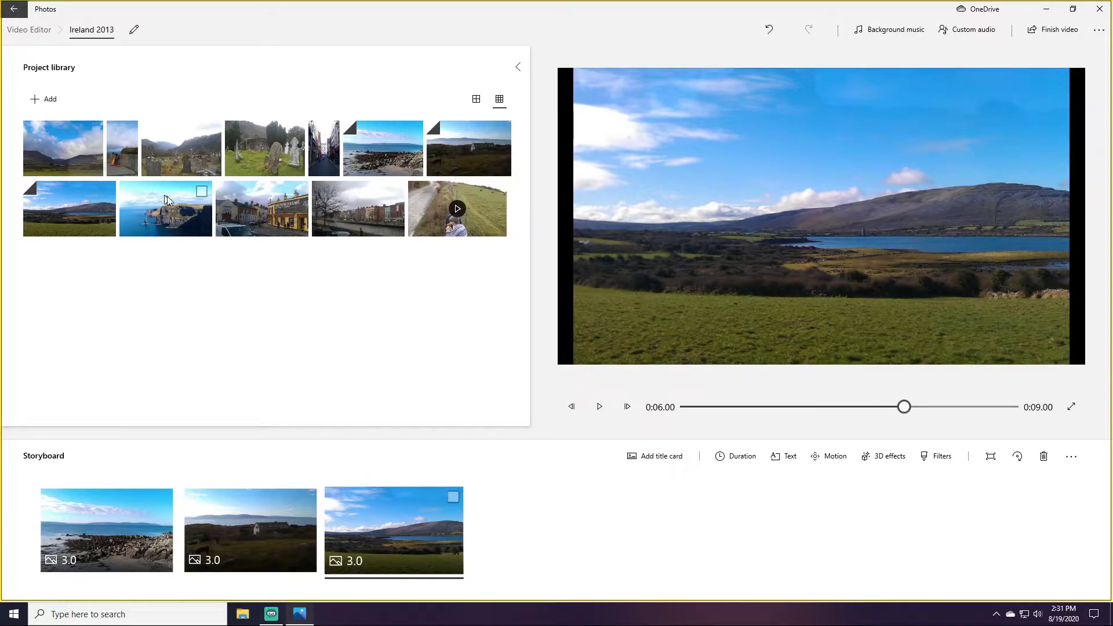
{"action": "left_click_drag", "start_coordinate": [64, 152], "coordinate": [605, 536]}
{"action": "left_click_drag", "start_coordinate": [179, 182], "coordinate": [724, 551]}
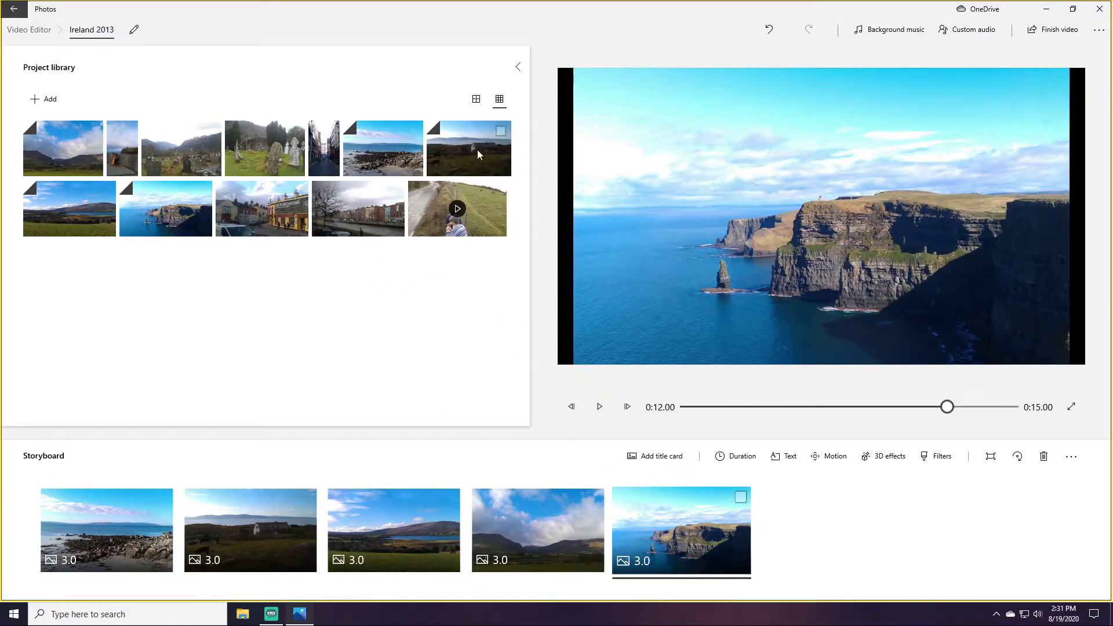
- Append the harpist, graveyard with hills, Punchbowl pub, graveyard ruin, riverside and narrow street photos to the storyboard in that order
{"action": "left_click_drag", "start_coordinate": [130, 168], "coordinate": [823, 528]}
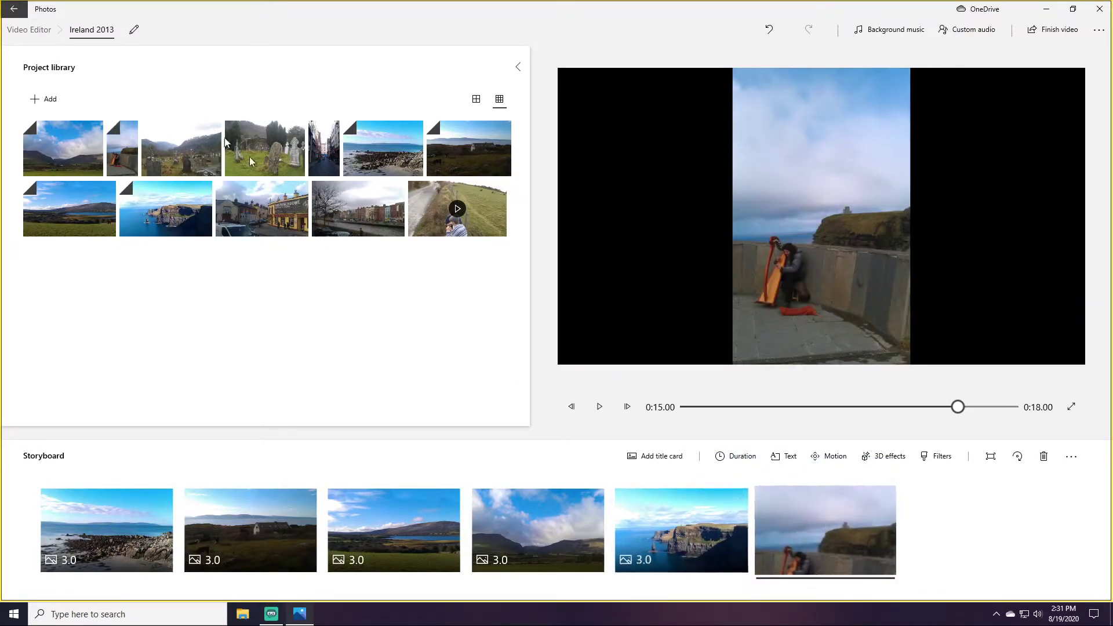
{"action": "left_click_drag", "start_coordinate": [274, 178], "coordinate": [978, 525]}
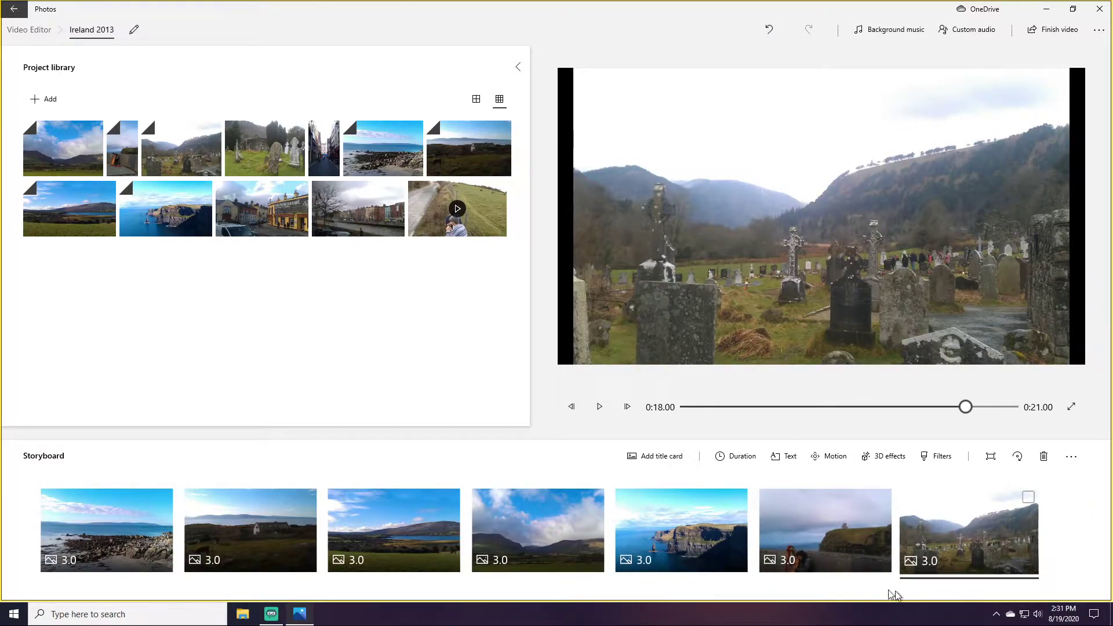
{"action": "left_click_drag", "start_coordinate": [279, 218], "coordinate": [1041, 516]}
{"action": "left_click_drag", "start_coordinate": [267, 148], "coordinate": [992, 538]}
{"action": "left_click_drag", "start_coordinate": [358, 208], "coordinate": [1014, 539]}
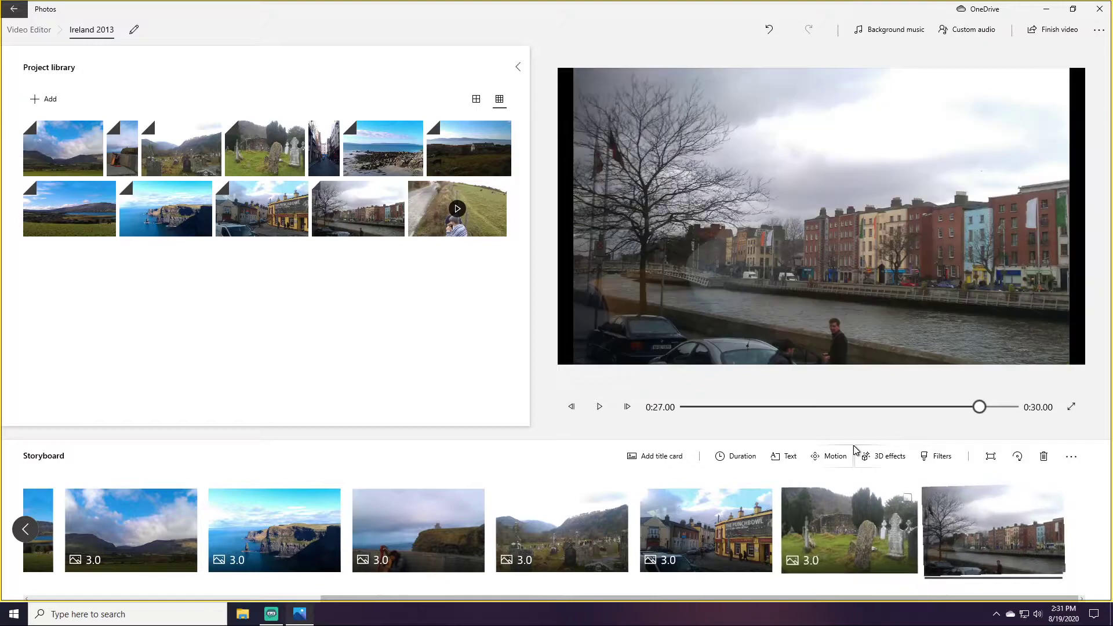
{"action": "left_click_drag", "start_coordinate": [333, 154], "coordinate": [1019, 525]}
- Insert the video clip between the harpist and graveyard photos in the storyboard, and return the preview to the start
{"action": "left_click_drag", "start_coordinate": [440, 213], "coordinate": [418, 522]}
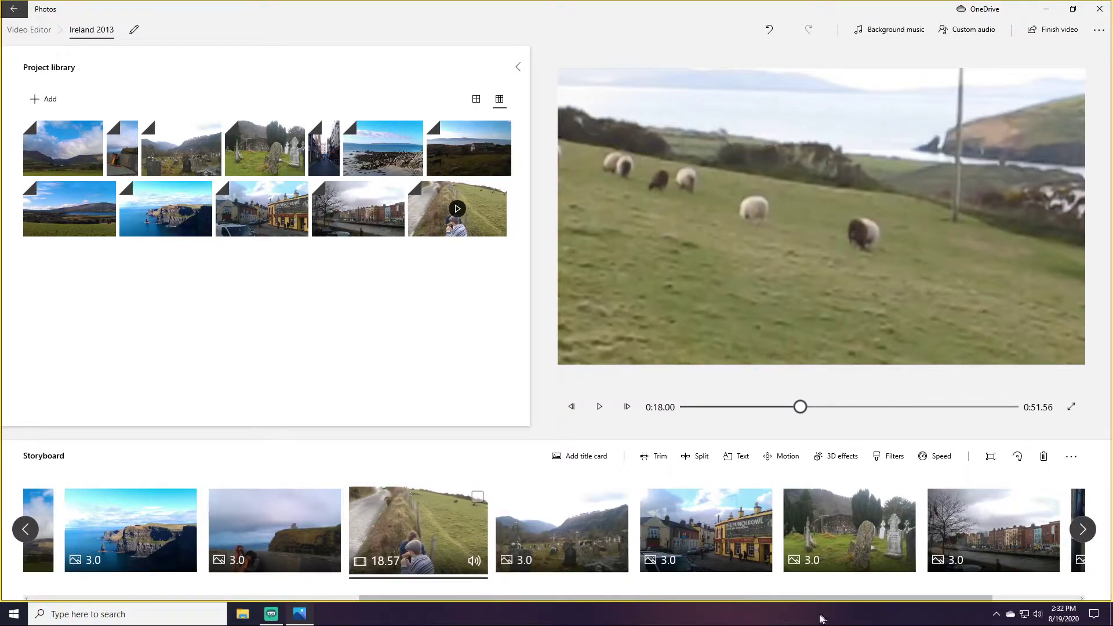
{"action": "left_click_drag", "start_coordinate": [765, 599], "coordinate": [318, 594]}
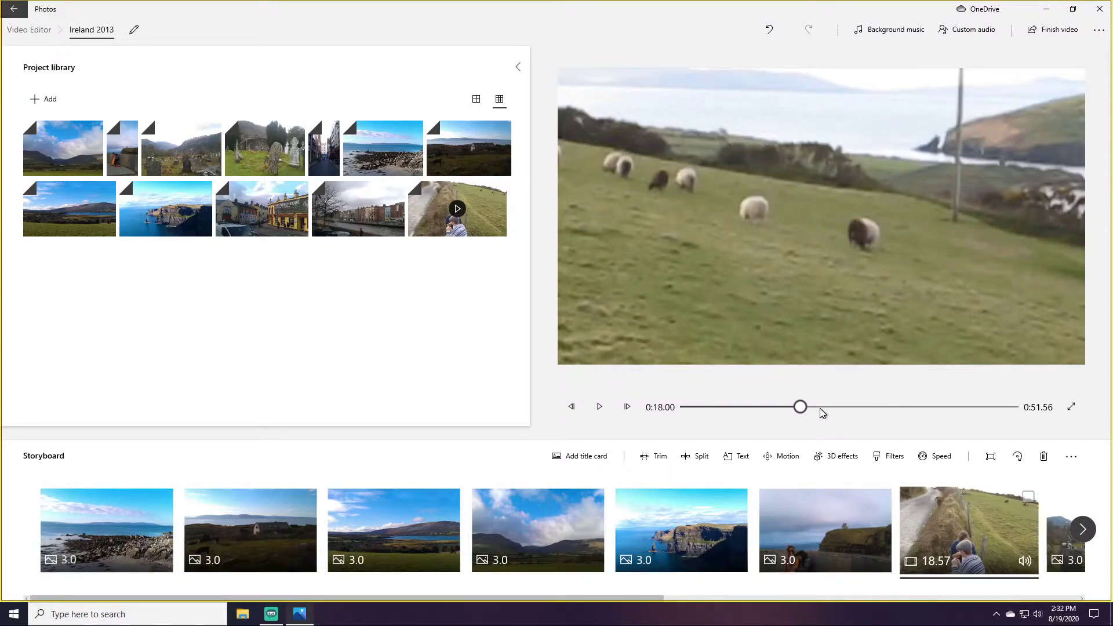
{"action": "left_click_drag", "start_coordinate": [802, 410], "coordinate": [687, 407]}
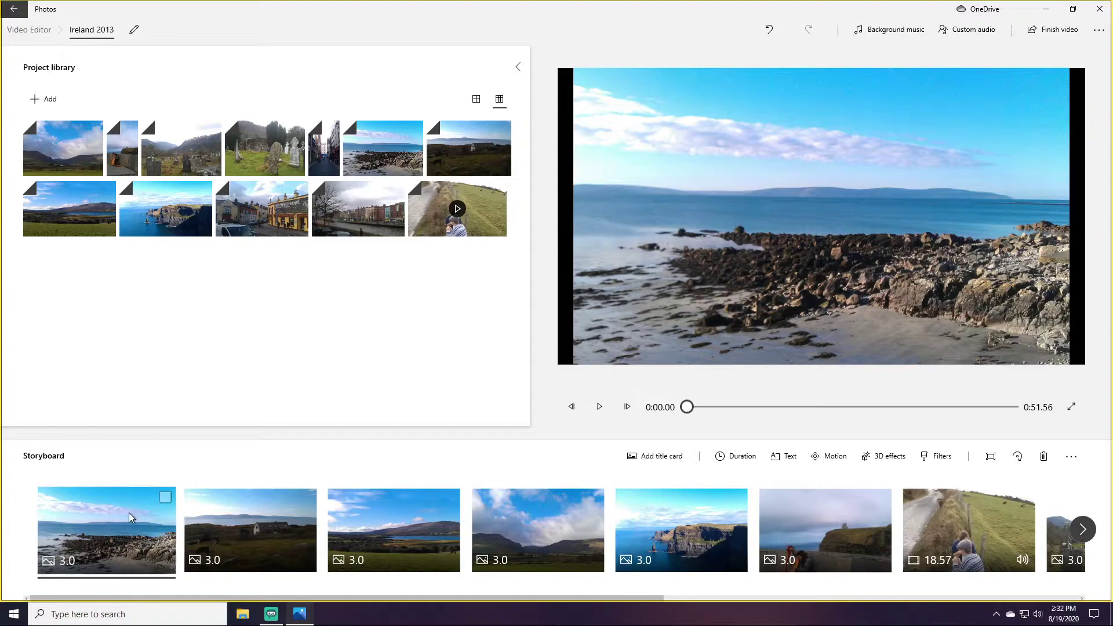
- Set the durations of the rocky beach and cottage photos in the storyboard to 2 seconds each
{"action": "left_click", "coordinate": [170, 497]}
{"action": "left_click", "coordinate": [170, 498]}
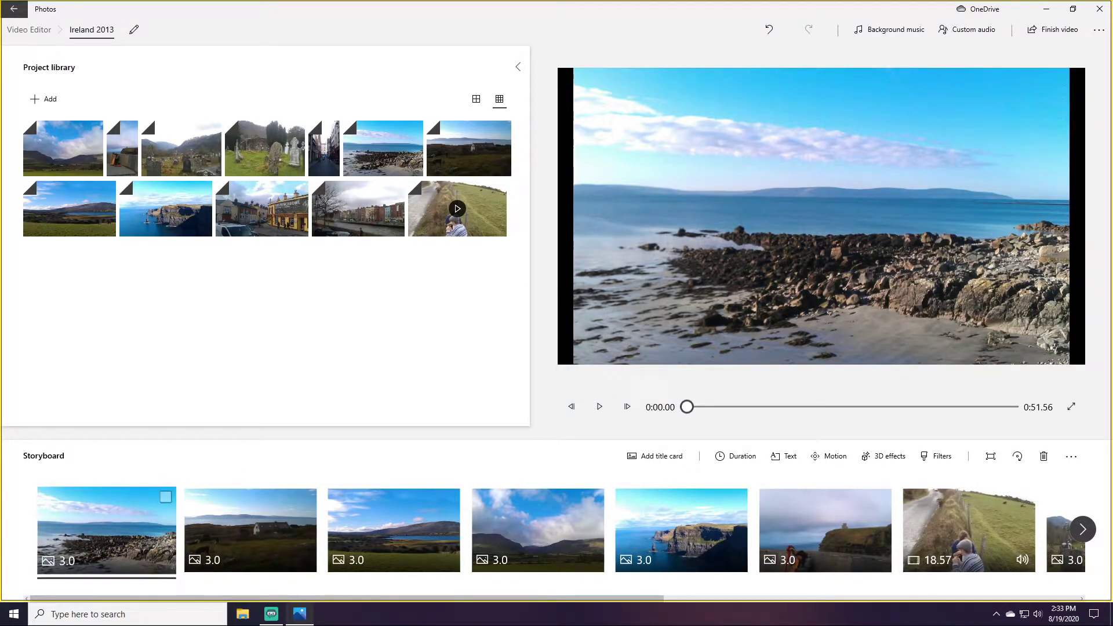
{"action": "left_click", "coordinate": [722, 461]}
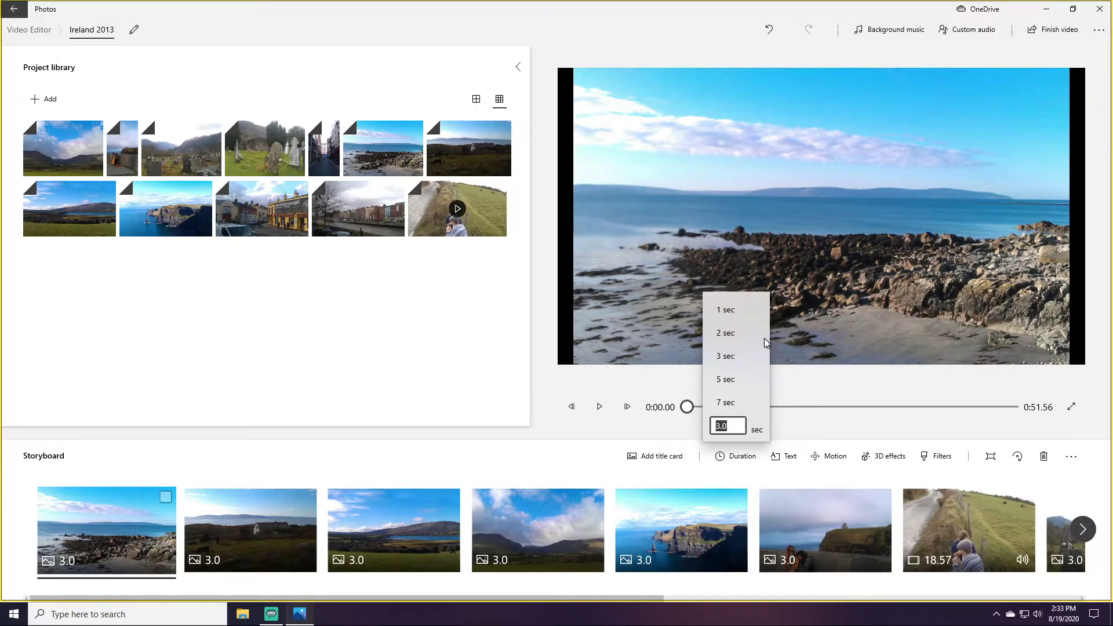
{"action": "left_click", "coordinate": [742, 334]}
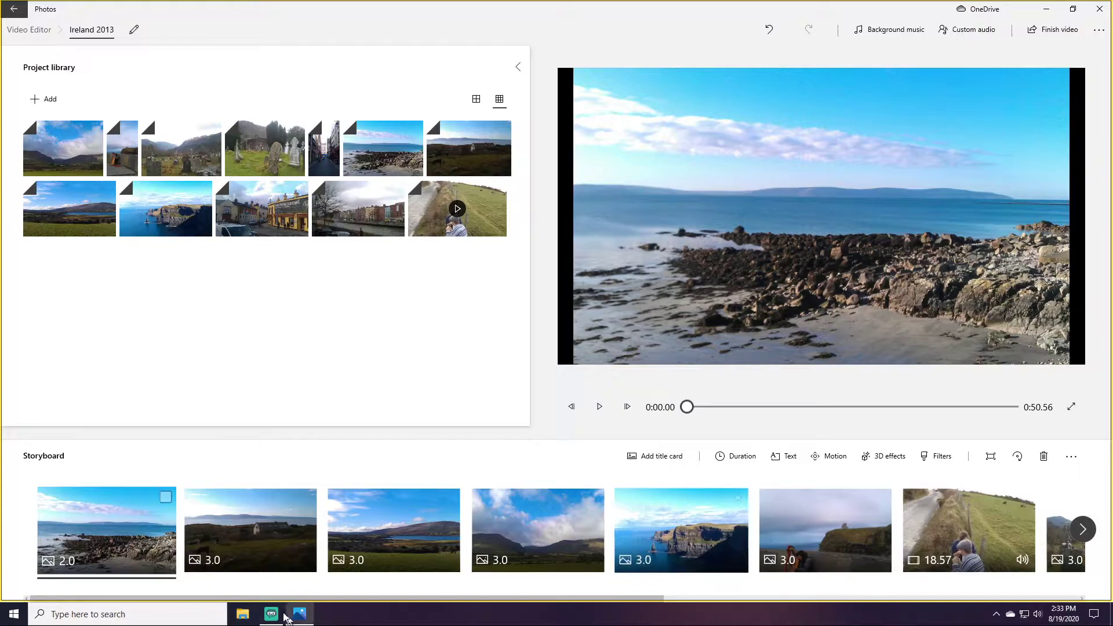
{"action": "left_click", "coordinate": [308, 501]}
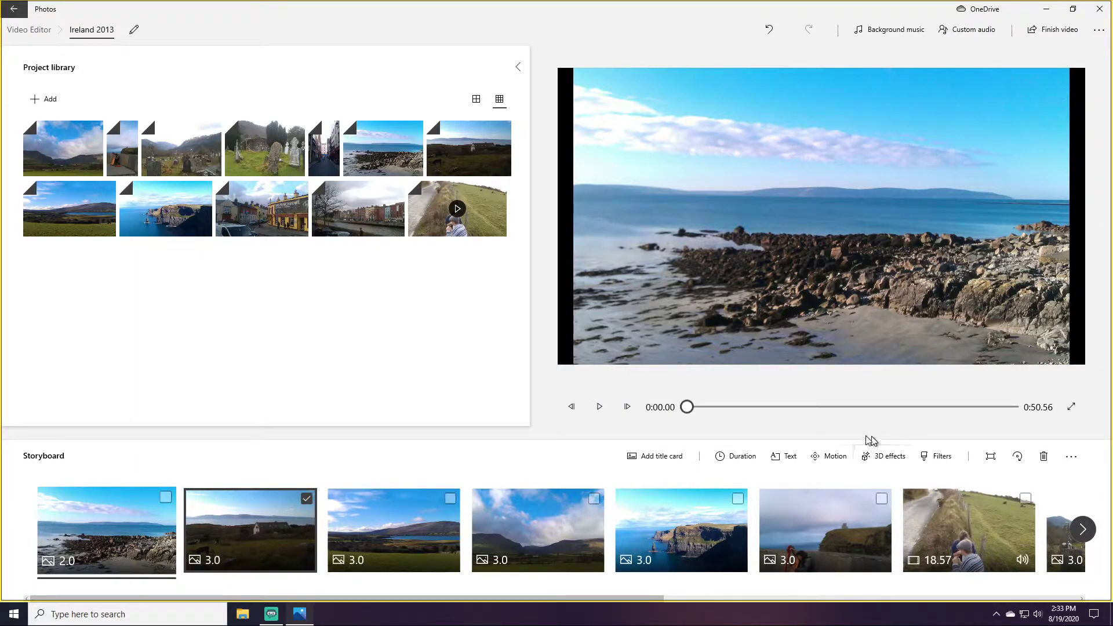
{"action": "left_click", "coordinate": [738, 456]}
{"action": "left_click", "coordinate": [731, 336]}
- Try to change the durations of the lake, mountain valley and sea cliff photos, choosing 2 seconds and finally 3 seconds
{"action": "left_click", "coordinate": [441, 567]}
{"action": "left_click", "coordinate": [737, 455]}
{"action": "left_click", "coordinate": [732, 333]}
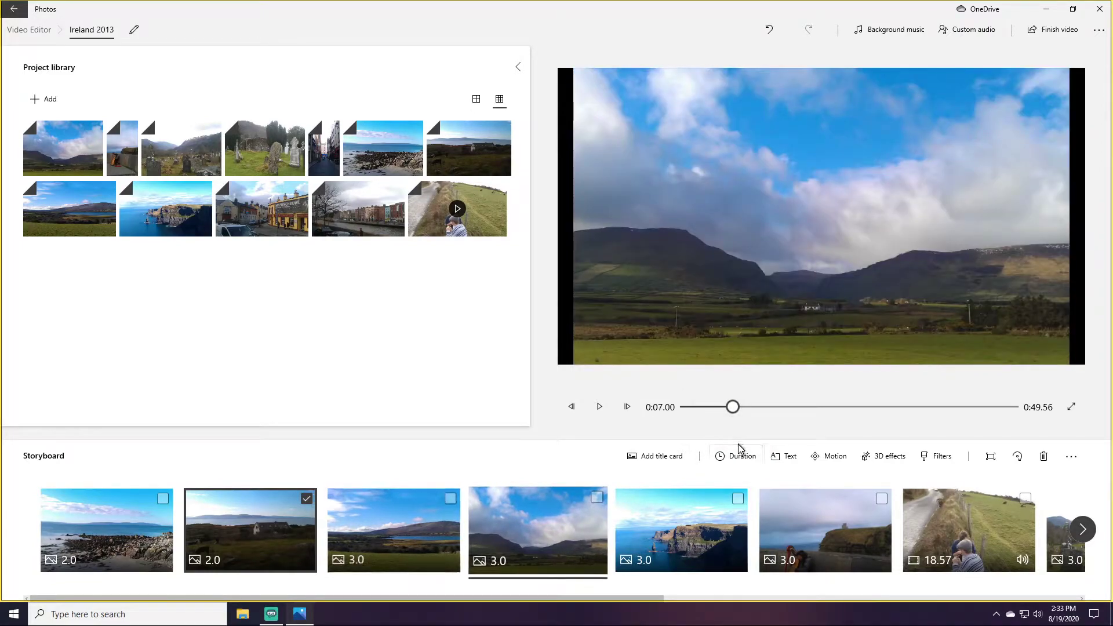
{"action": "left_click", "coordinate": [741, 449]}
{"action": "left_click", "coordinate": [740, 332]}
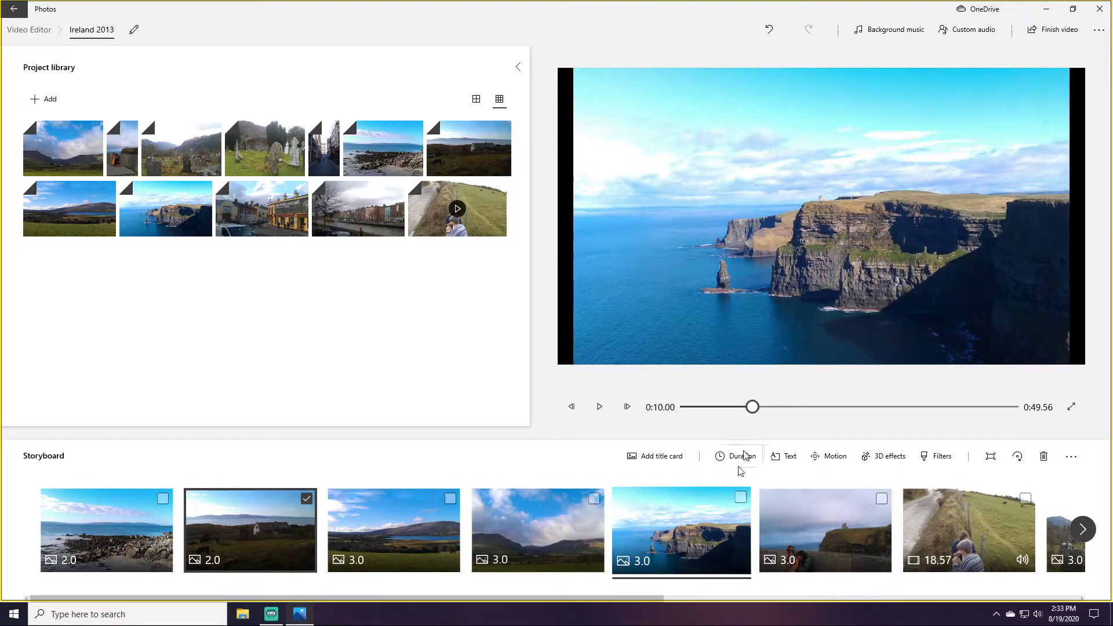
{"action": "left_click", "coordinate": [743, 456]}
{"action": "left_click", "coordinate": [738, 331]}
{"action": "left_click", "coordinate": [739, 458]}
{"action": "left_click", "coordinate": [736, 363]}
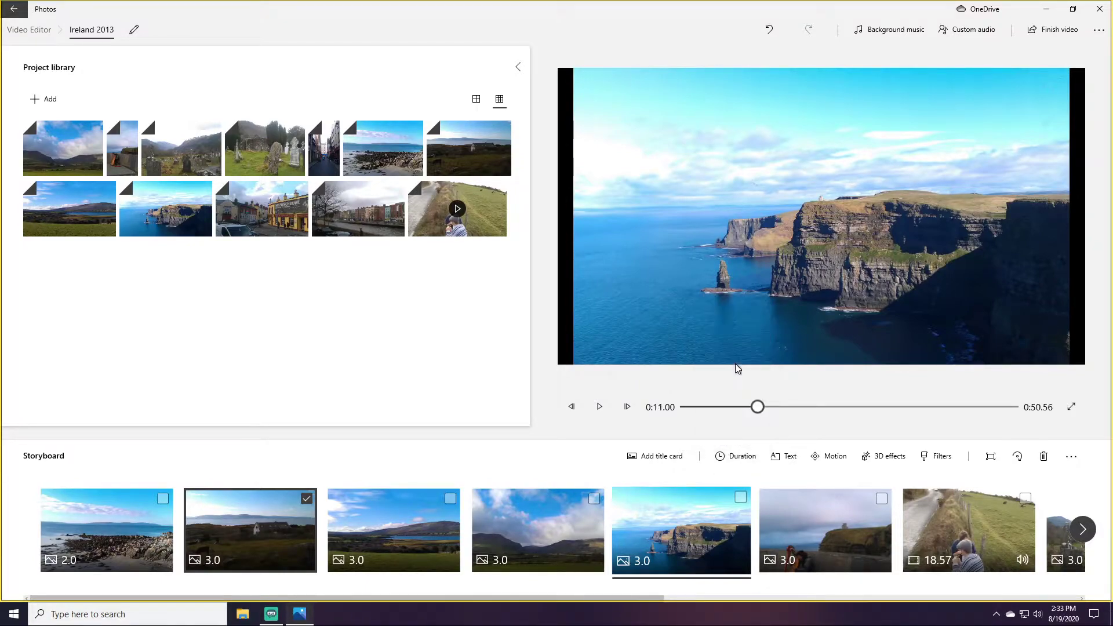
- Set the cottage photo's duration back to 2 seconds
{"action": "left_click", "coordinate": [266, 557]}
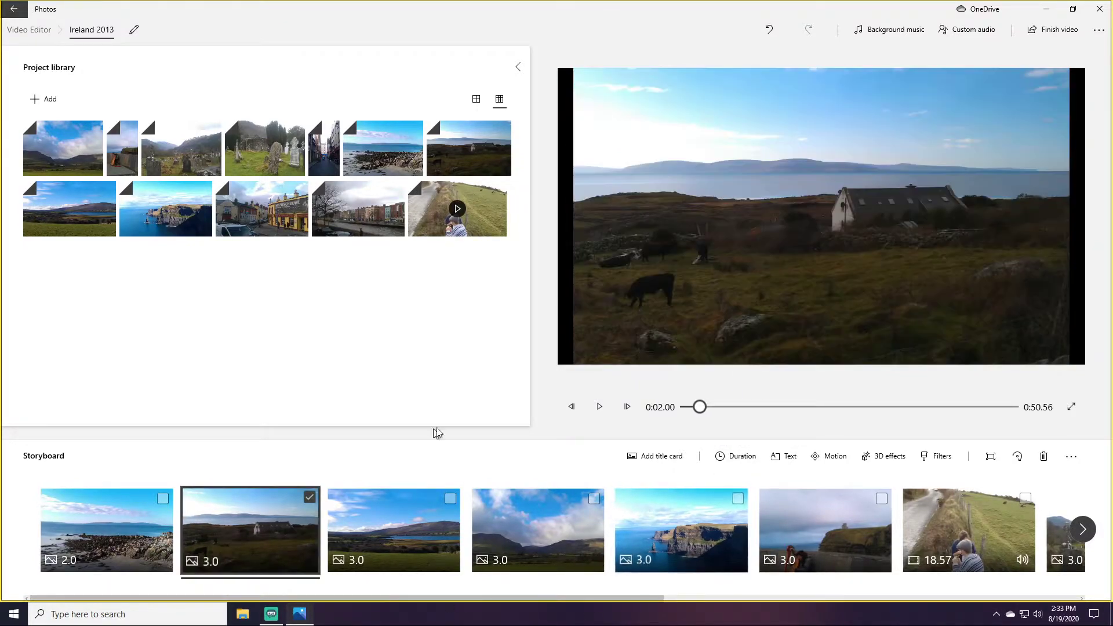
{"action": "left_click", "coordinate": [736, 456]}
{"action": "left_click", "coordinate": [732, 334]}
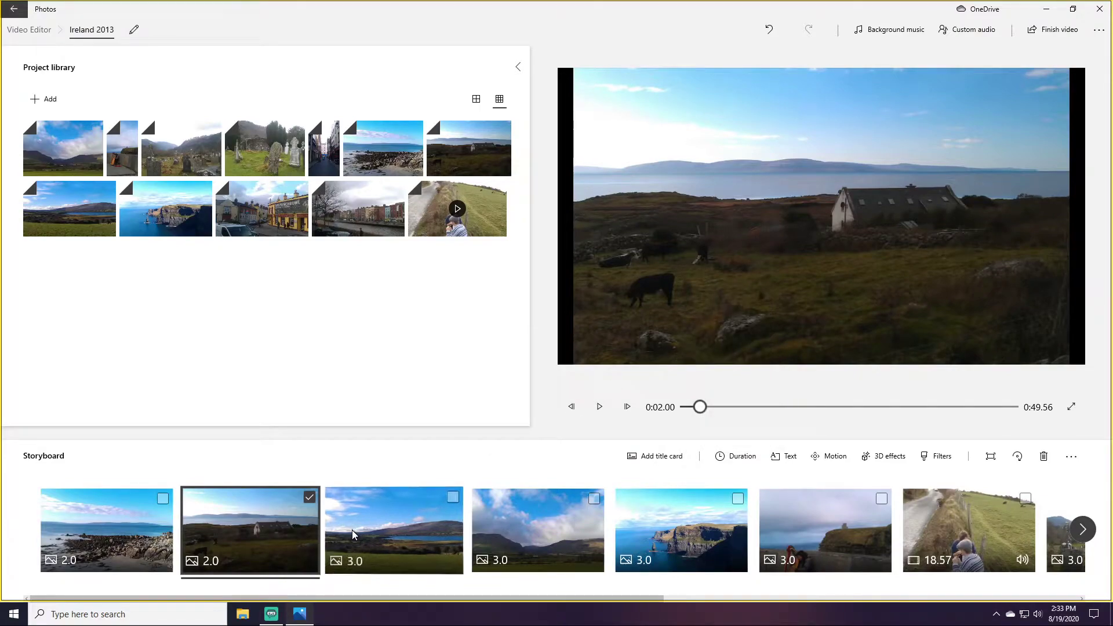
- Select only the lake photo in the storyboard and set its duration to 2 seconds
{"action": "left_click", "coordinate": [353, 534]}
{"action": "left_click", "coordinate": [740, 456]}
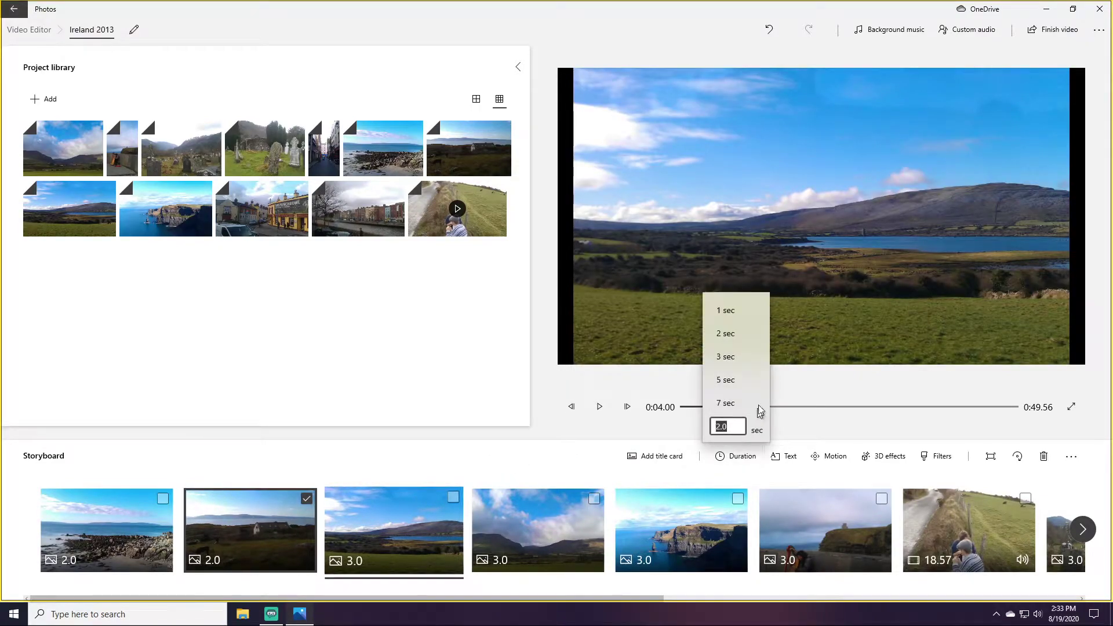
{"action": "left_click", "coordinate": [737, 334]}
{"action": "left_click", "coordinate": [431, 514]}
{"action": "left_click", "coordinate": [739, 456]}
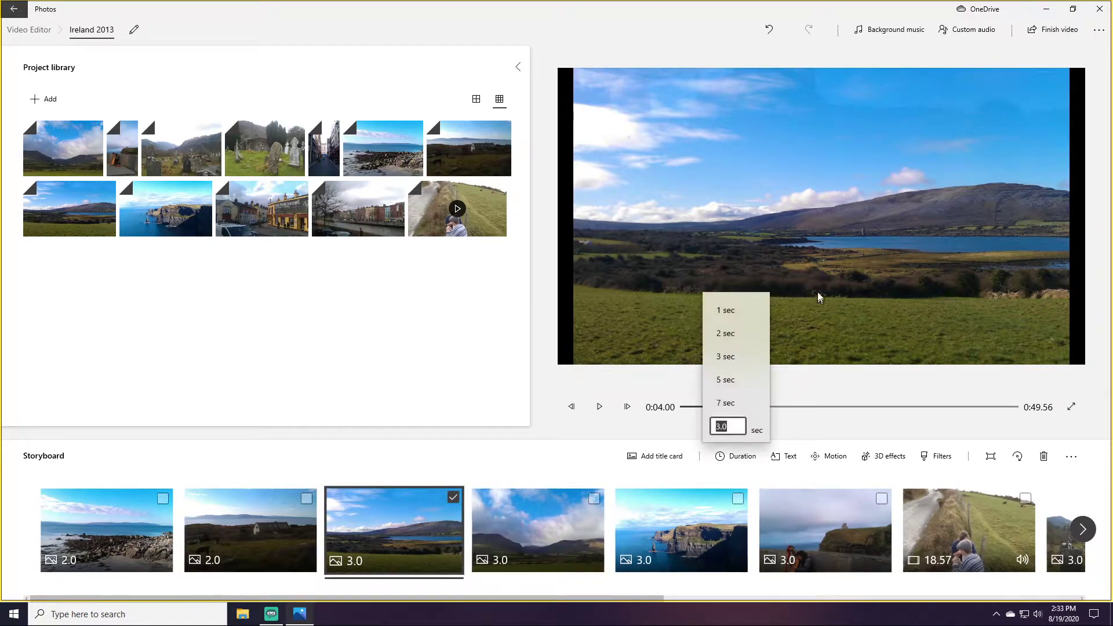
{"action": "left_click", "coordinate": [718, 337]}
- Select only the mountain valley photo, set its duration to 2 seconds, and change it back to 3 seconds
{"action": "left_click", "coordinate": [595, 500]}
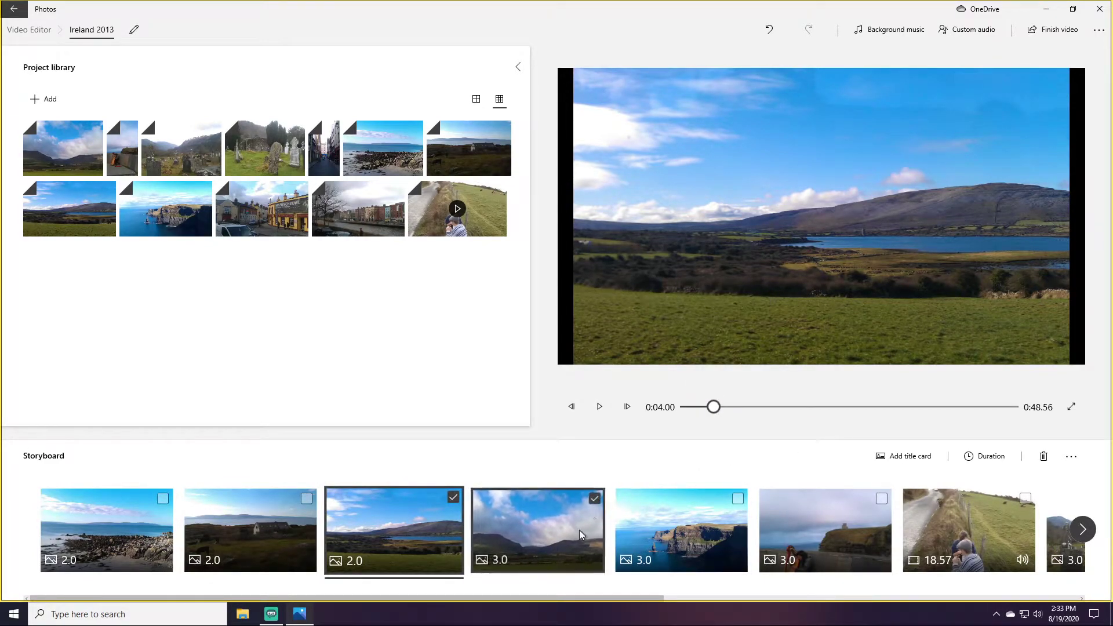
{"action": "left_click", "coordinate": [740, 456]}
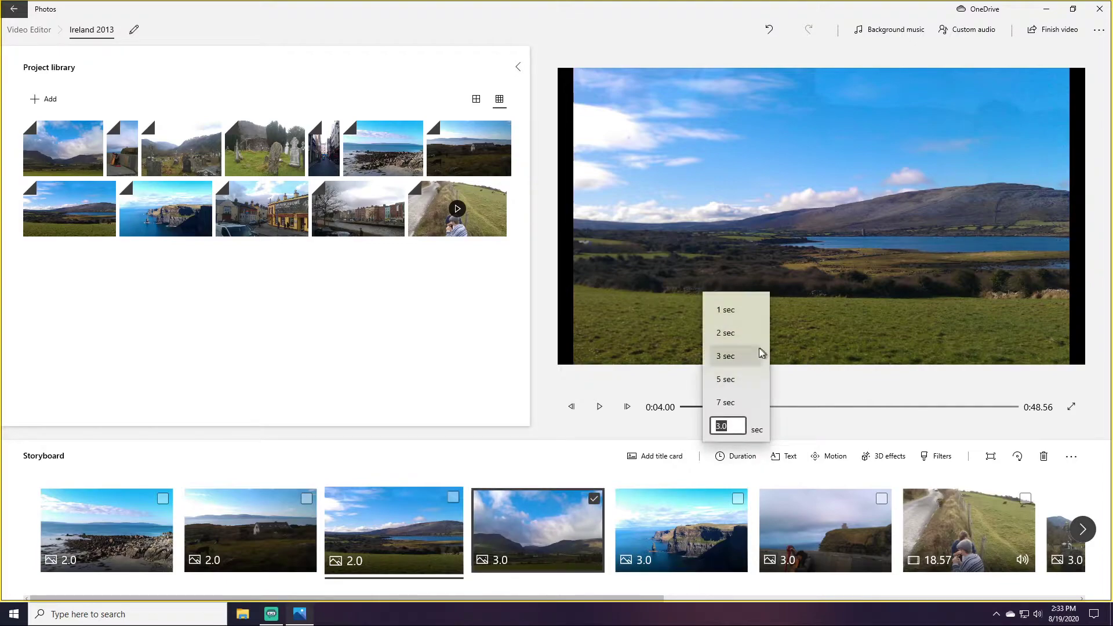
{"action": "left_click", "coordinate": [748, 348]}
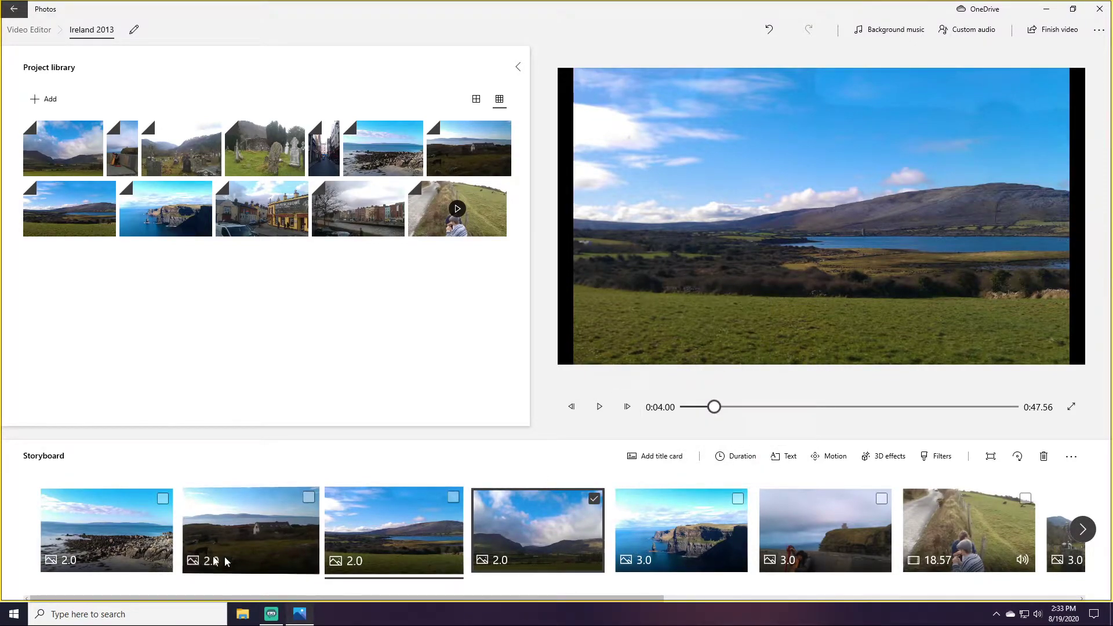
{"action": "left_click", "coordinate": [747, 466]}
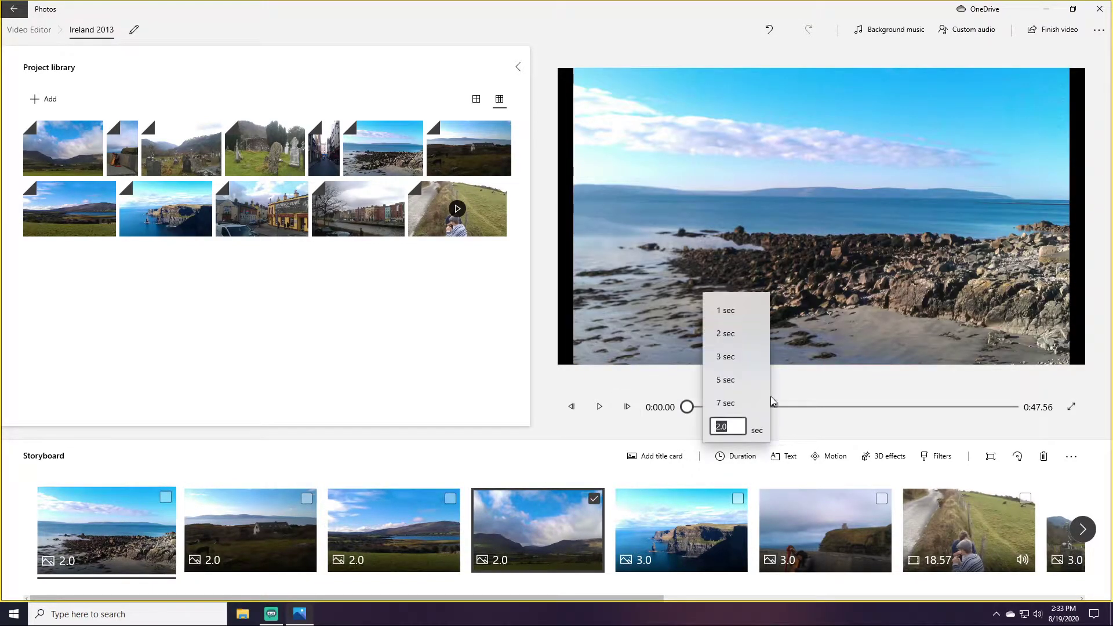
{"action": "left_click", "coordinate": [745, 351]}
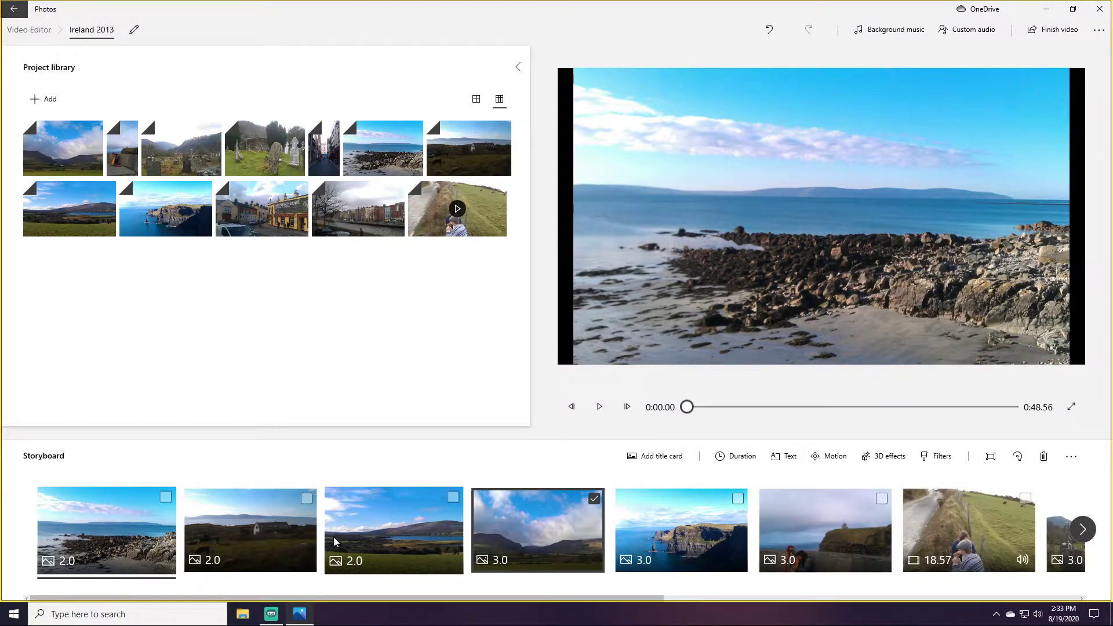
- Select only the rocky beach photo at the start of the storyboard and set its duration to 3 seconds
{"action": "left_click", "coordinate": [165, 497]}
{"action": "left_click", "coordinate": [593, 498]}
{"action": "left_click", "coordinate": [735, 456]}
{"action": "left_click", "coordinate": [726, 356]}
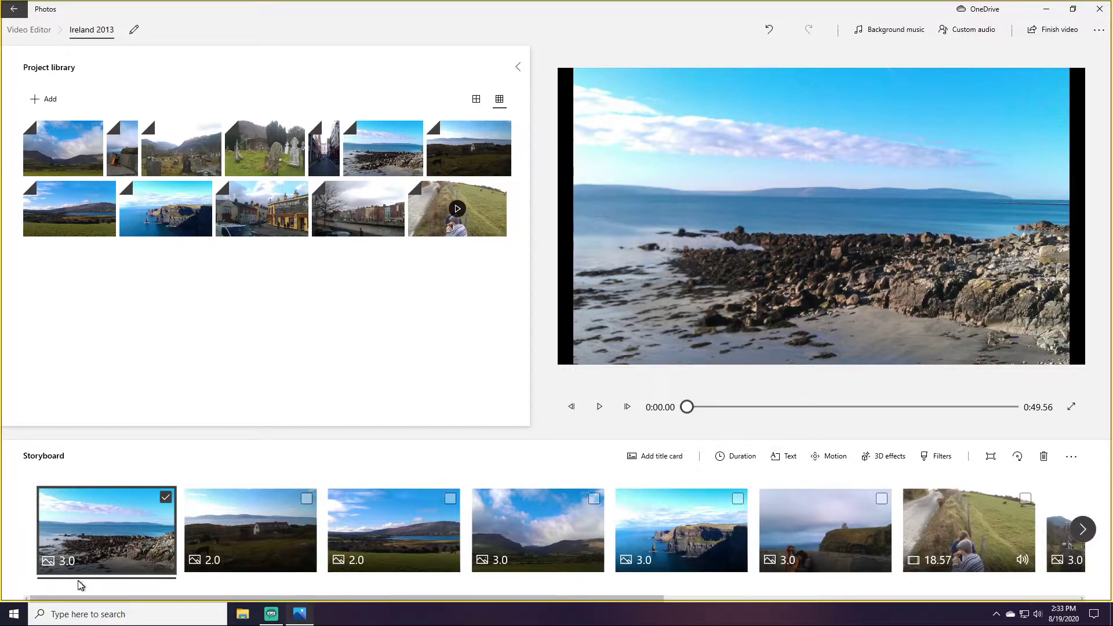
{"action": "left_click_drag", "start_coordinate": [574, 596], "coordinate": [416, 590]}
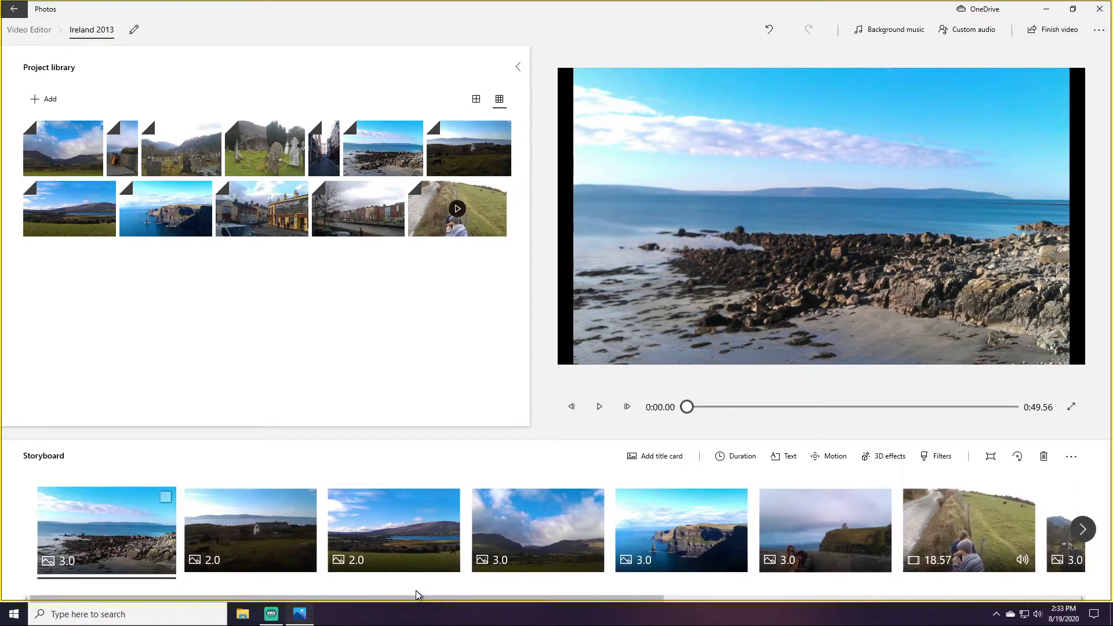
{"action": "left_click", "coordinate": [406, 552]}
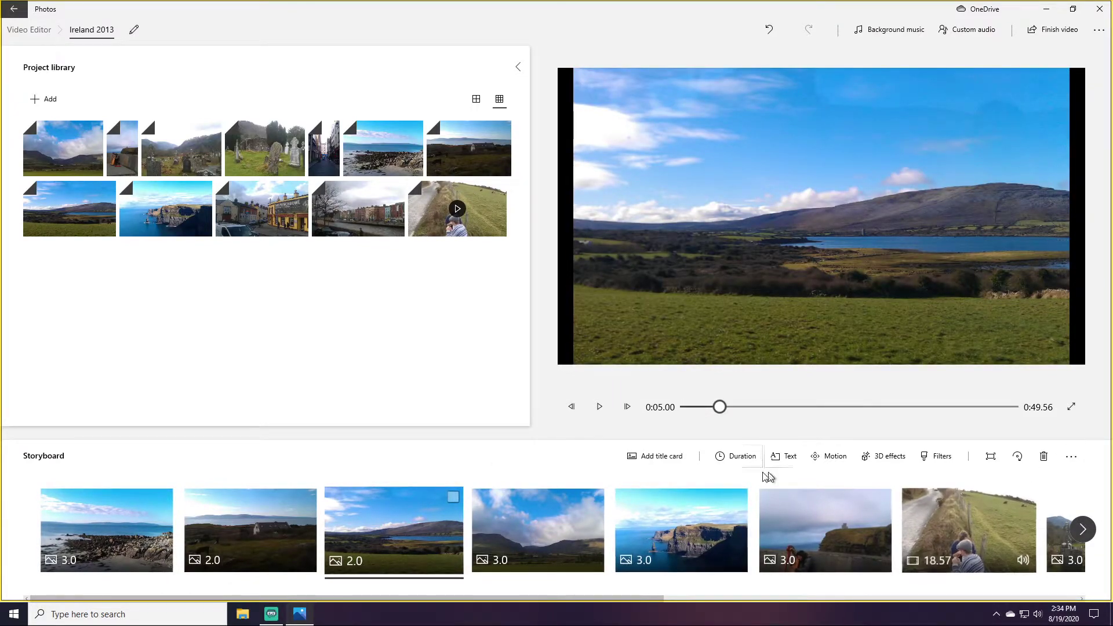
{"action": "left_click", "coordinate": [453, 495]}
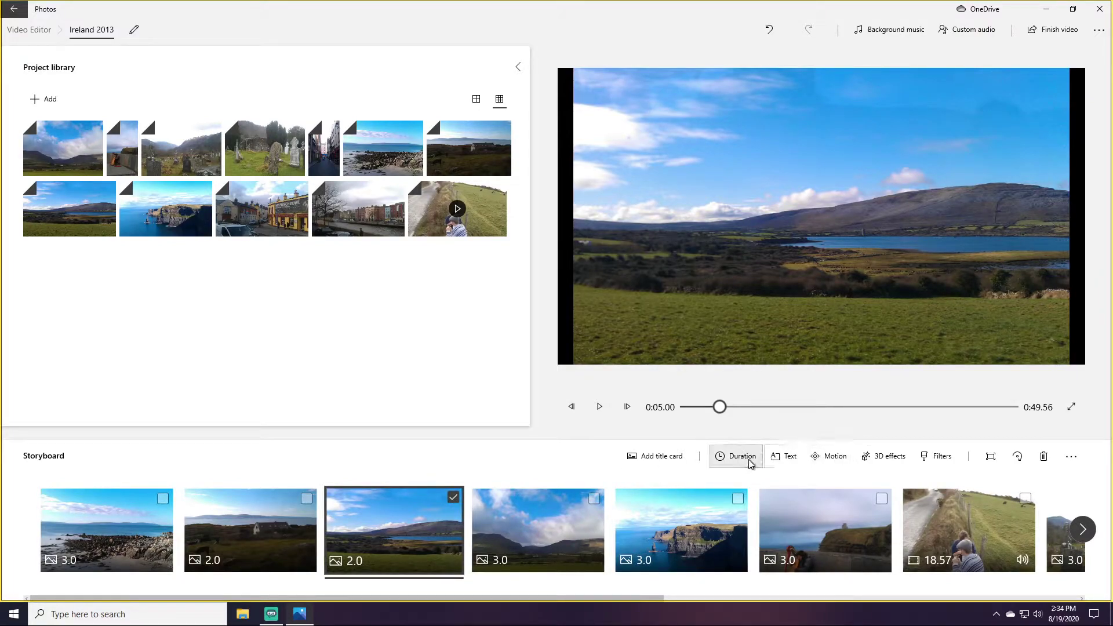
{"action": "left_click", "coordinate": [454, 497]}
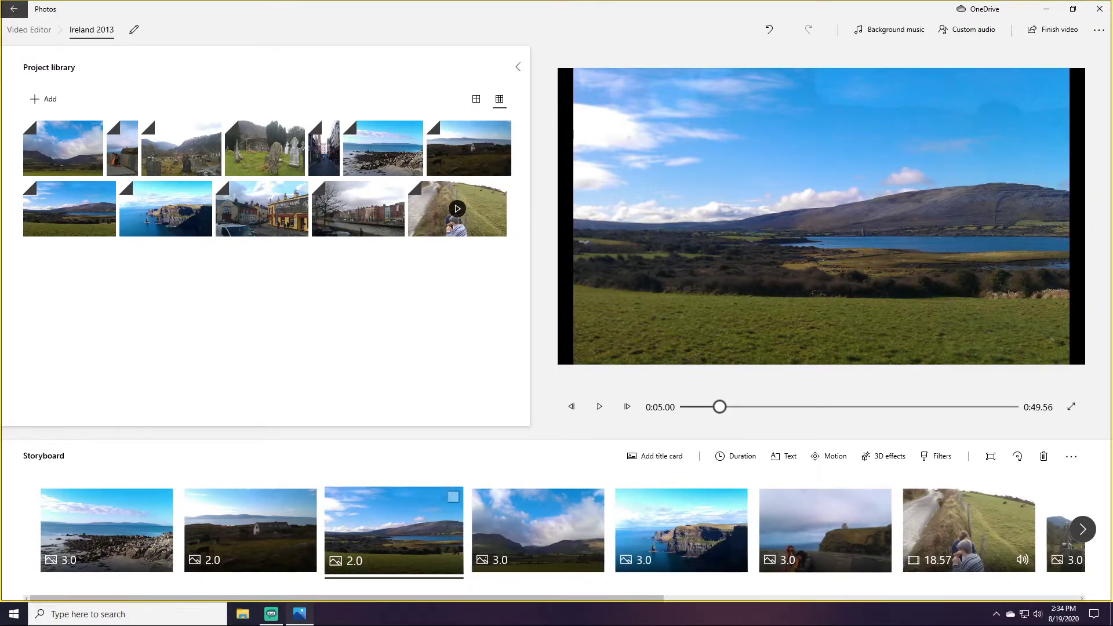
- Open the filters for the sea cliff photo and apply the Classic filter
{"action": "left_click", "coordinate": [681, 531]}
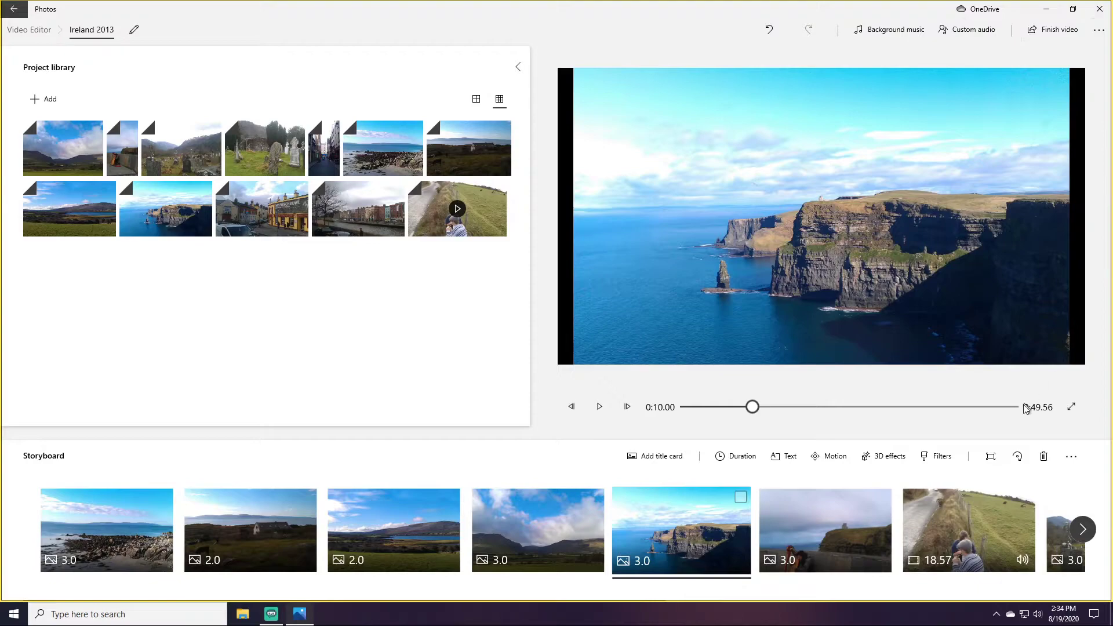
{"action": "left_click", "coordinate": [939, 454]}
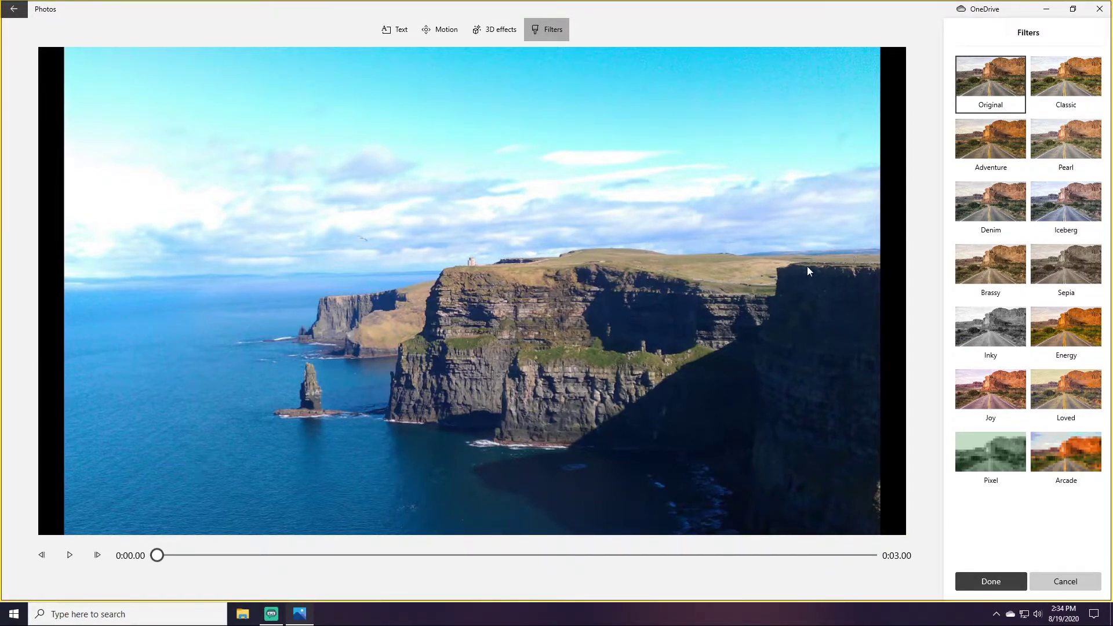
{"action": "left_click", "coordinate": [1072, 65]}
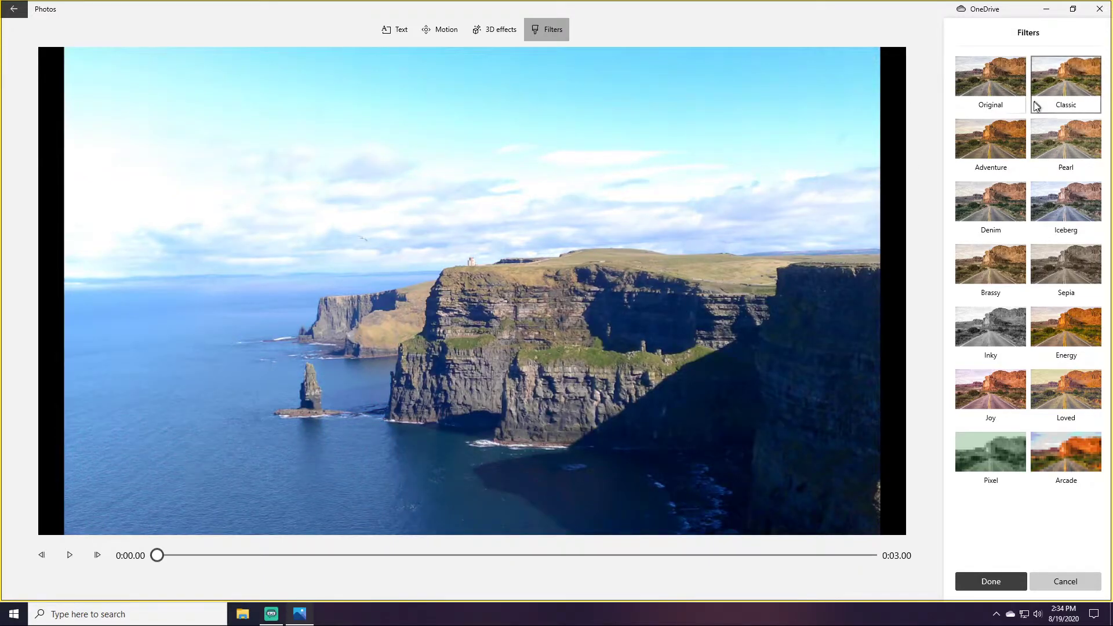
- Try other filters on the sea cliff photo, including Adventure, Pearl, Denim, Brassy, Inky and Energy
{"action": "left_click", "coordinate": [983, 144]}
{"action": "left_click", "coordinate": [1070, 152]}
{"action": "left_click", "coordinate": [990, 202]}
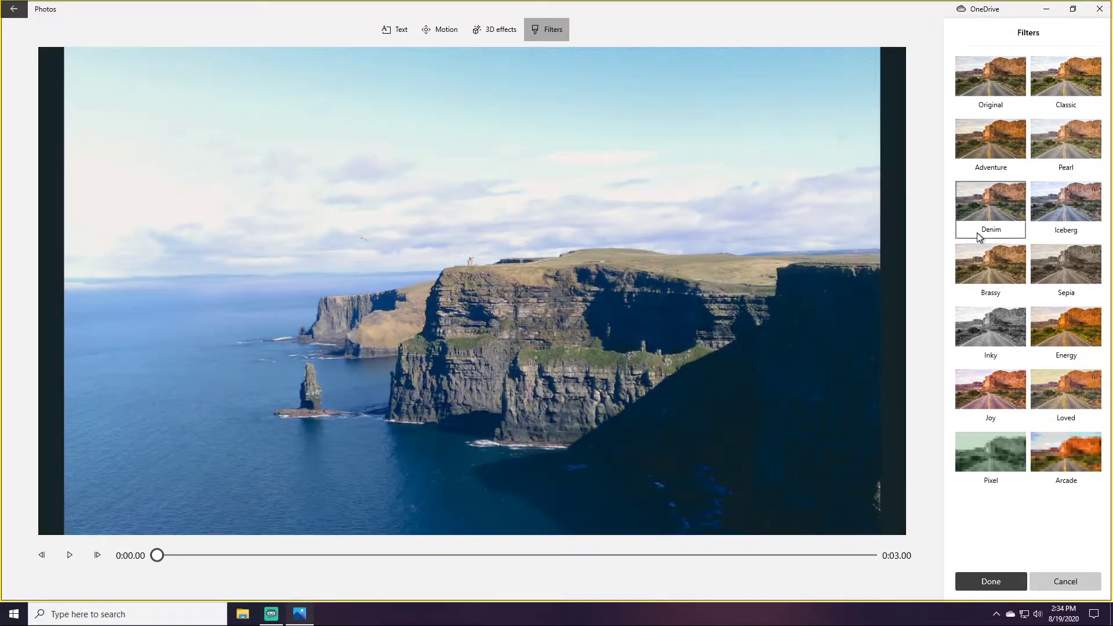
{"action": "left_click", "coordinate": [1066, 283]}
{"action": "left_click", "coordinate": [990, 271]}
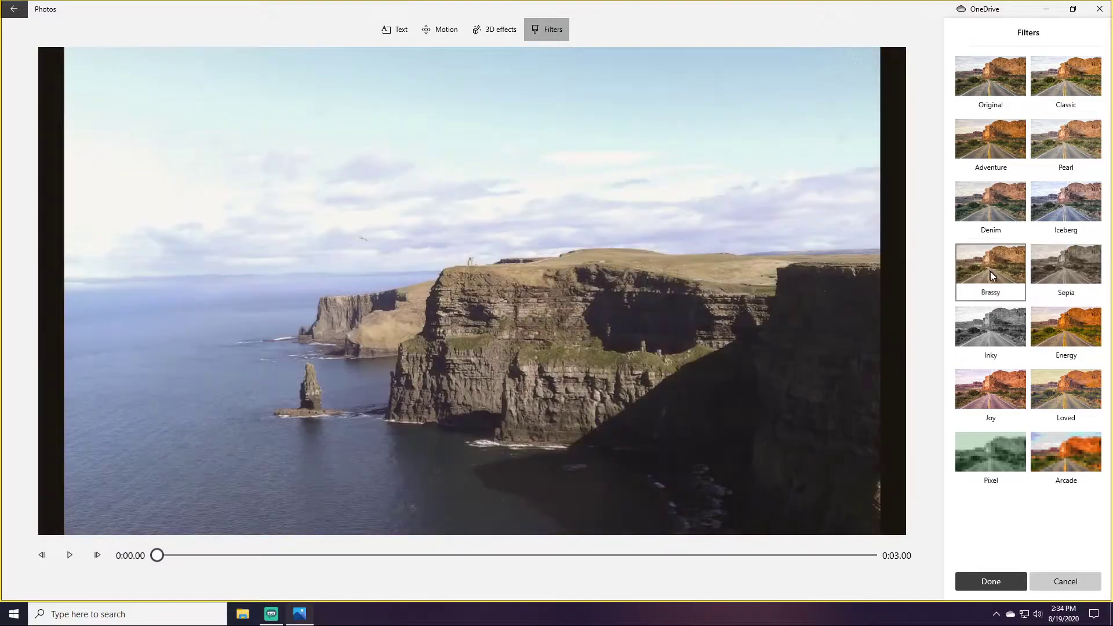
{"action": "left_click", "coordinate": [987, 332]}
{"action": "left_click", "coordinate": [1066, 330]}
{"action": "left_click", "coordinate": [1074, 419]}
{"action": "key", "text": "Up"}
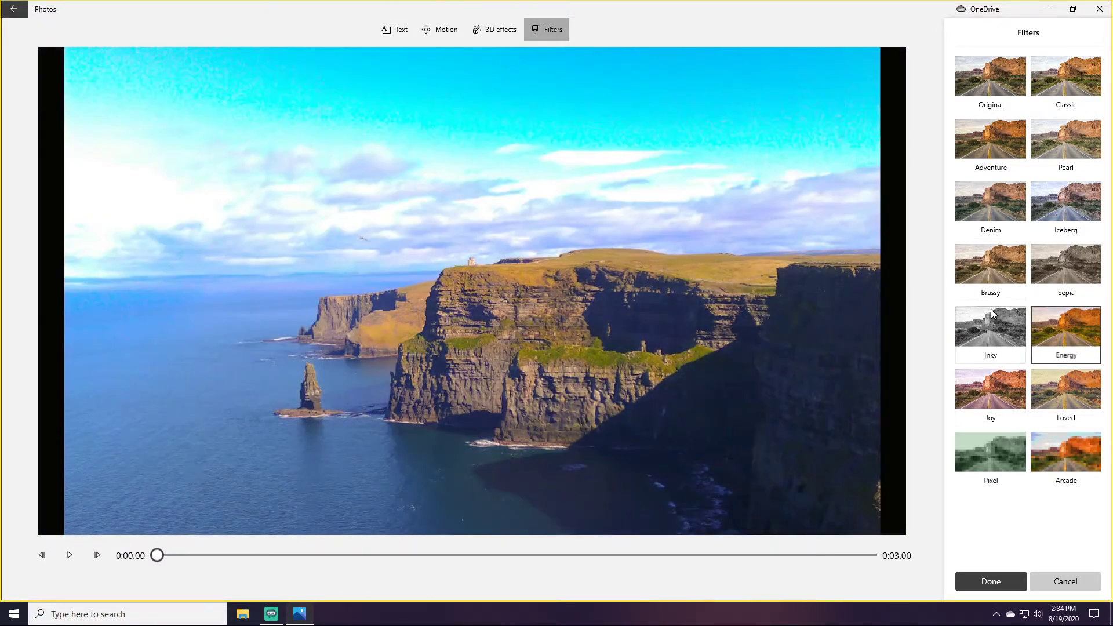
- Compare the Energy and Adventure filters on the sea cliff photo and settle on Adventure
{"action": "left_click", "coordinate": [1009, 84]}
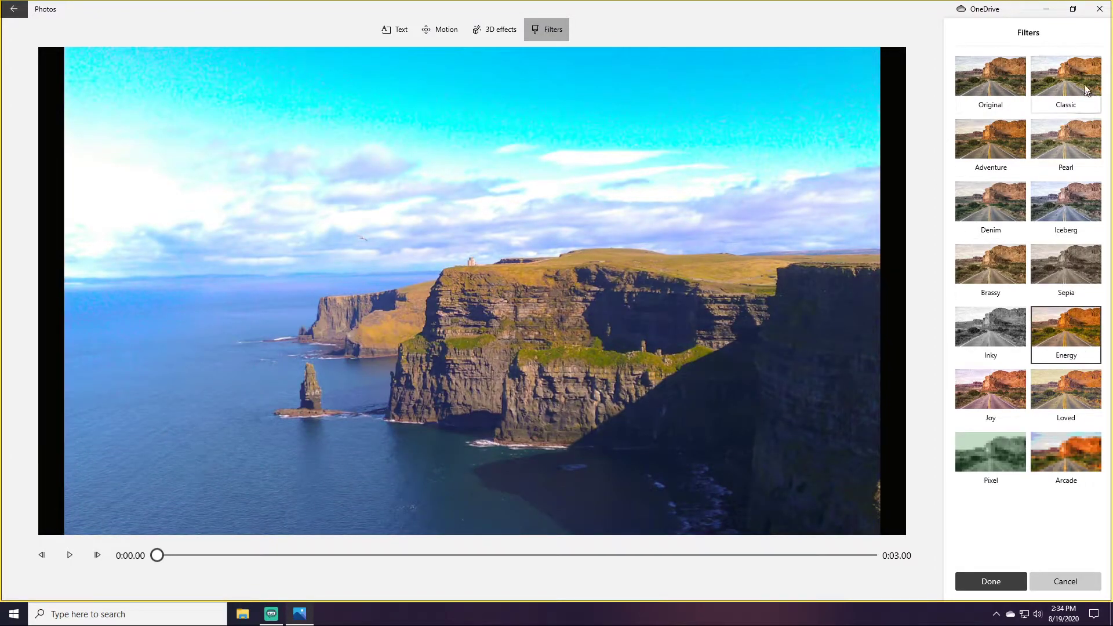
{"action": "left_click", "coordinate": [1082, 82]}
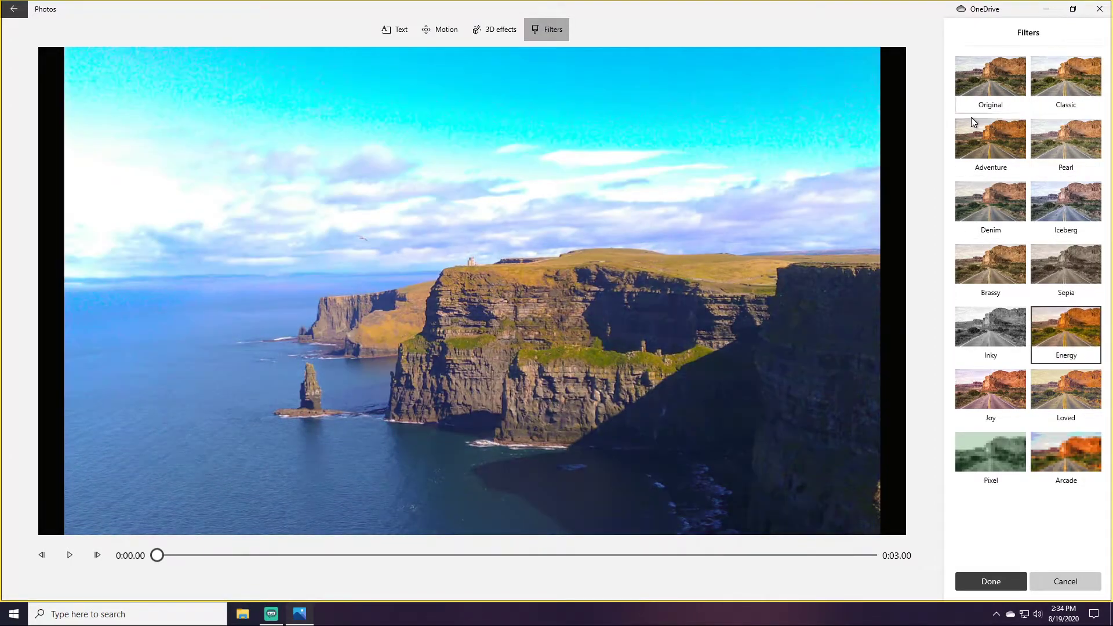
{"action": "left_click", "coordinate": [983, 136]}
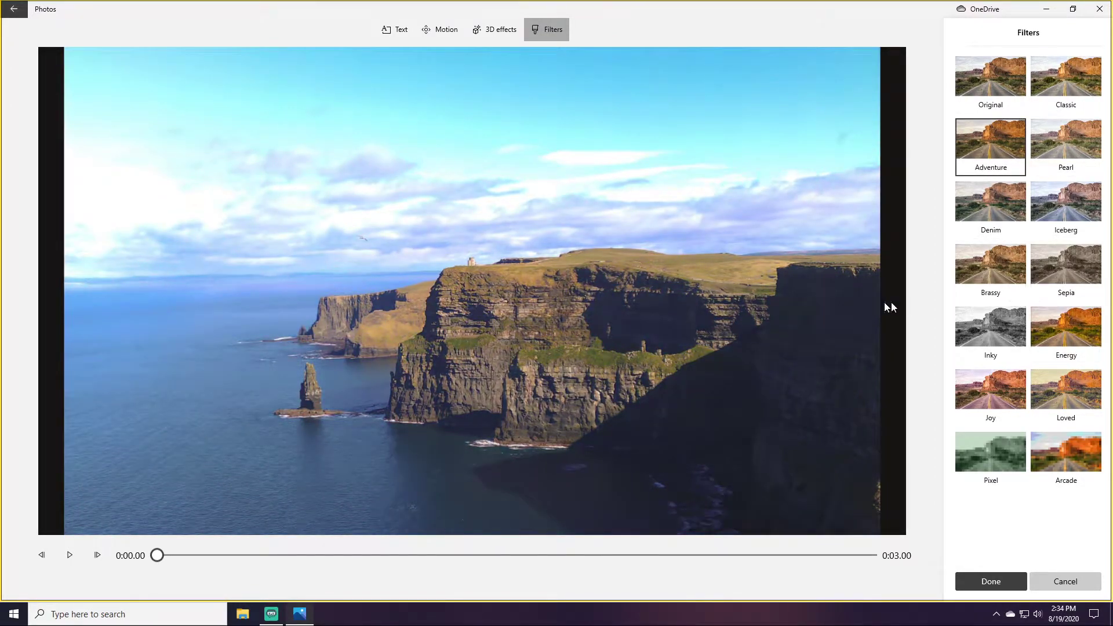
{"action": "left_click", "coordinate": [1093, 315]}
{"action": "left_click", "coordinate": [989, 154]}
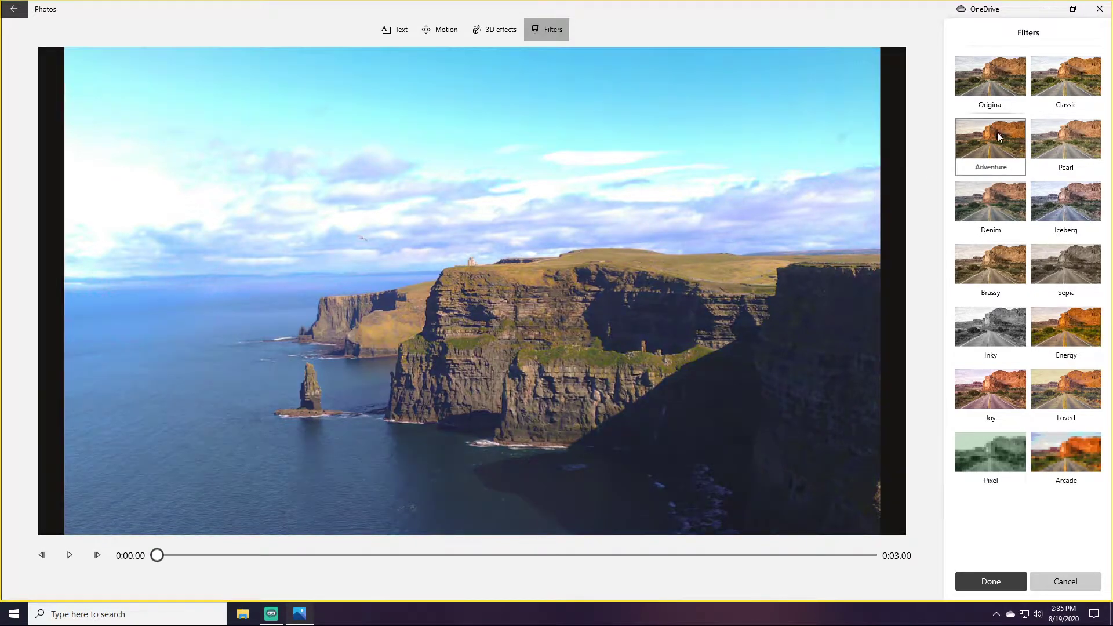
{"action": "left_click", "coordinate": [985, 583]}
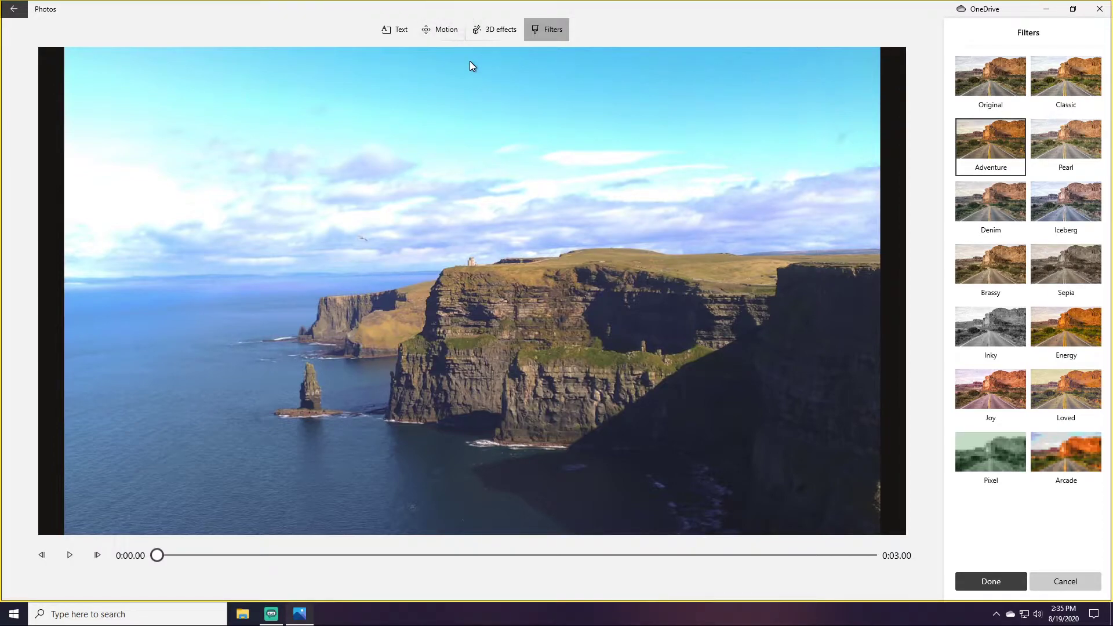
- Apply the Zoom out left motion to the sea cliff photo and play the clip to preview it
{"action": "left_click", "coordinate": [448, 36]}
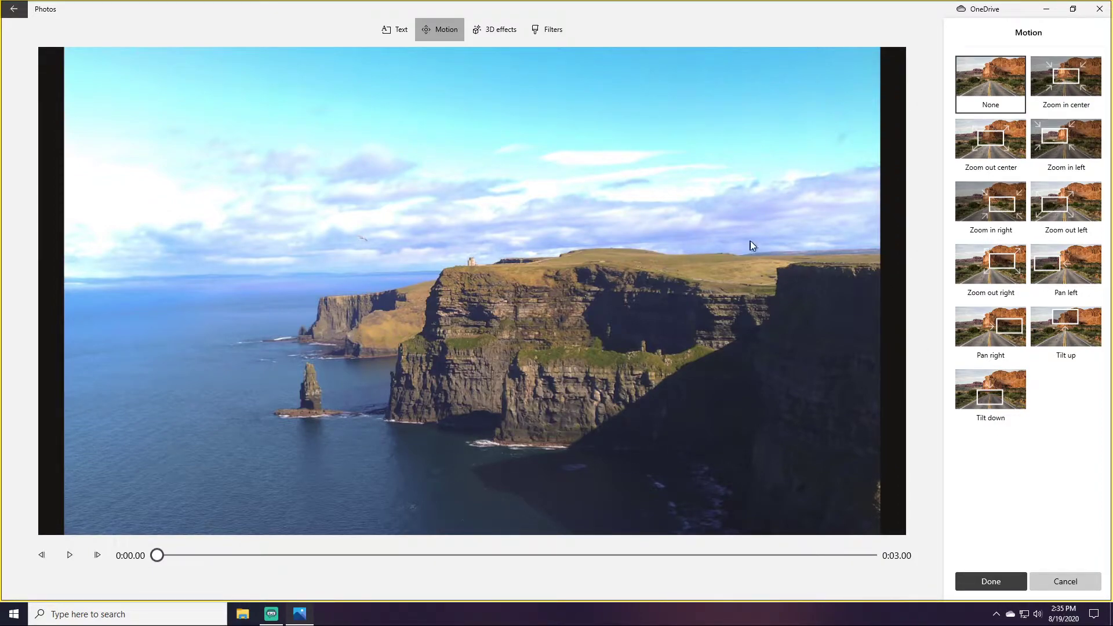
{"action": "left_click", "coordinate": [1057, 193]}
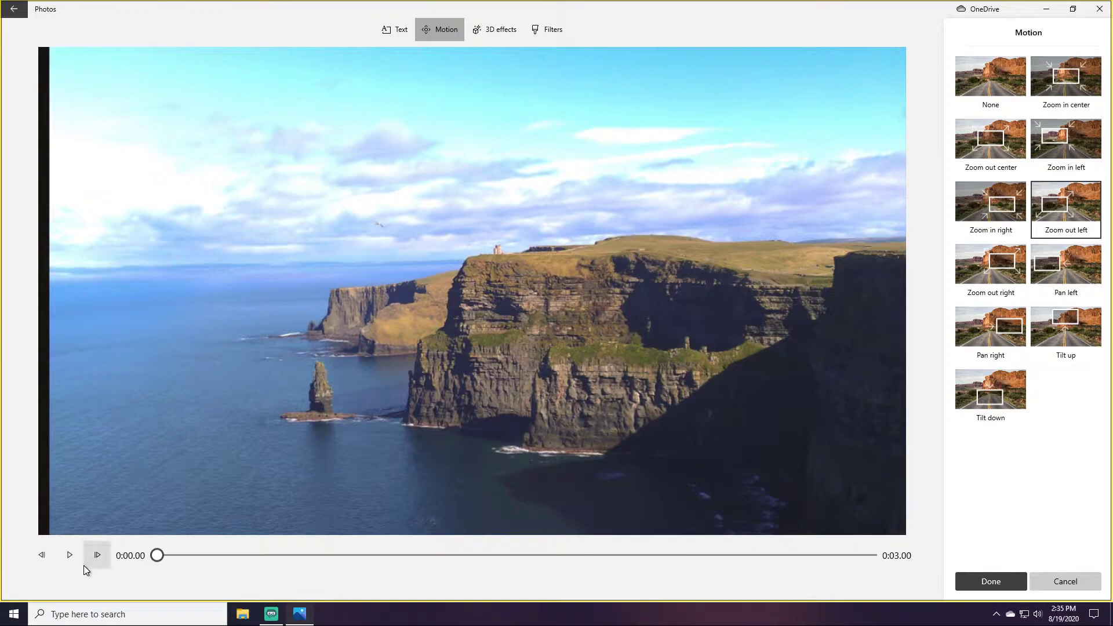
{"action": "left_click", "coordinate": [73, 564]}
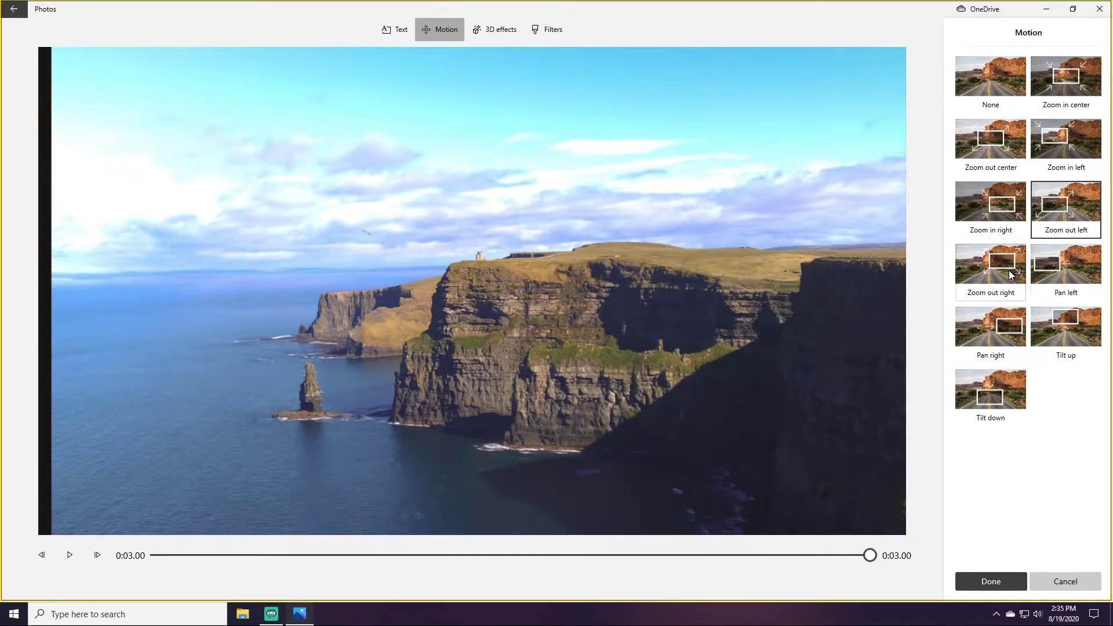
- Preview the Zoom out right motion on the sea cliff photo, switch back to Zoom out left and replay it
{"action": "left_click", "coordinate": [991, 273]}
{"action": "left_click", "coordinate": [67, 558]}
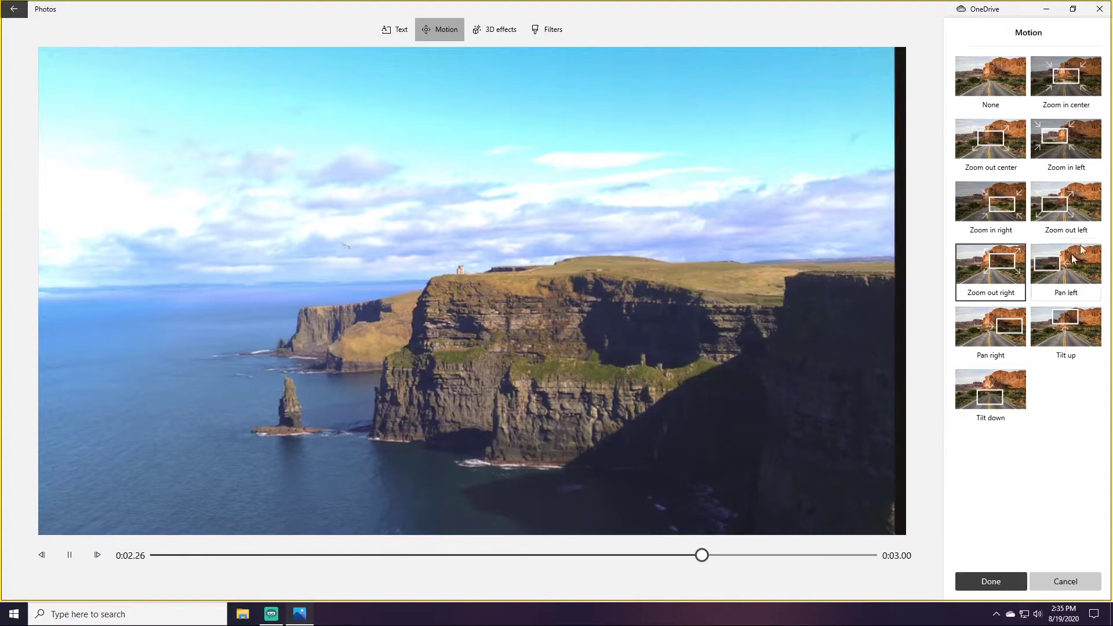
{"action": "left_click", "coordinate": [1088, 216]}
{"action": "left_click", "coordinate": [77, 557]}
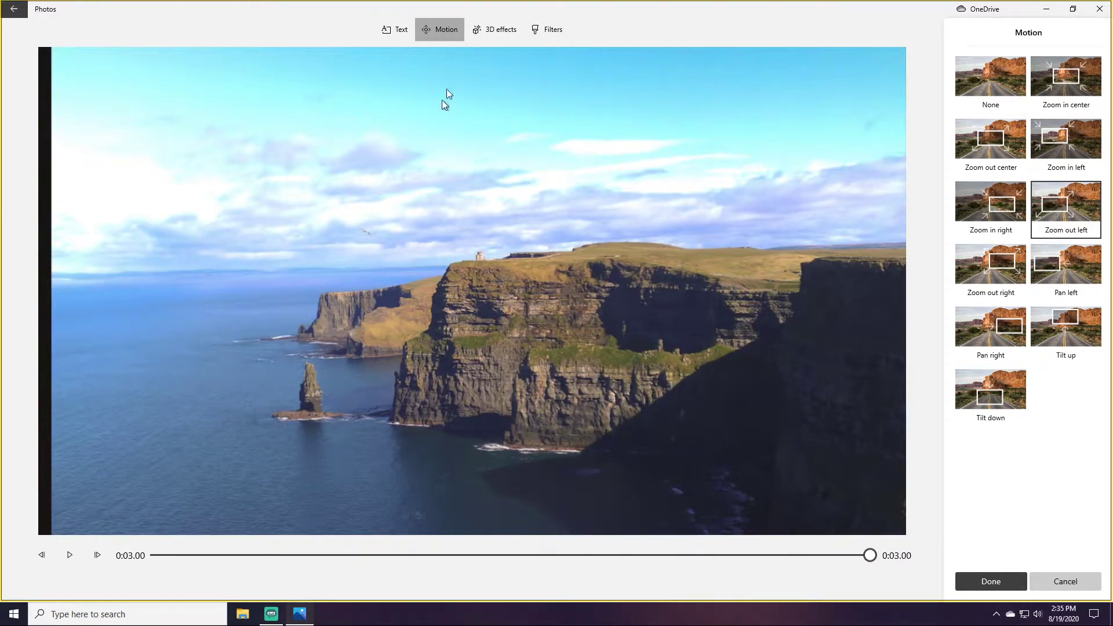
- Add the text "Cliffs of Moher" to the sea cliff photo in the Joy animated style
{"action": "left_click", "coordinate": [398, 32]}
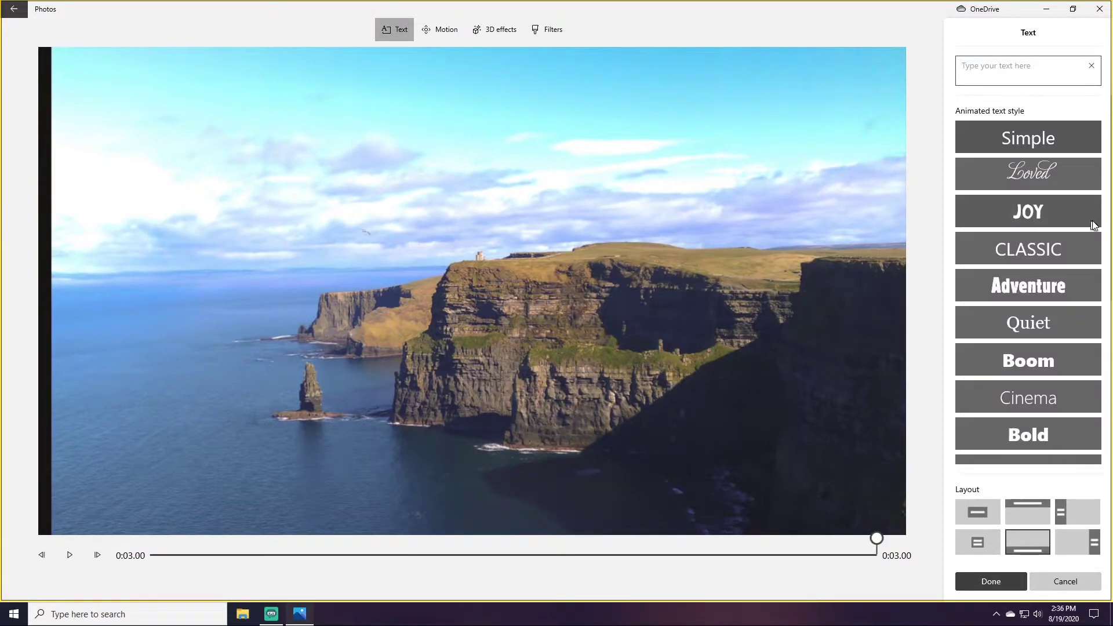
{"action": "left_click", "coordinate": [1040, 215]}
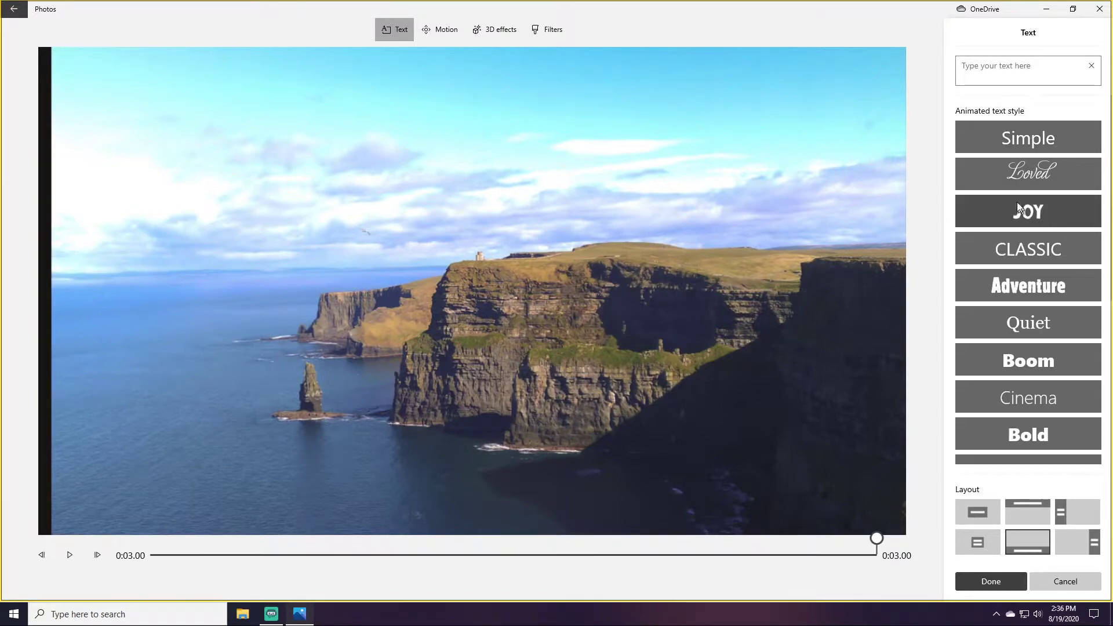
{"action": "type", "text": "Cl"}
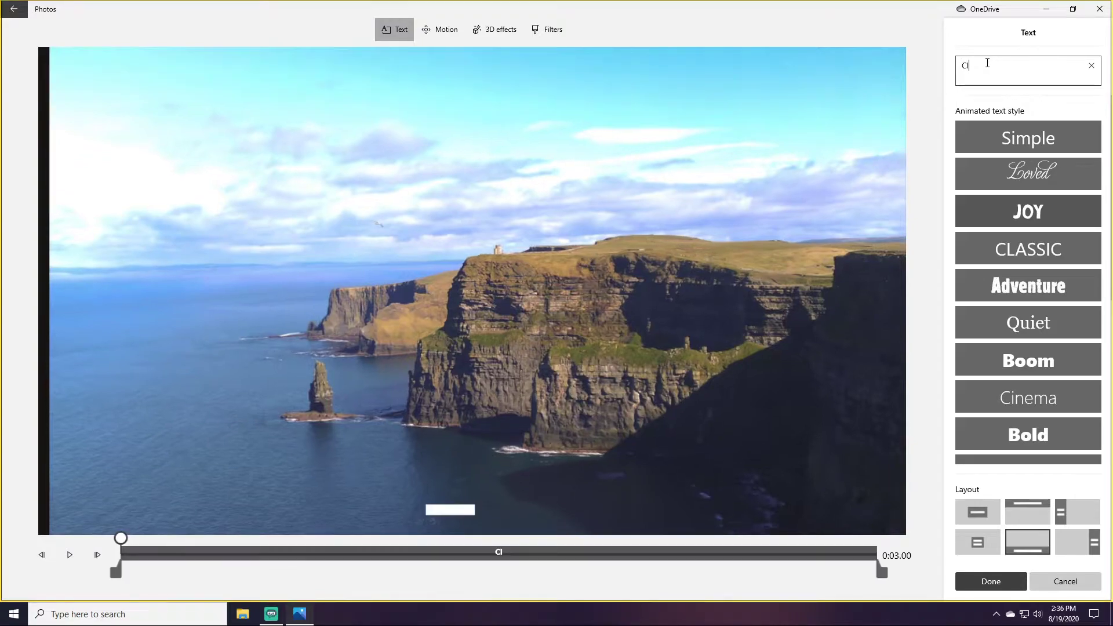
{"action": "type", "text": "iffs of moher"}
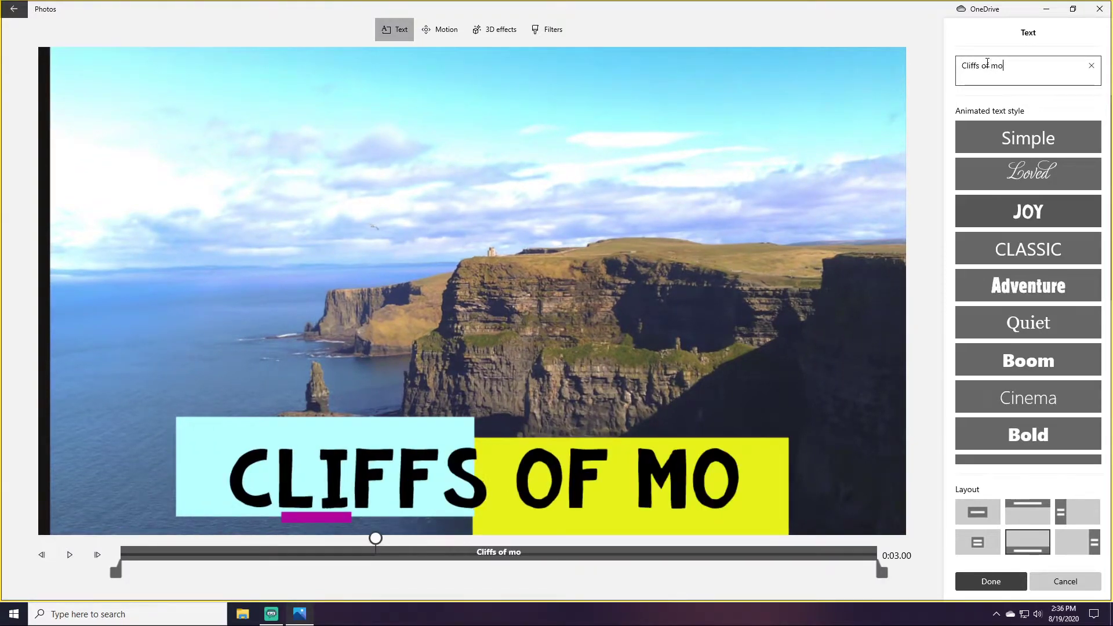
{"action": "key", "text": "BackSpace"}
{"action": "key", "text": "BackSpace"}
{"action": "key", "text": "BackSpace"}
{"action": "key", "text": "BackSpace"}
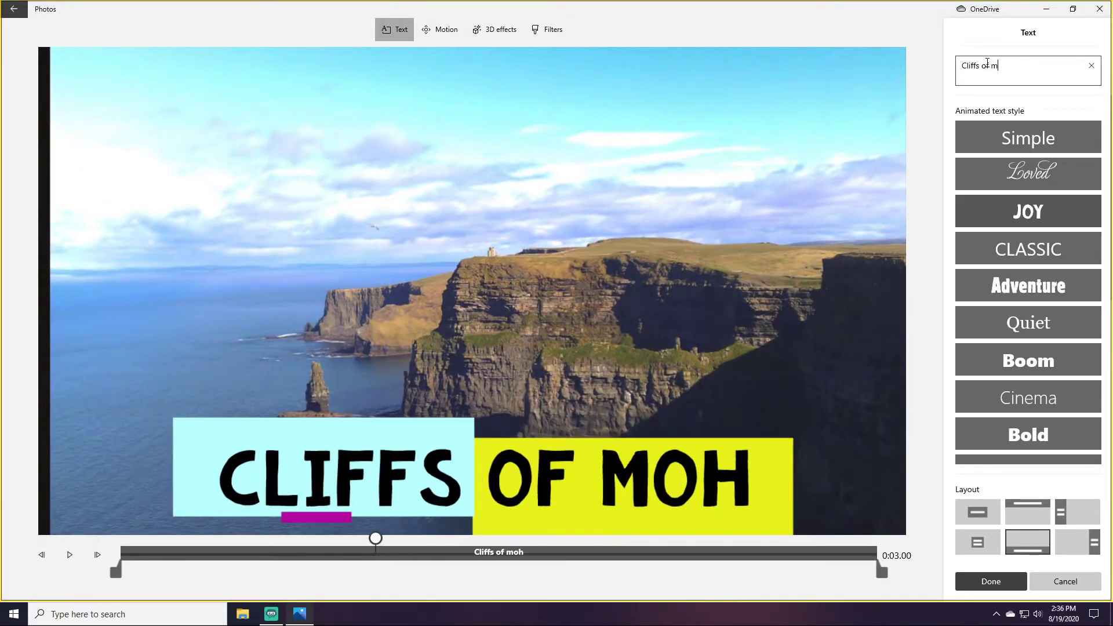
{"action": "type", "text": "Moher"}
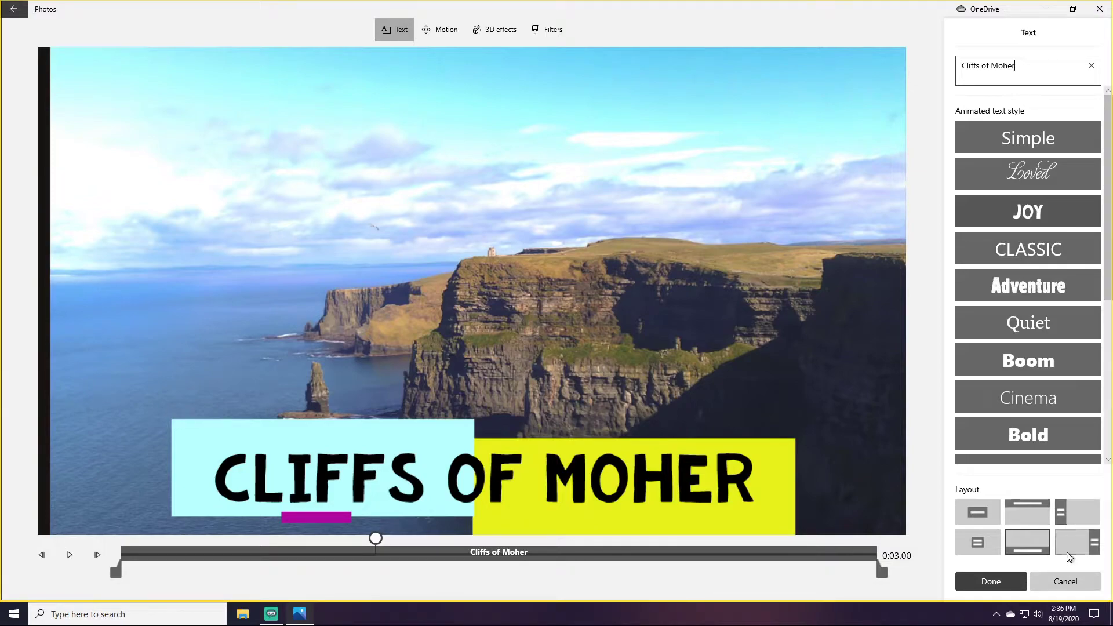
- Try the Loved, Simple, Boom, poetry and Cinema animated styles on the "Cliffs of Moher" text
{"action": "left_click", "coordinate": [1019, 181]}
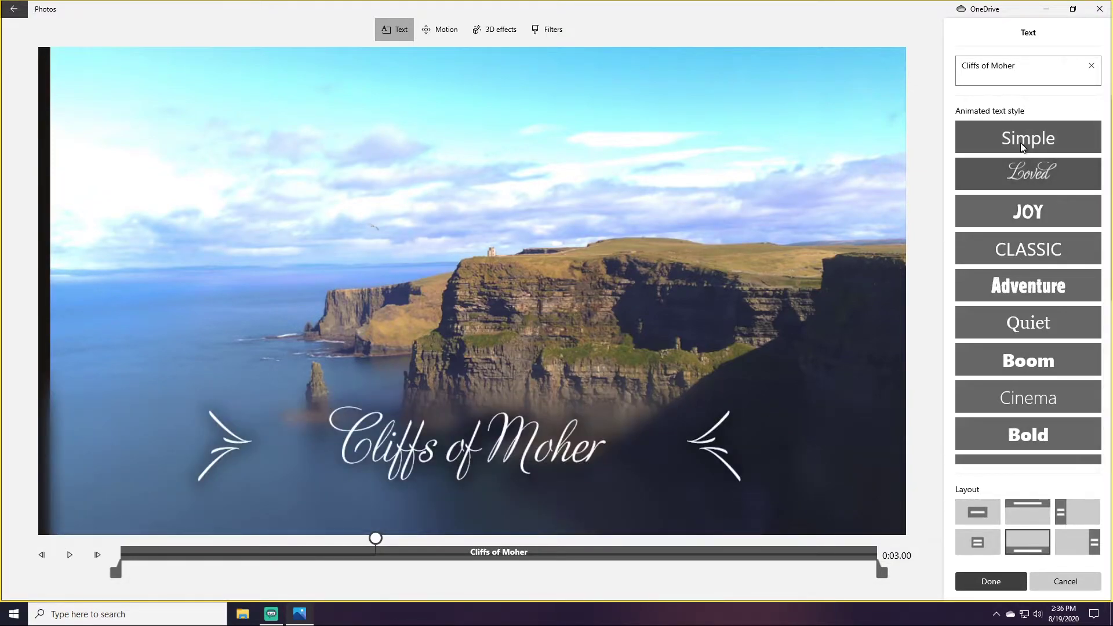
{"action": "left_click", "coordinate": [1021, 146]}
{"action": "left_click", "coordinate": [1008, 326]}
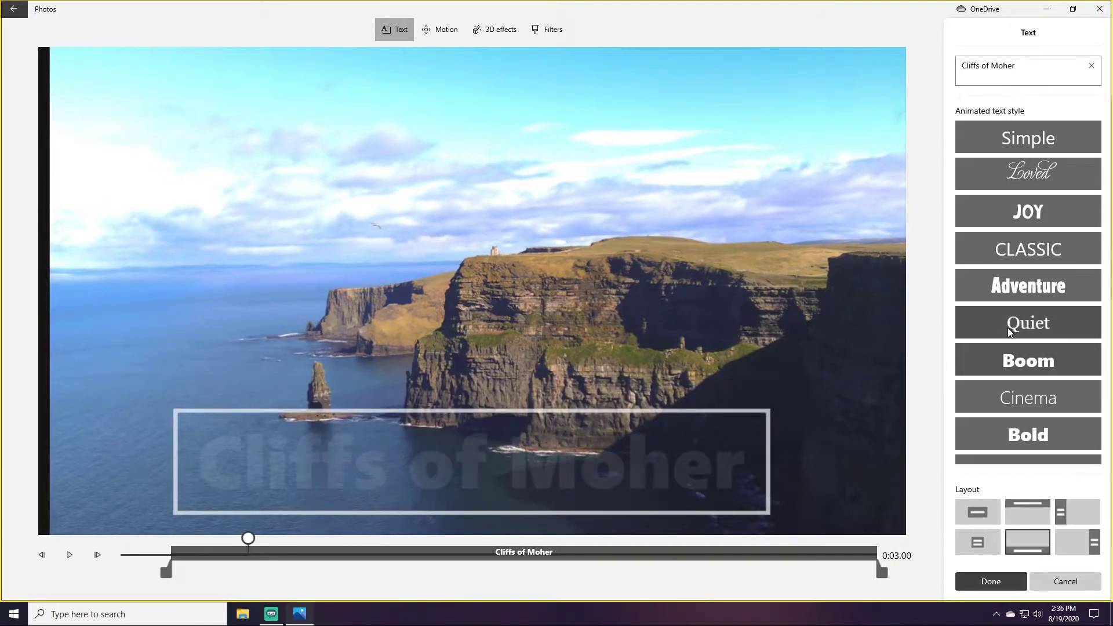
{"action": "scroll", "coordinate": [1012, 282], "scroll_direction": "down", "scroll_amount": 1}
{"action": "scroll", "coordinate": [1013, 282], "scroll_direction": "down", "scroll_amount": 2}
{"action": "left_click", "coordinate": [1022, 297]}
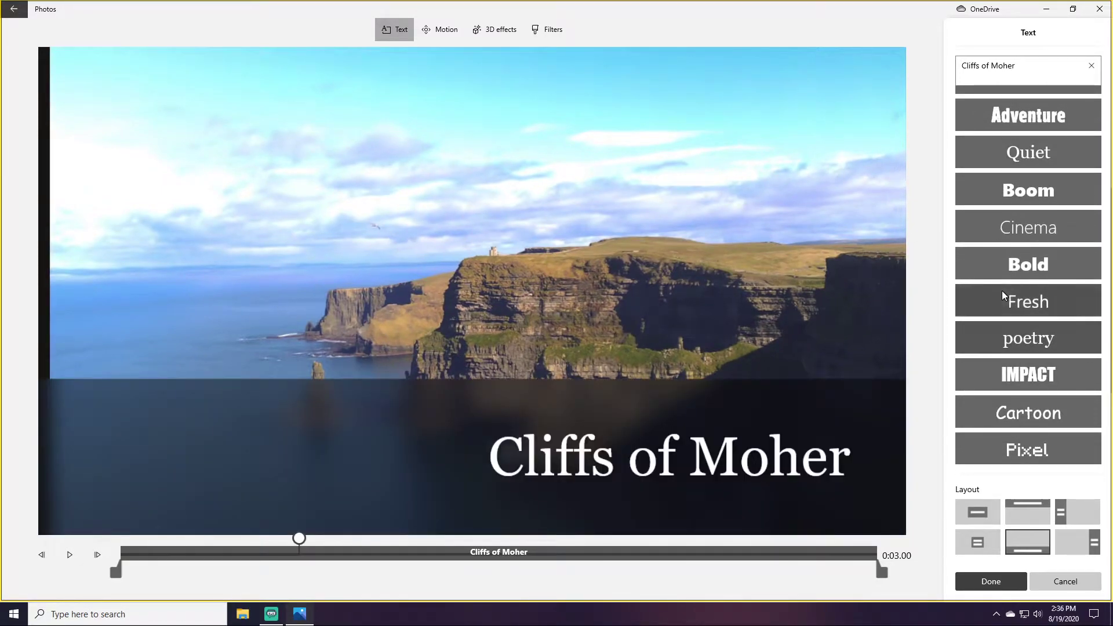
{"action": "left_click", "coordinate": [1025, 268]}
{"action": "left_click", "coordinate": [983, 231]}
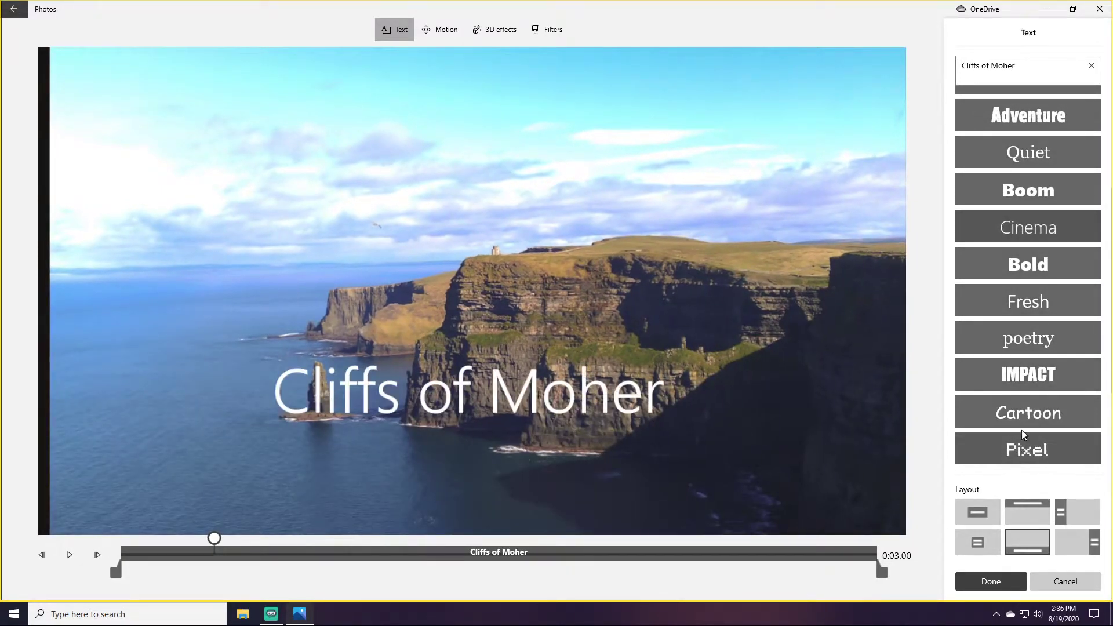
- Try the Cartoon, Pixel, Electric, Chilled and Fine Print styles on the "Cliffs of Moher" text
{"action": "left_click", "coordinate": [1028, 416]}
{"action": "left_click", "coordinate": [1028, 458]}
{"action": "scroll", "coordinate": [1026, 453], "scroll_direction": "down", "scroll_amount": 2}
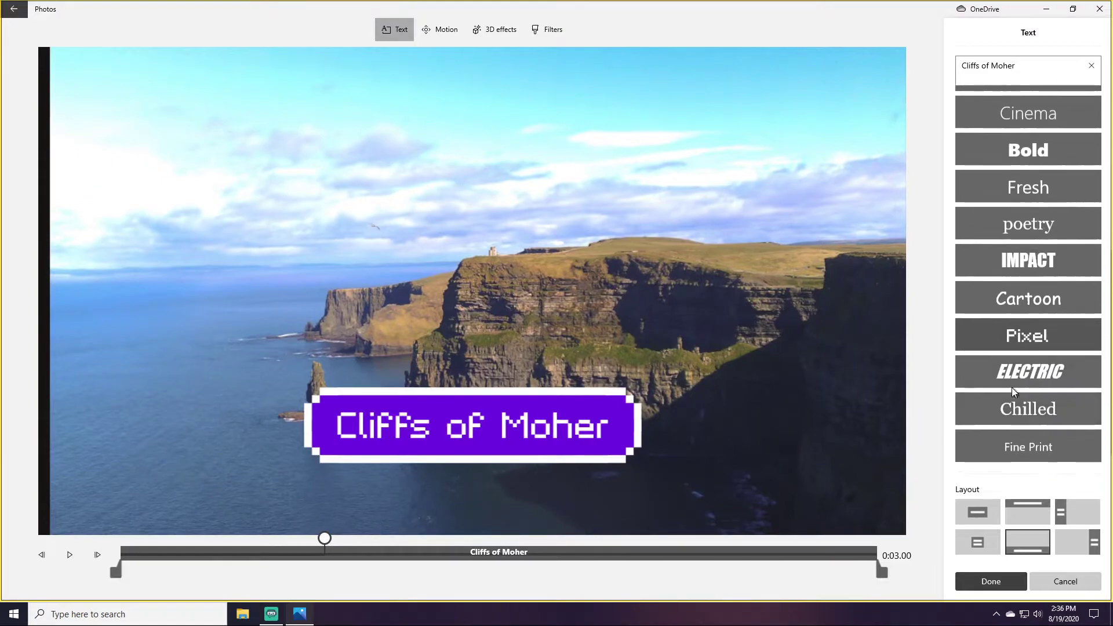
{"action": "left_click", "coordinate": [1010, 382]}
{"action": "left_click", "coordinate": [1015, 418]}
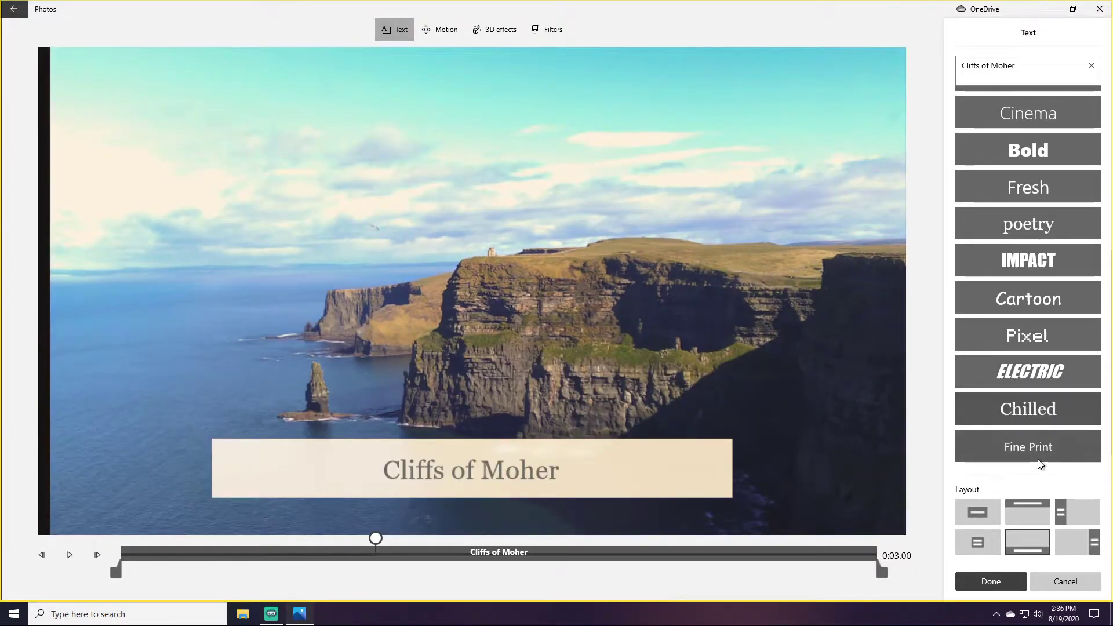
{"action": "left_click", "coordinate": [1052, 458]}
{"action": "scroll", "coordinate": [999, 383], "scroll_direction": "up", "scroll_amount": 1}
{"action": "scroll", "coordinate": [1000, 381], "scroll_direction": "down", "scroll_amount": 1}
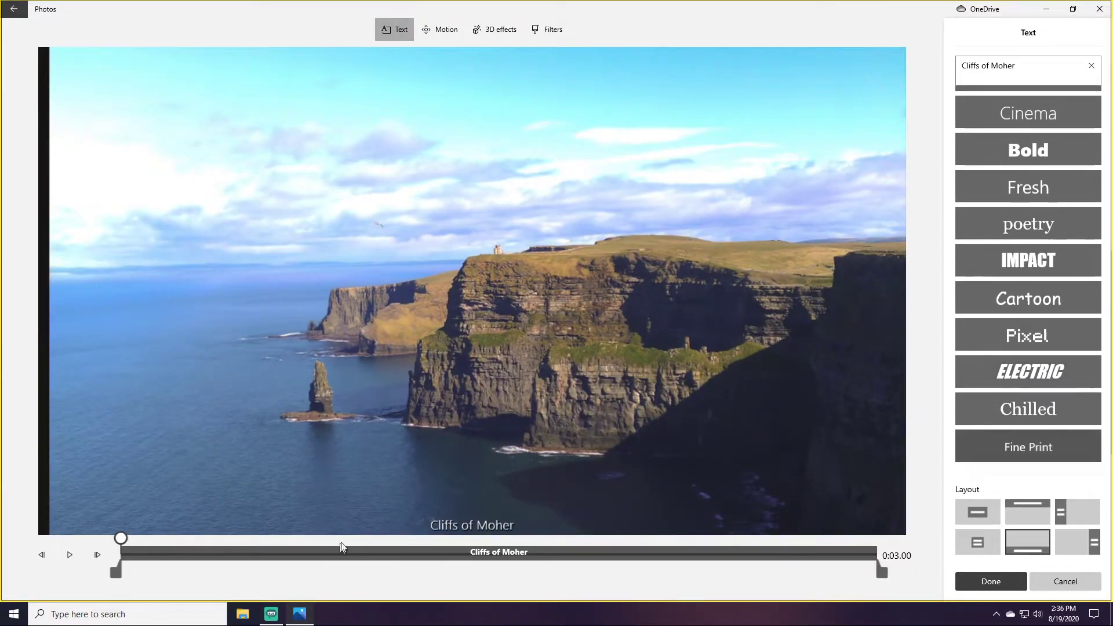
- Try the poetry style, return the "Cliffs of Moher" text to Joy with the left-side layout, and preview it from the start
{"action": "left_click", "coordinate": [1004, 215]}
{"action": "scroll", "coordinate": [1001, 238], "scroll_direction": "up", "scroll_amount": 5}
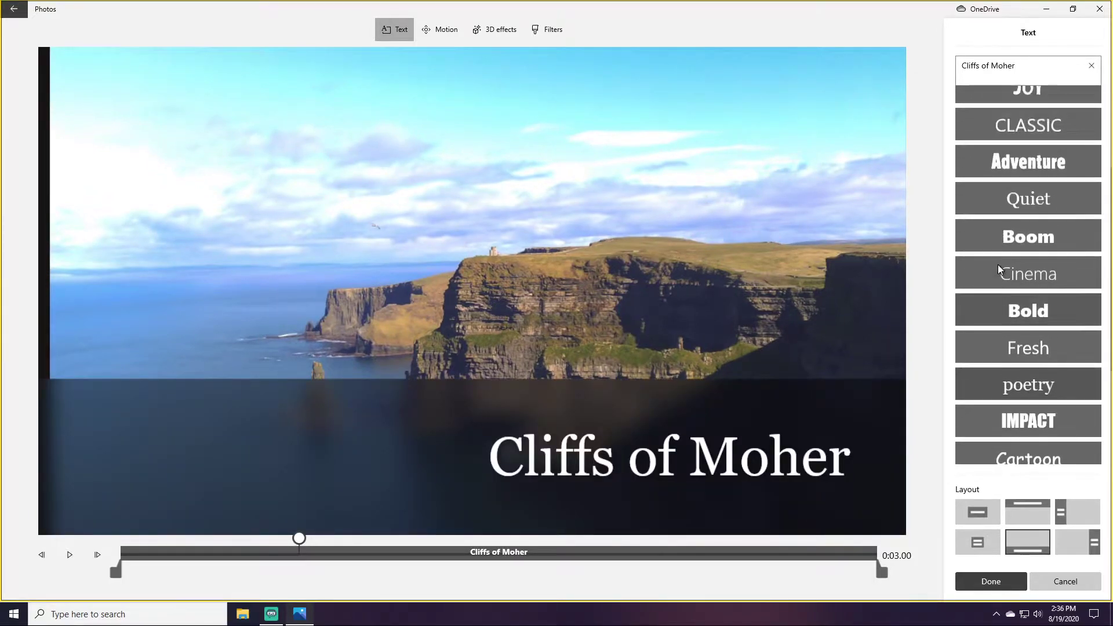
{"action": "left_click", "coordinate": [1018, 213]}
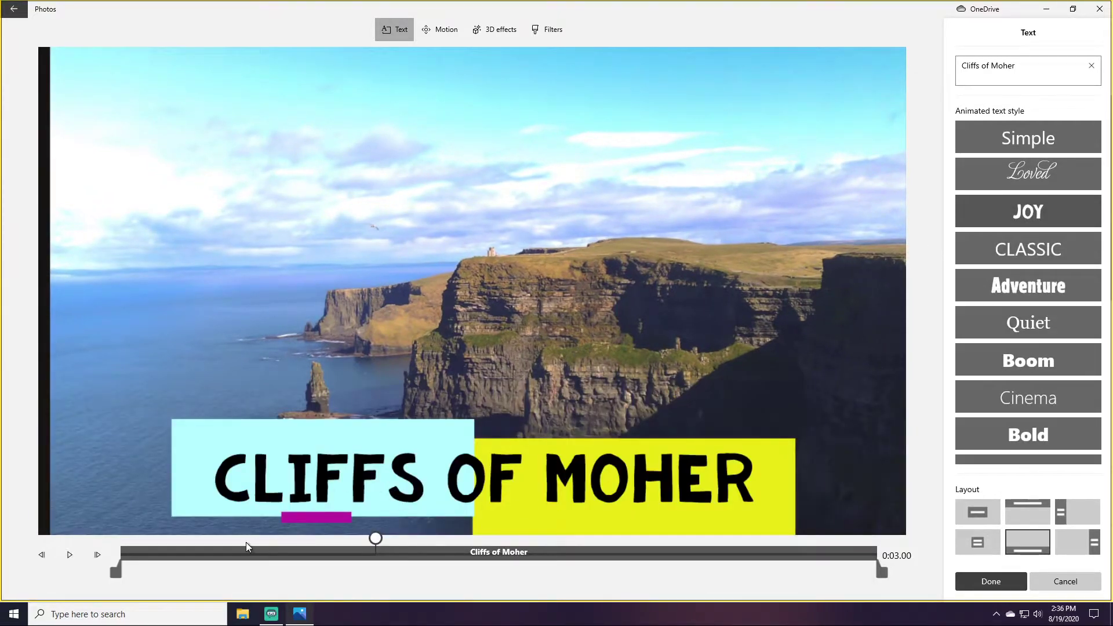
{"action": "left_click", "coordinate": [979, 542]}
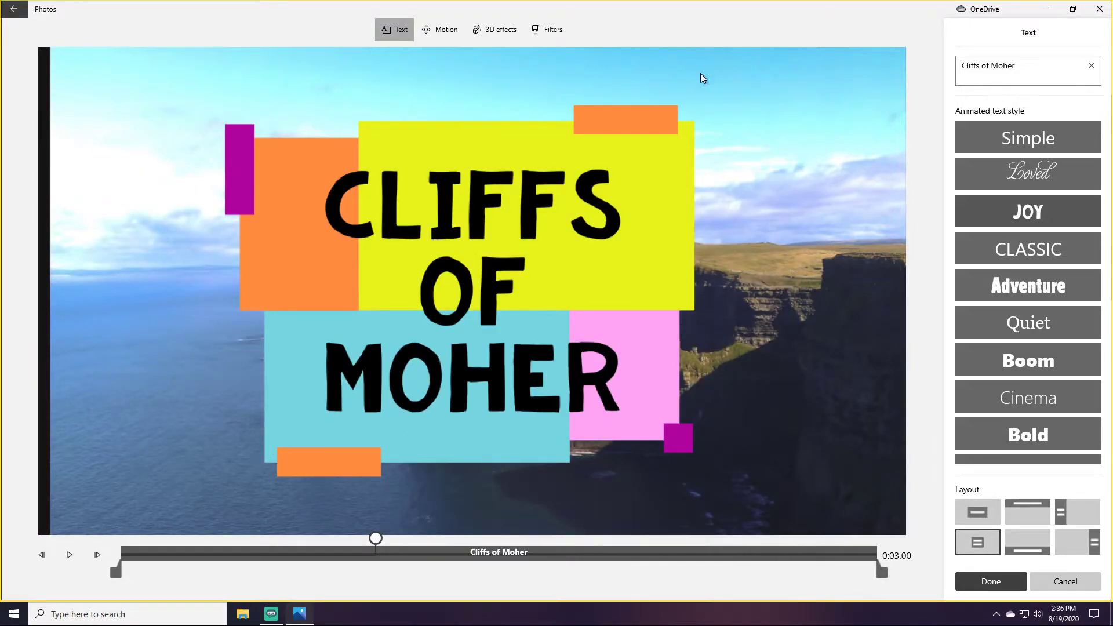
{"action": "left_click", "coordinate": [1066, 520]}
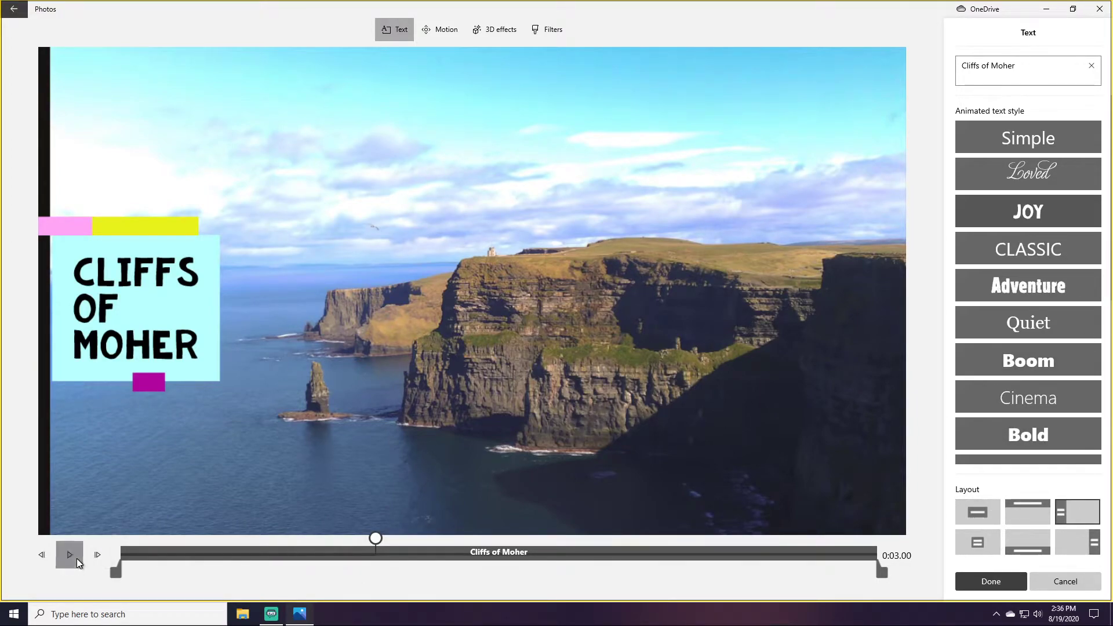
{"action": "left_click_drag", "start_coordinate": [398, 548], "coordinate": [74, 516]}
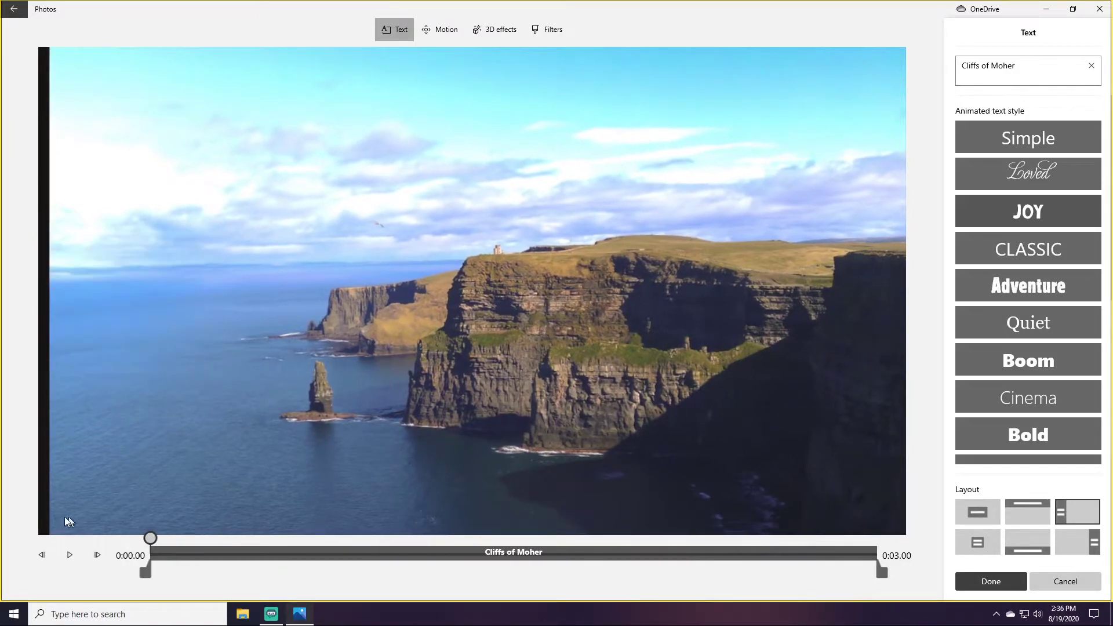
{"action": "left_click", "coordinate": [69, 550]}
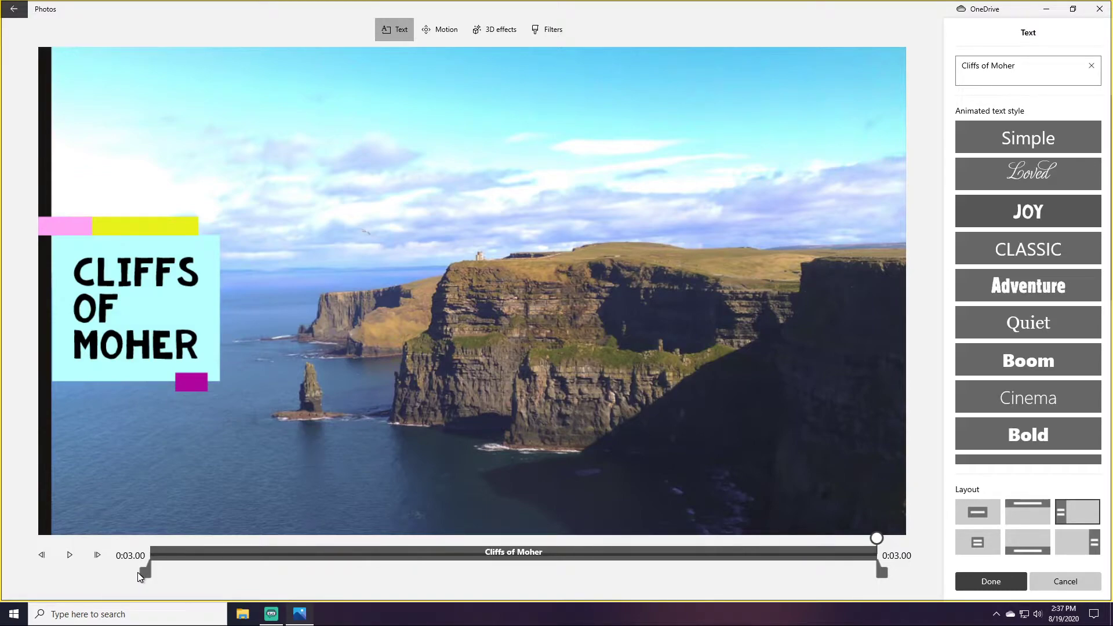
- Try delaying the "Cliffs of Moher" text until about halfway through the photo and replay it from the start
{"action": "left_click_drag", "start_coordinate": [152, 573], "coordinate": [511, 573]}
{"action": "left_click_drag", "start_coordinate": [878, 538], "coordinate": [137, 489]}
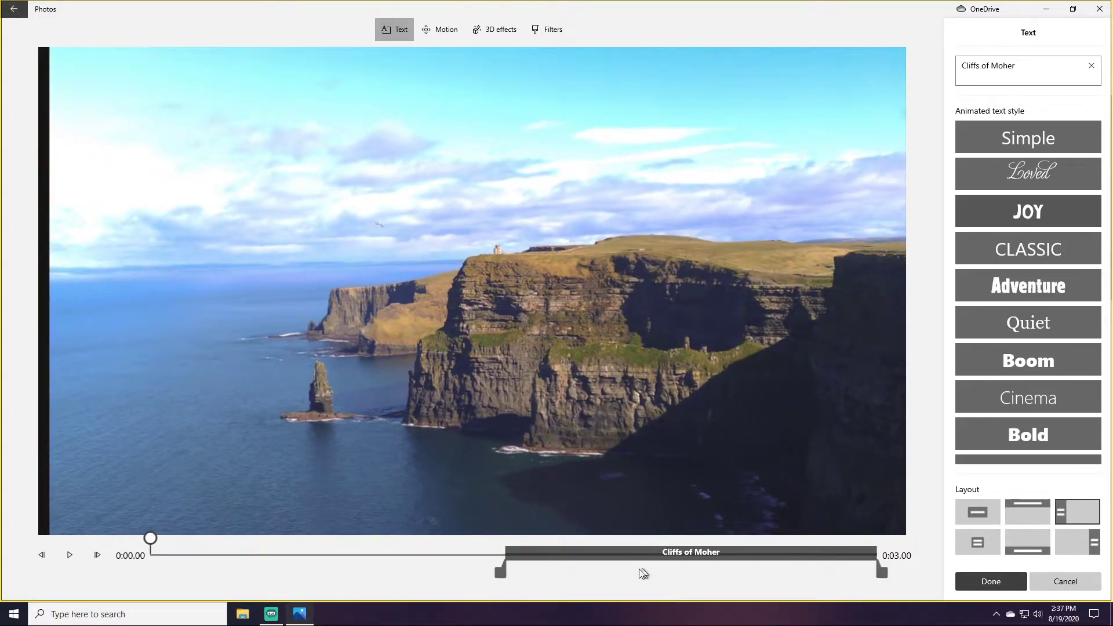
{"action": "left_click", "coordinate": [70, 555]}
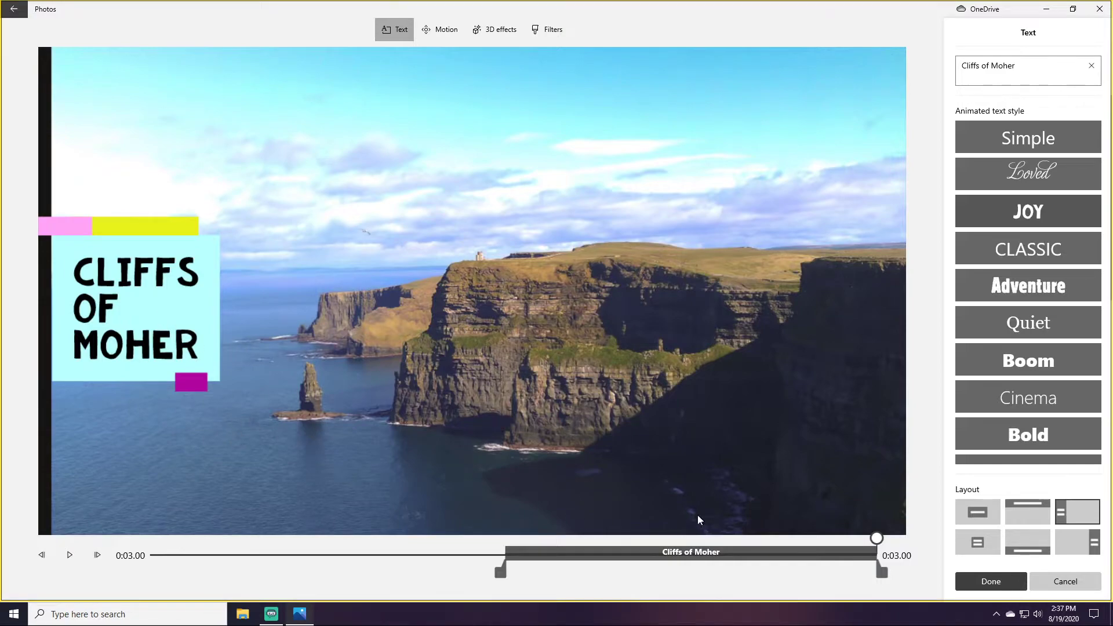
- Extend the "Cliffs of Moher" text back to the beginning of the photo and apply the text settings
{"action": "left_click_drag", "start_coordinate": [500, 574], "coordinate": [3, 544]}
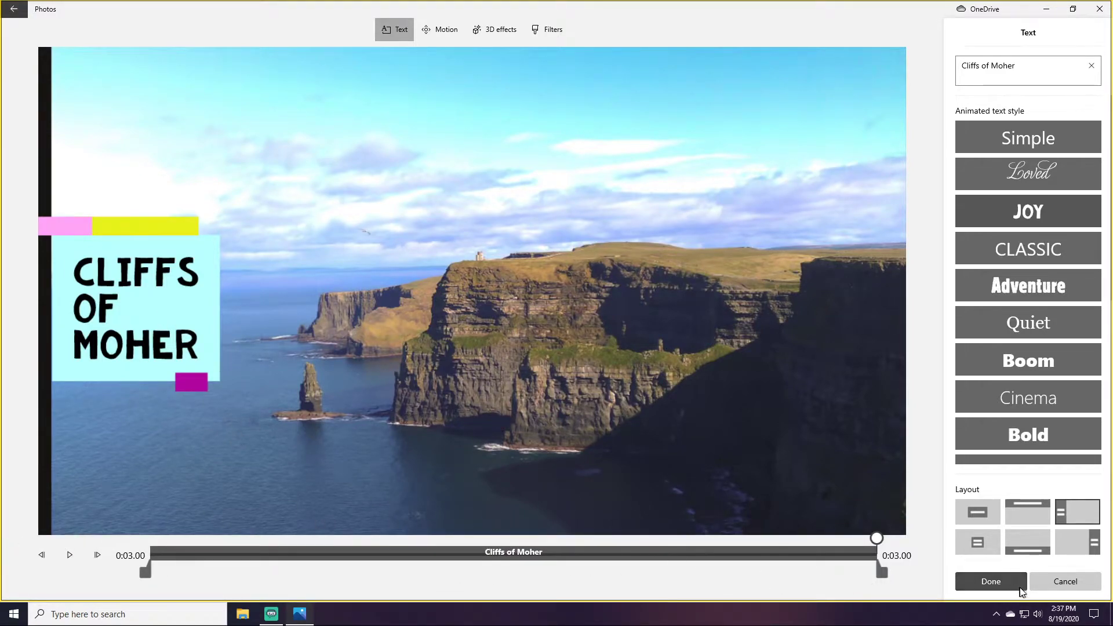
{"action": "left_click", "coordinate": [991, 582]}
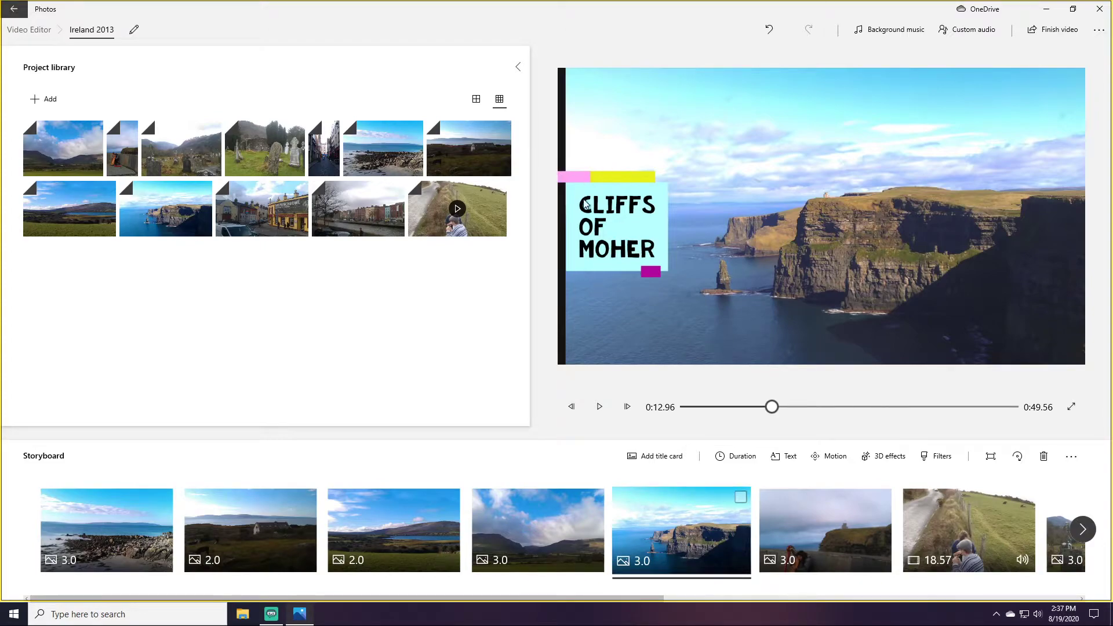
- Apply the Zoom out center motion to the 2.0-second photo of the green field and lake in the storyboard
{"action": "left_click", "coordinate": [394, 529]}
{"action": "left_click", "coordinate": [830, 456]}
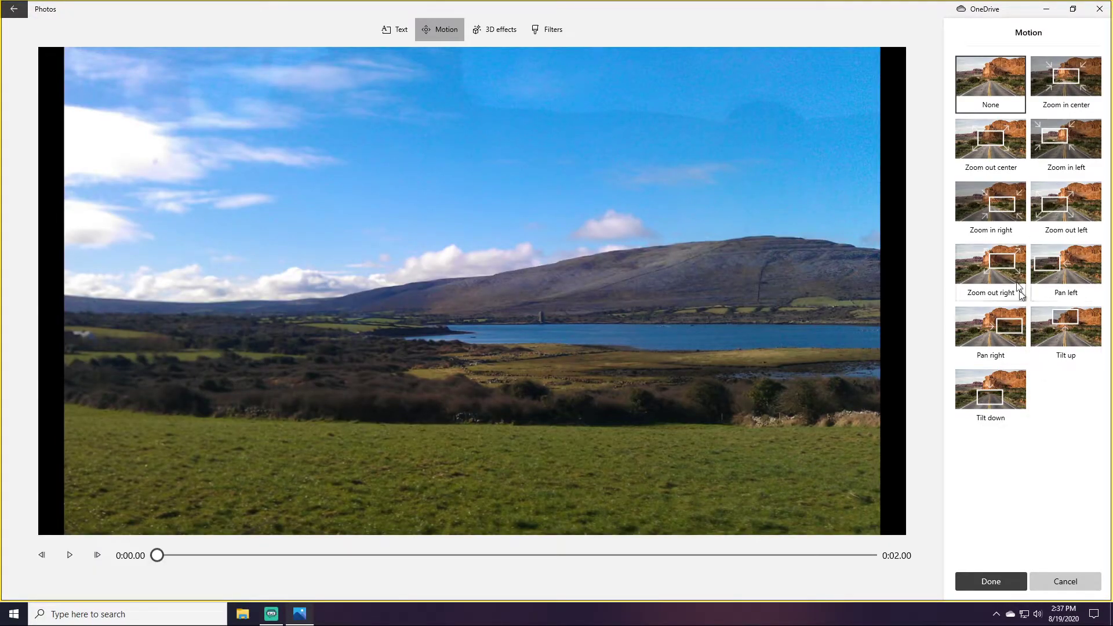
{"action": "left_click", "coordinate": [1005, 145]}
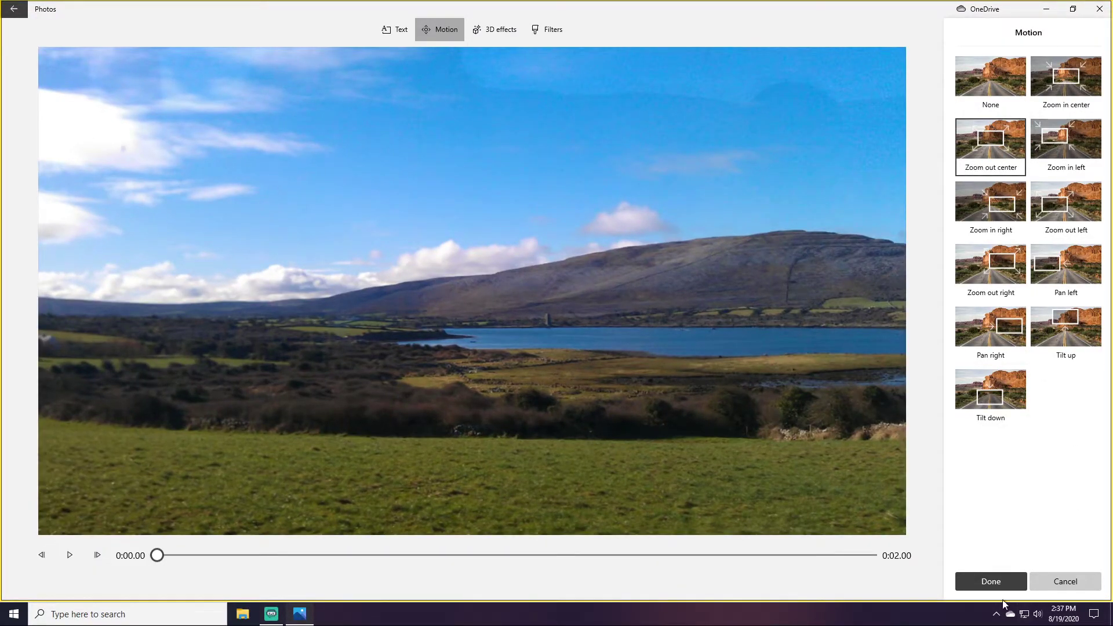
{"action": "left_click", "coordinate": [991, 581]}
- Apply the Zoom out left motion to the storyboard photo of the white house with grazing cattle
{"action": "left_click", "coordinate": [257, 536]}
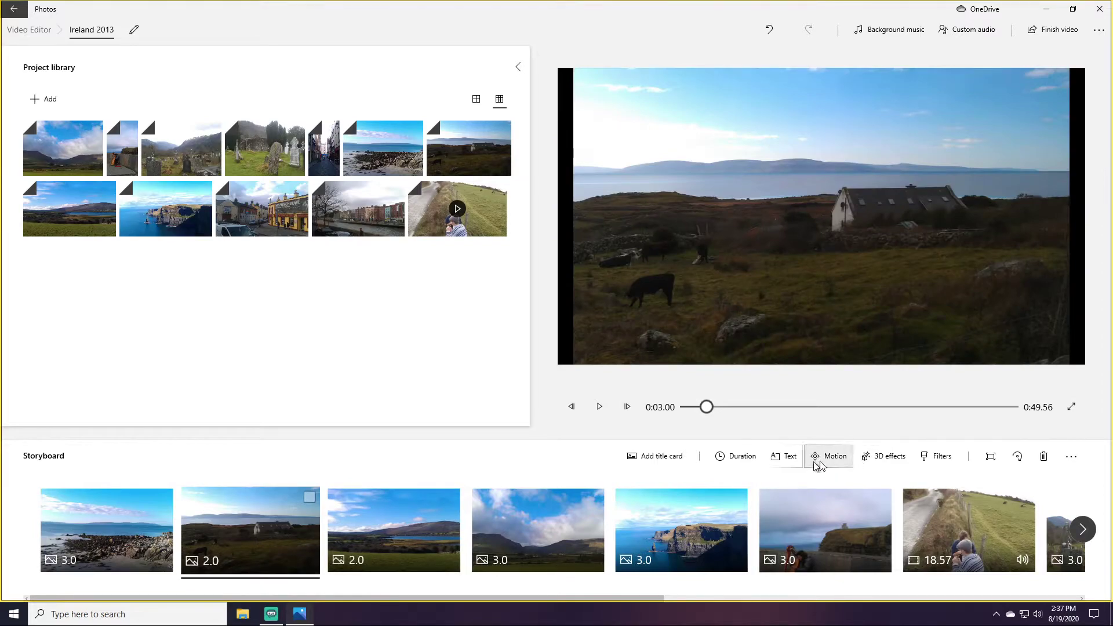
{"action": "left_click", "coordinate": [836, 461]}
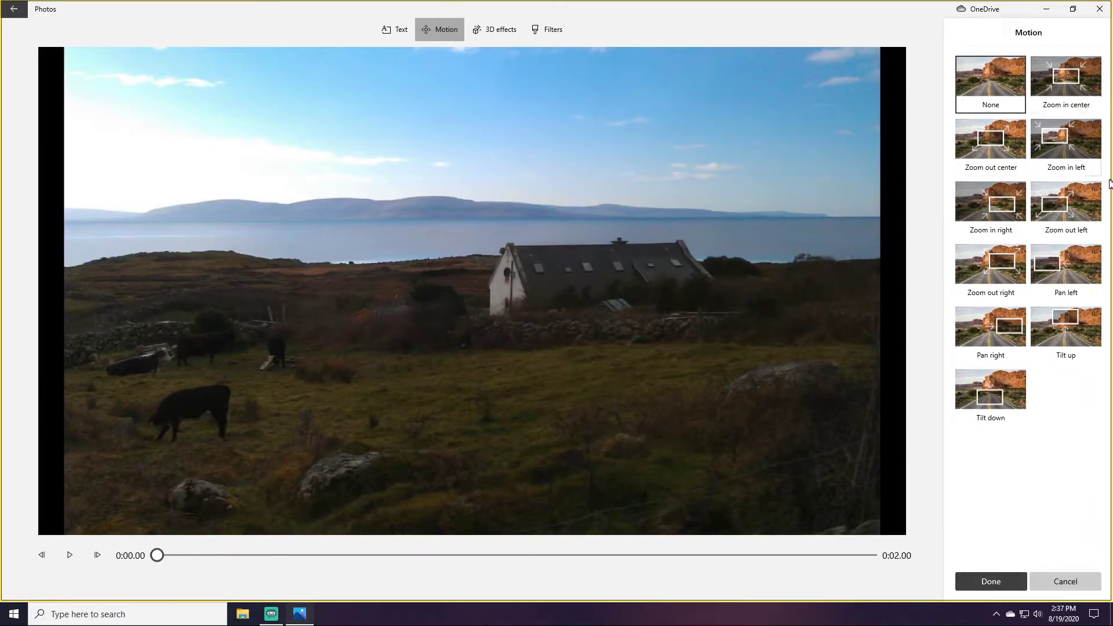
{"action": "left_click", "coordinate": [1059, 207]}
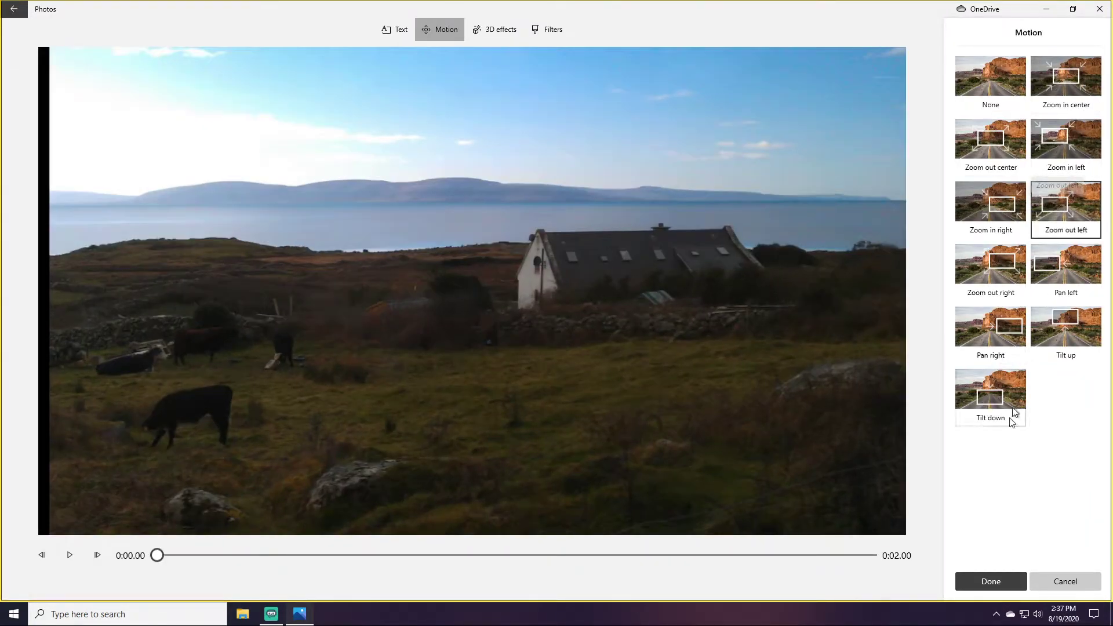
{"action": "left_click", "coordinate": [980, 582]}
- Open the motion settings for the harpist photo, try Zoom out right, and choose Zoom in center
{"action": "left_click", "coordinate": [837, 534]}
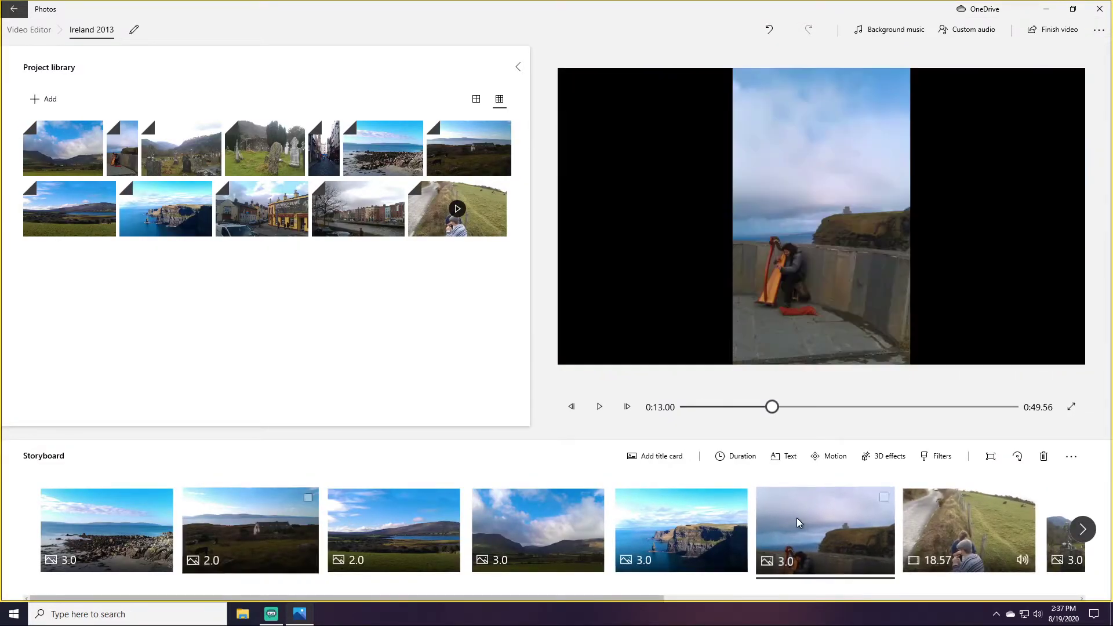
{"action": "left_click", "coordinate": [827, 459]}
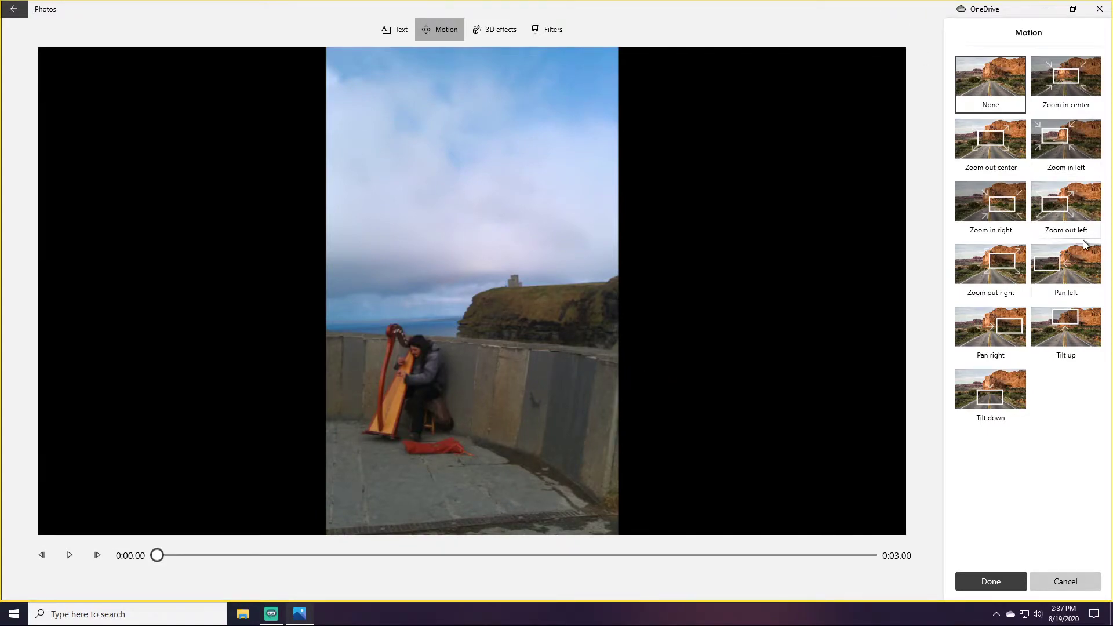
{"action": "left_click", "coordinate": [996, 255]}
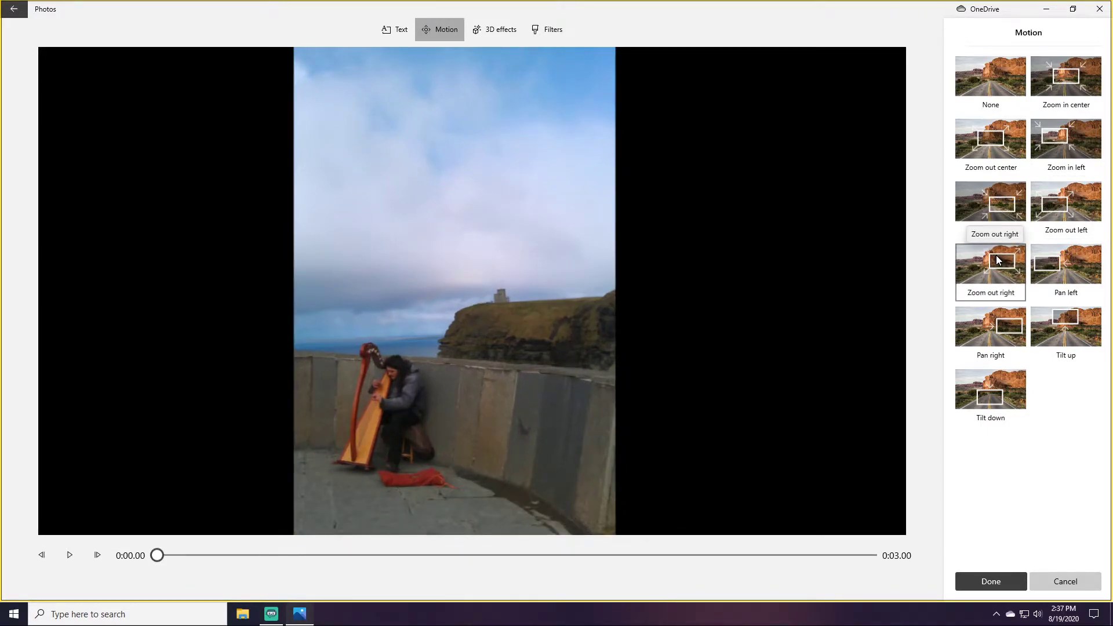
{"action": "left_click", "coordinate": [1055, 67]}
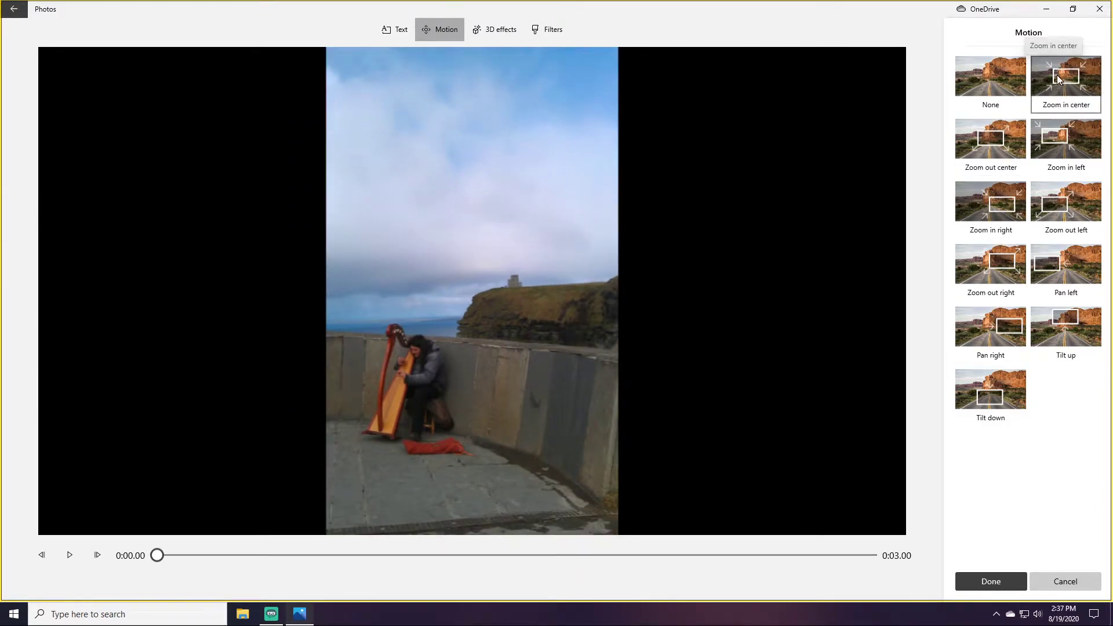
- Add the Lightning bolt 3D effect to the harpist photo, shrink it, and place it in the sky above the cliff
{"action": "left_click", "coordinate": [406, 36]}
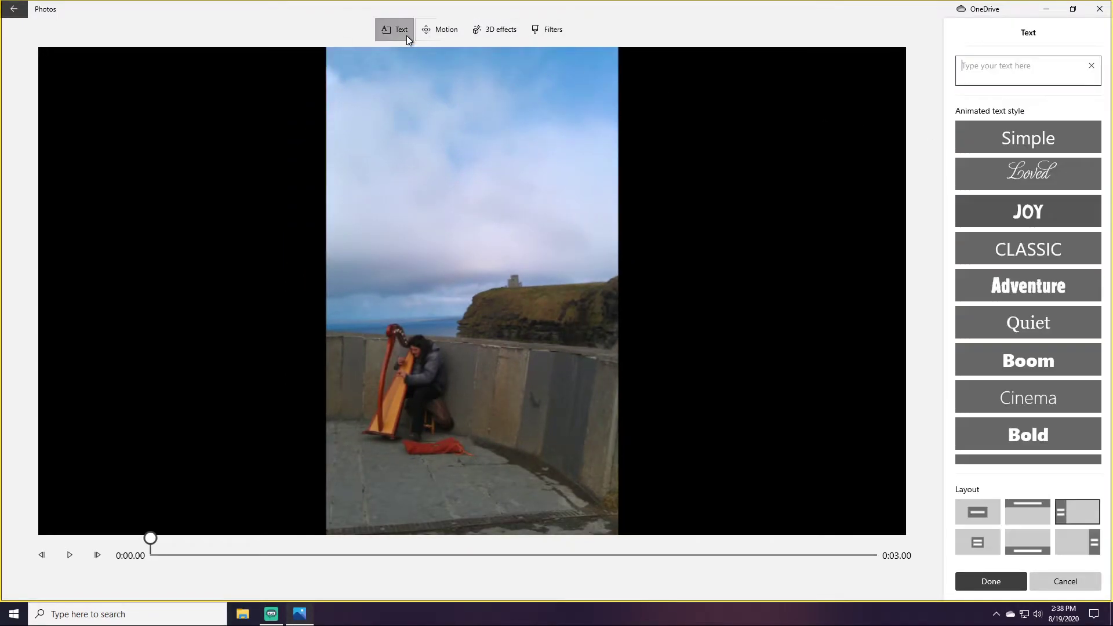
{"action": "left_click", "coordinate": [550, 33]}
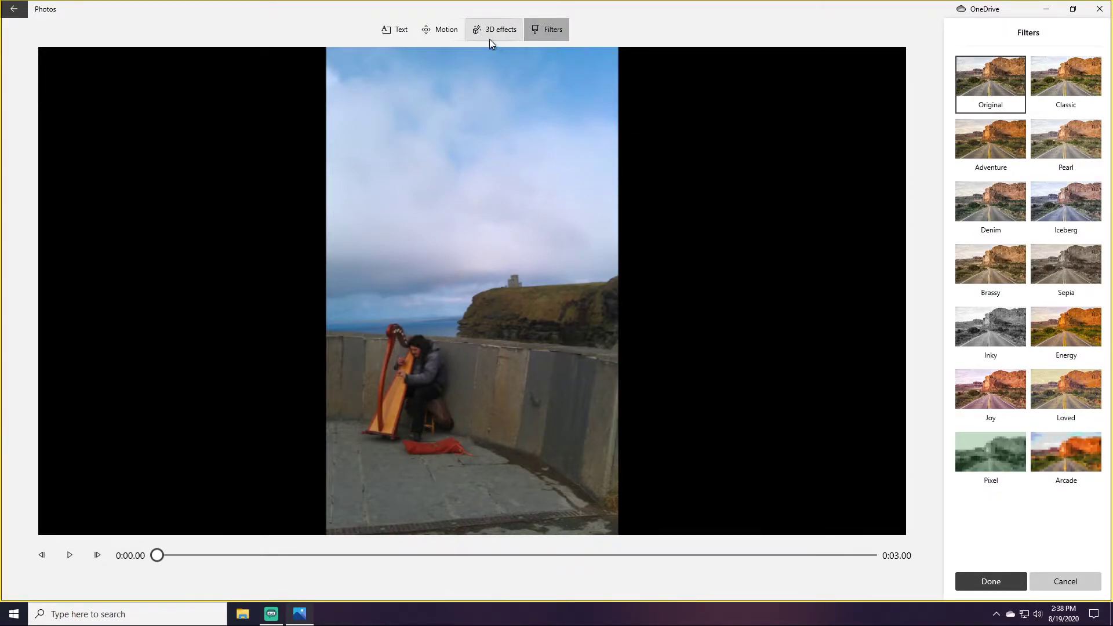
{"action": "left_click", "coordinate": [488, 33]}
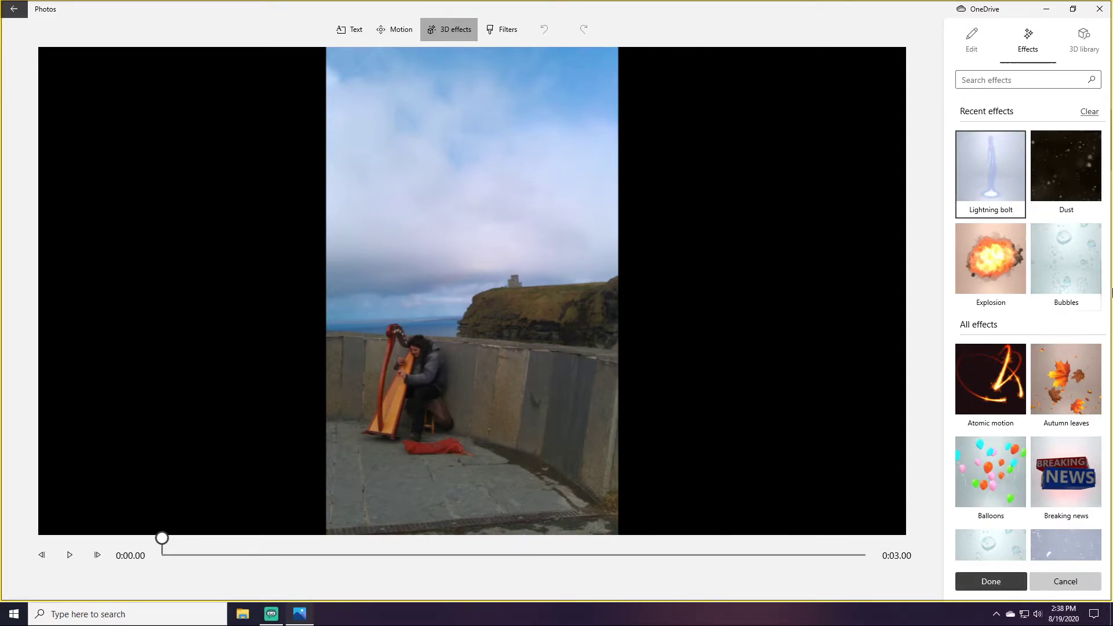
{"action": "left_click_drag", "start_coordinate": [998, 165], "coordinate": [555, 230]}
{"action": "left_click_drag", "start_coordinate": [523, 271], "coordinate": [543, 299]}
{"action": "left_click_drag", "start_coordinate": [587, 97], "coordinate": [534, 298]}
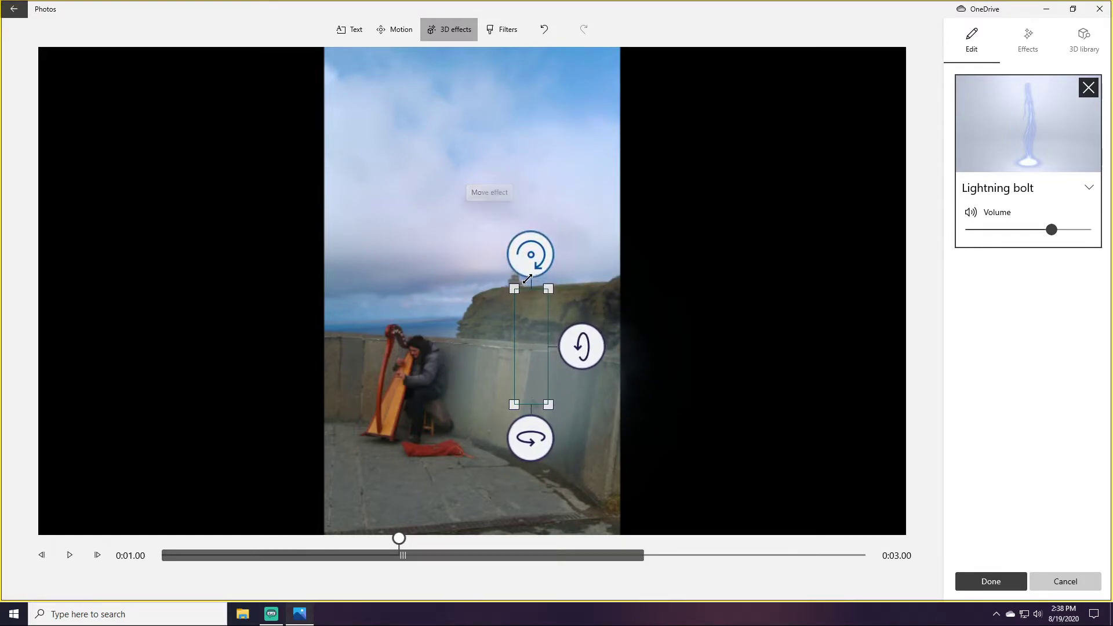
{"action": "left_click_drag", "start_coordinate": [530, 336], "coordinate": [565, 220]}
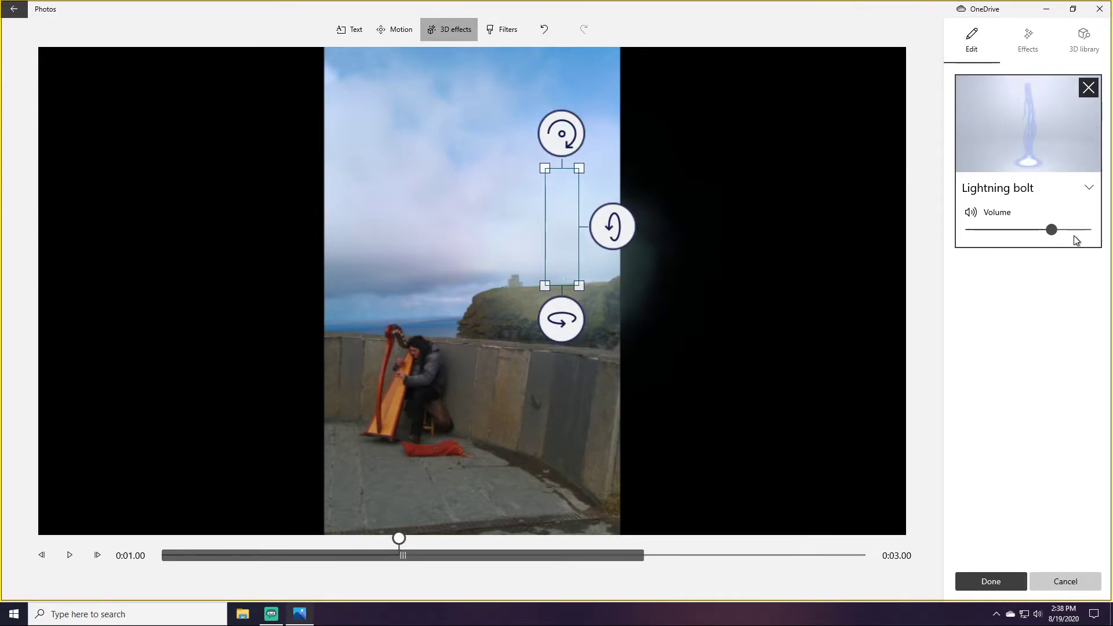
- Lower the Lightning bolt effect's volume to about the middle of its range
{"action": "left_click_drag", "start_coordinate": [1051, 230], "coordinate": [1004, 239]}
{"action": "left_click", "coordinate": [1013, 228]}
{"action": "left_click", "coordinate": [1021, 236]}
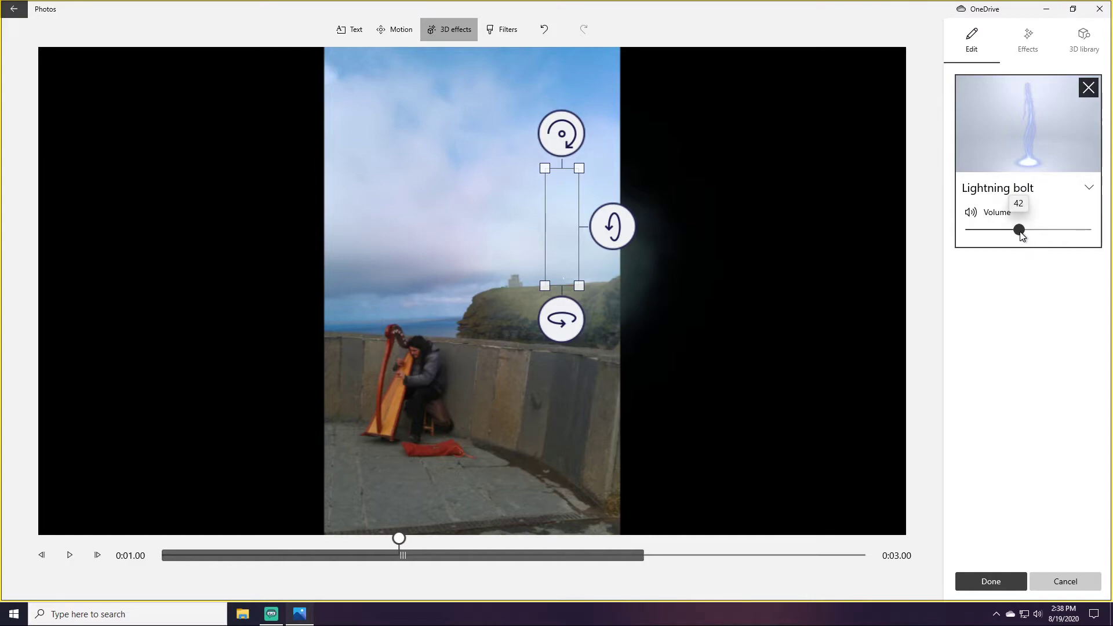
{"action": "mouse_move", "coordinate": [1022, 236]}
{"action": "left_mouse_down"}
{"action": "mouse_move", "coordinate": [1041, 232]}
{"action": "mouse_move", "coordinate": [1019, 232]}
{"action": "mouse_move", "coordinate": [1030, 232]}
{"action": "left_mouse_up"}
- Shift the Lightning bolt effect later so it starts about a fifth of the way into the harpist photo
{"action": "left_click_drag", "start_coordinate": [616, 558], "coordinate": [535, 546]}
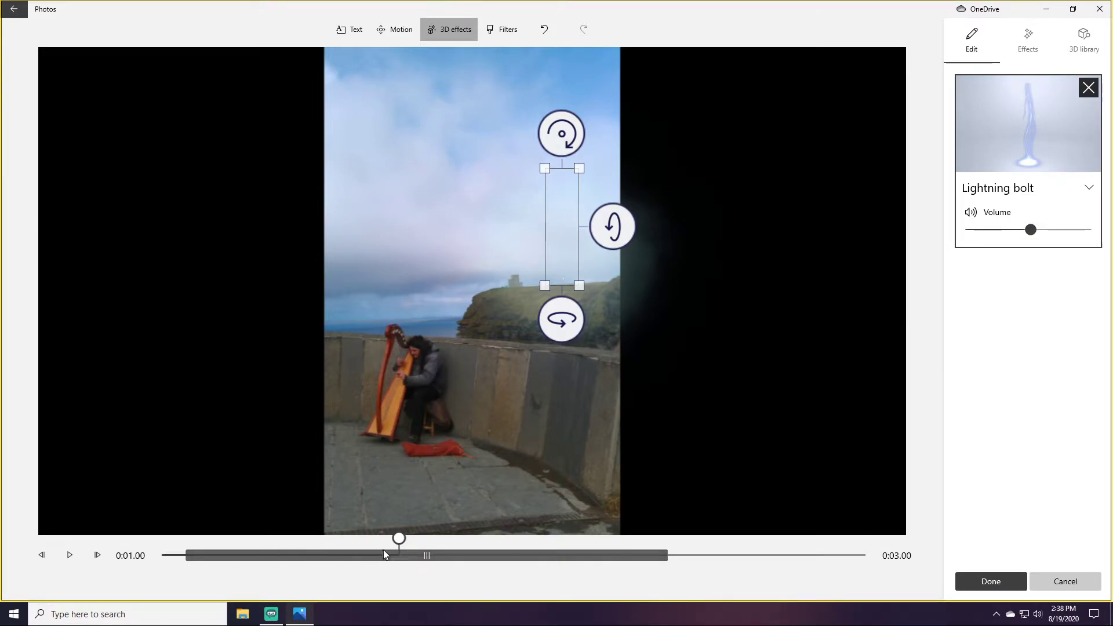
{"action": "left_click_drag", "start_coordinate": [619, 558], "coordinate": [745, 574]}
{"action": "left_click_drag", "start_coordinate": [399, 538], "coordinate": [184, 536]}
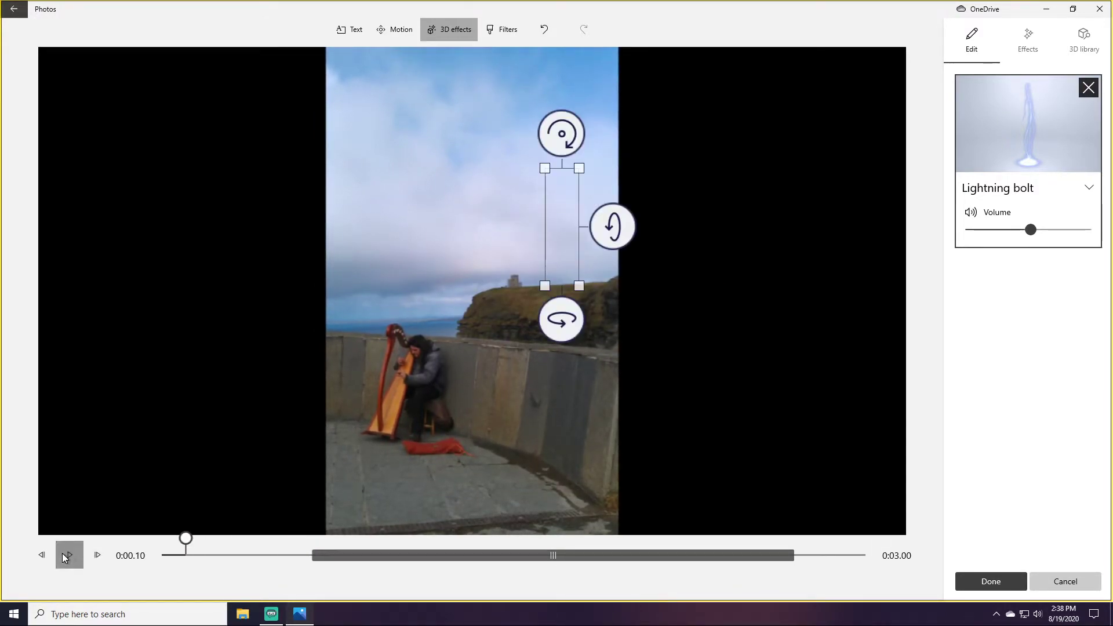
- Play the harpist photo with its 3D effect and reduce the Lightning bolt's volume to about a quarter
{"action": "left_click", "coordinate": [70, 555]}
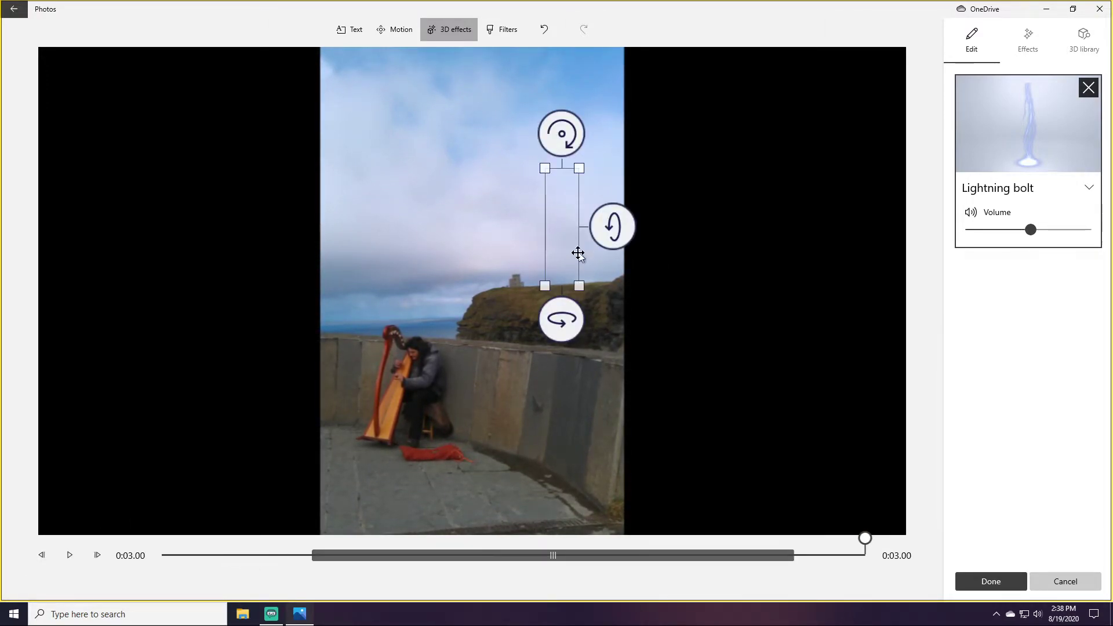
{"action": "left_click", "coordinate": [68, 552]}
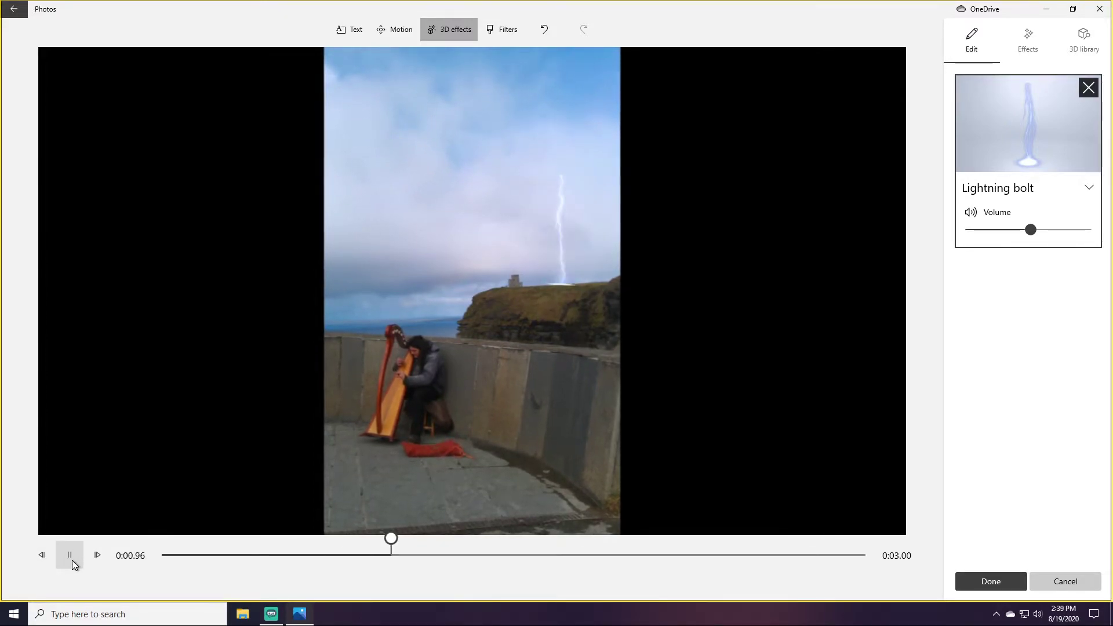
{"action": "left_click_drag", "start_coordinate": [1030, 229], "coordinate": [998, 230]}
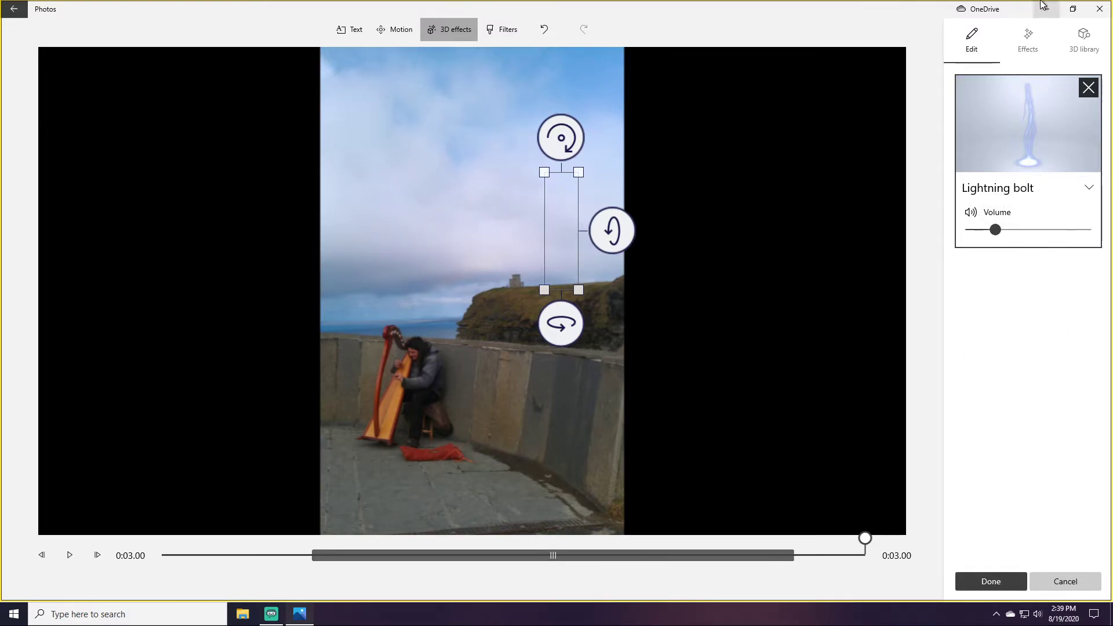
- Browse the full list of available 3D effects for the harpist photo
{"action": "left_click", "coordinate": [1031, 32]}
{"action": "scroll", "coordinate": [1076, 368], "scroll_direction": "down", "scroll_amount": 6}
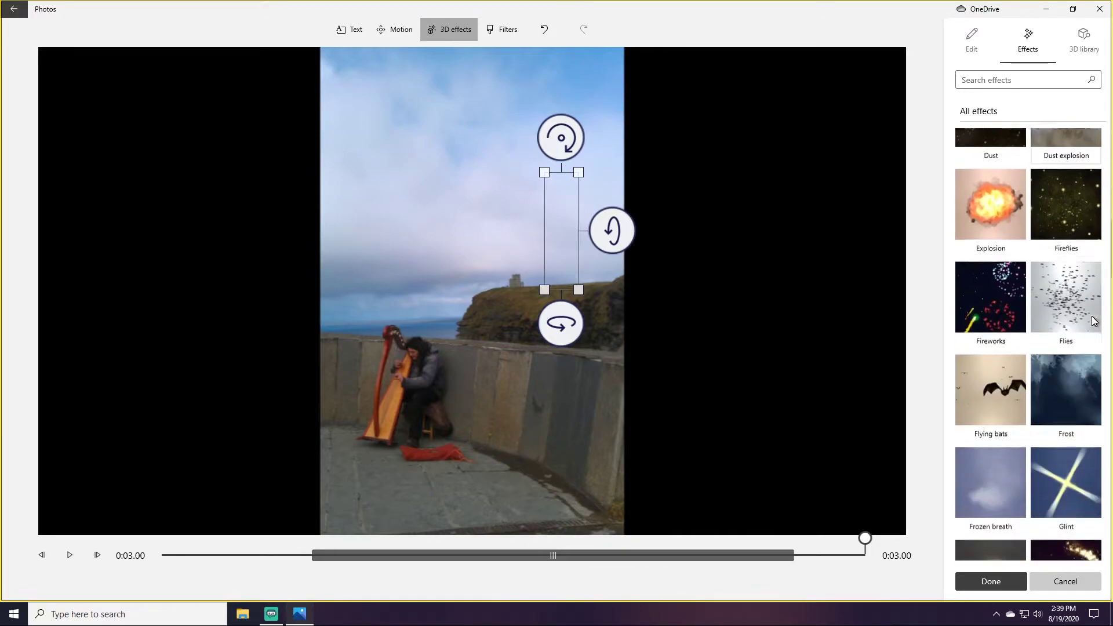
{"action": "scroll", "coordinate": [1086, 361], "scroll_direction": "down", "scroll_amount": 8}
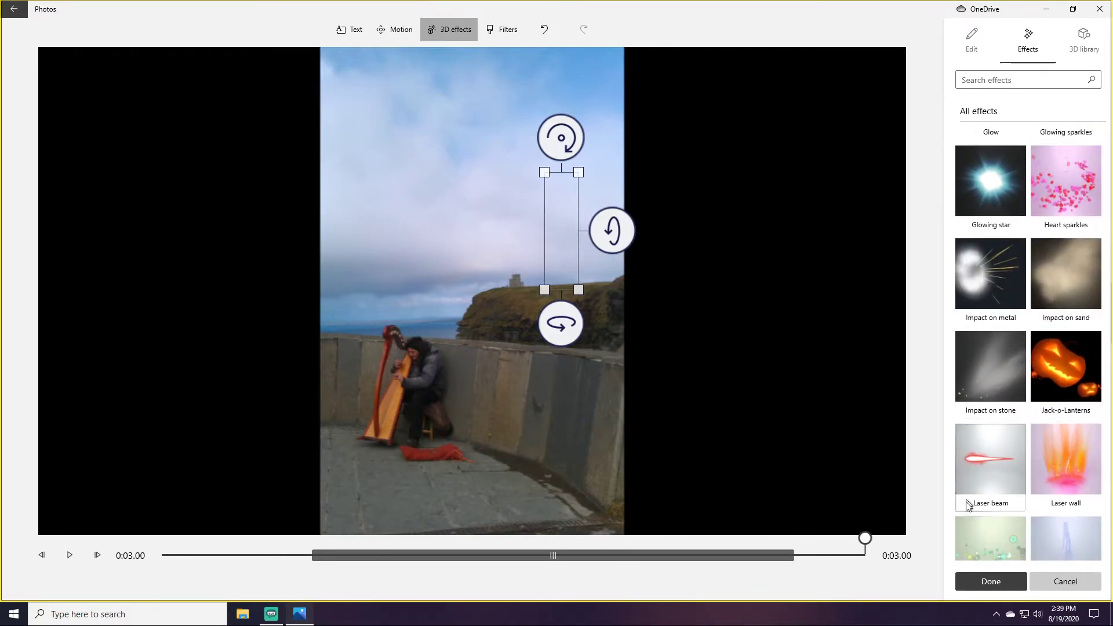
{"action": "scroll", "coordinate": [978, 484], "scroll_direction": "down", "scroll_amount": 2}
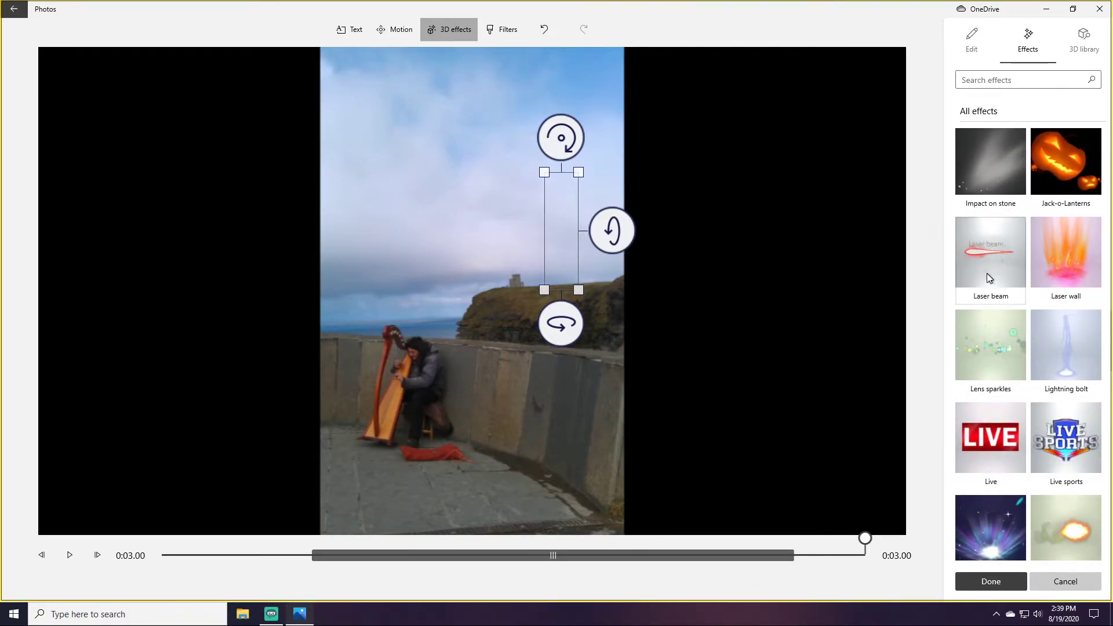
{"action": "scroll", "coordinate": [987, 270], "scroll_direction": "down", "scroll_amount": 3}
{"action": "scroll", "coordinate": [997, 296], "scroll_direction": "down", "scroll_amount": 3}
{"action": "scroll", "coordinate": [1021, 272], "scroll_direction": "up", "scroll_amount": 2}
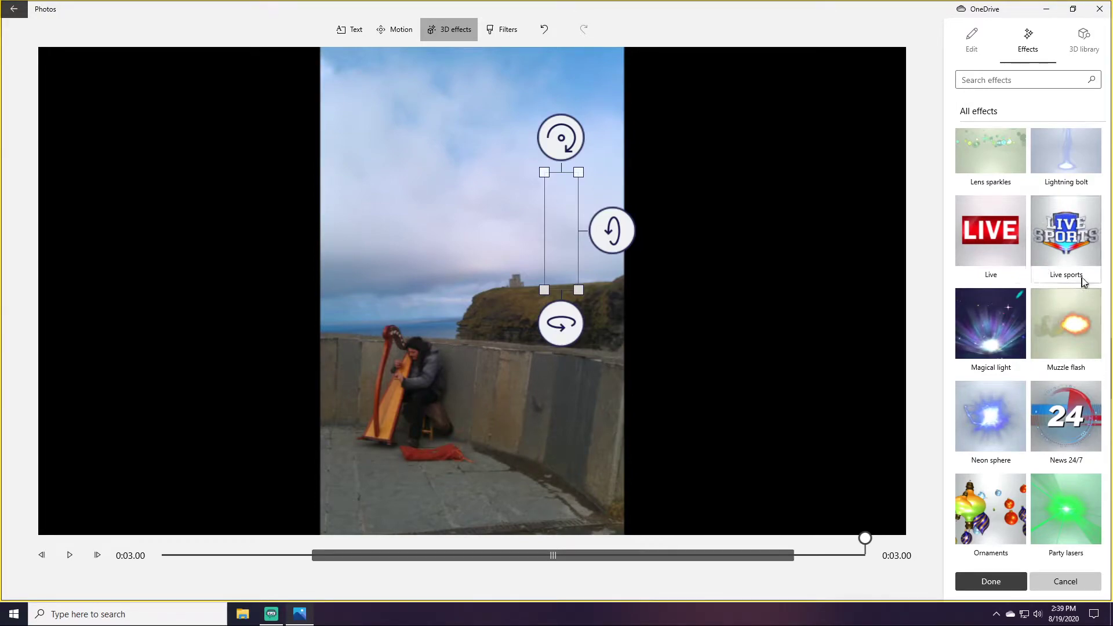
{"action": "scroll", "coordinate": [1037, 432], "scroll_direction": "down", "scroll_amount": 3}
{"action": "scroll", "coordinate": [1037, 433], "scroll_direction": "down", "scroll_amount": 10}
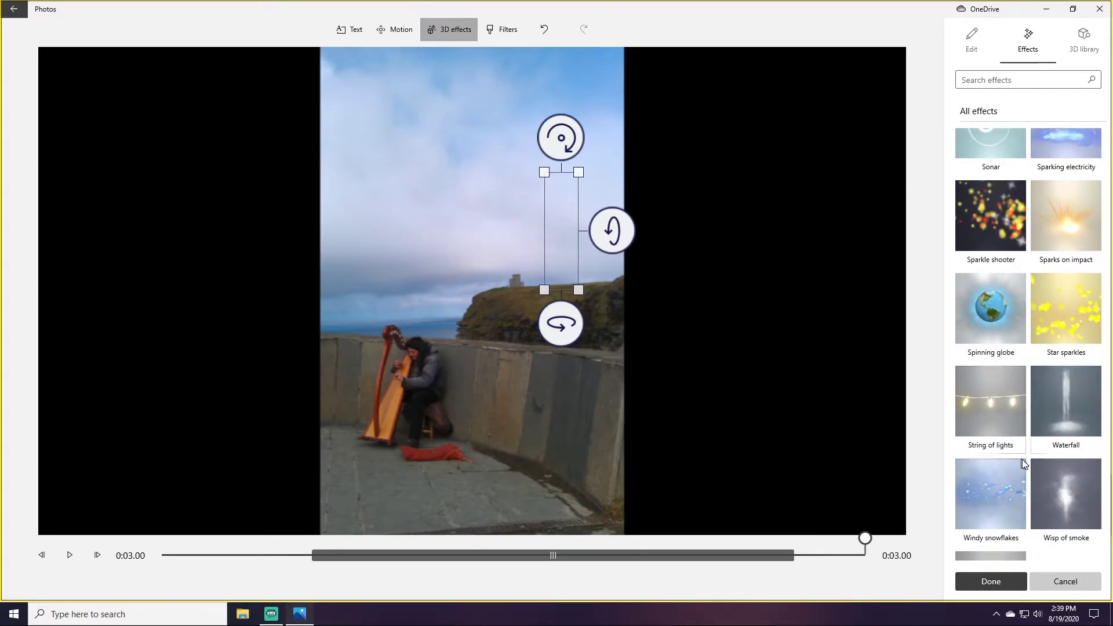
- Save the harpist photo's 3D effect and briefly play the storyboard from that photo
{"action": "scroll", "coordinate": [1024, 460], "scroll_direction": "down", "scroll_amount": 1}
{"action": "scroll", "coordinate": [1056, 264], "scroll_direction": "up", "scroll_amount": 2}
{"action": "scroll", "coordinate": [1056, 263], "scroll_direction": "up", "scroll_amount": 1}
{"action": "left_click", "coordinate": [991, 582]}
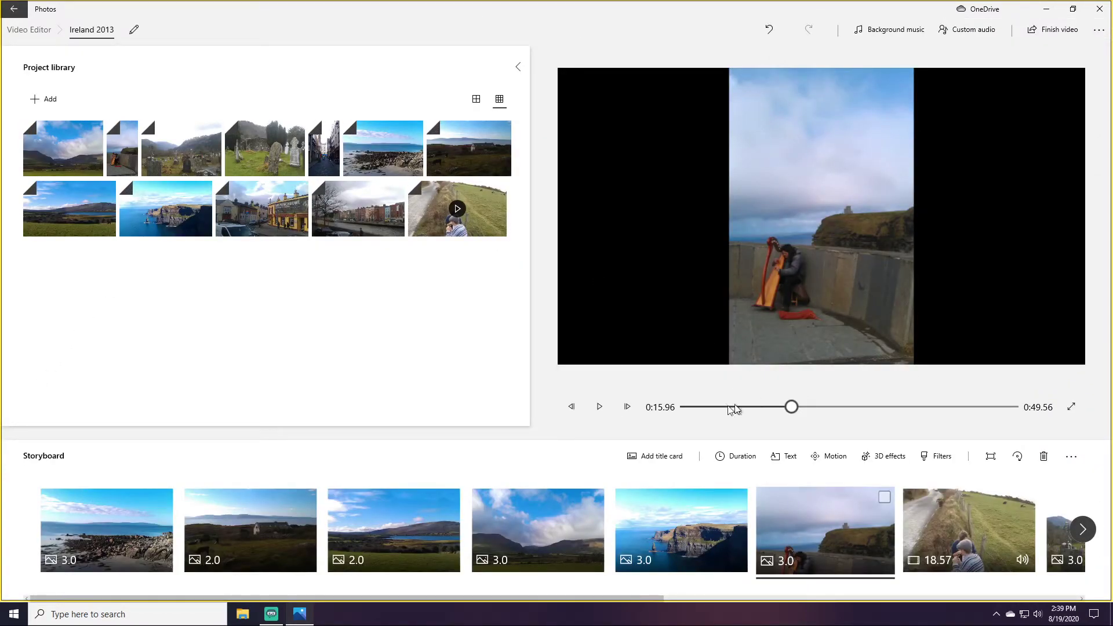
{"action": "left_click", "coordinate": [600, 407]}
{"action": "left_click", "coordinate": [599, 406]}
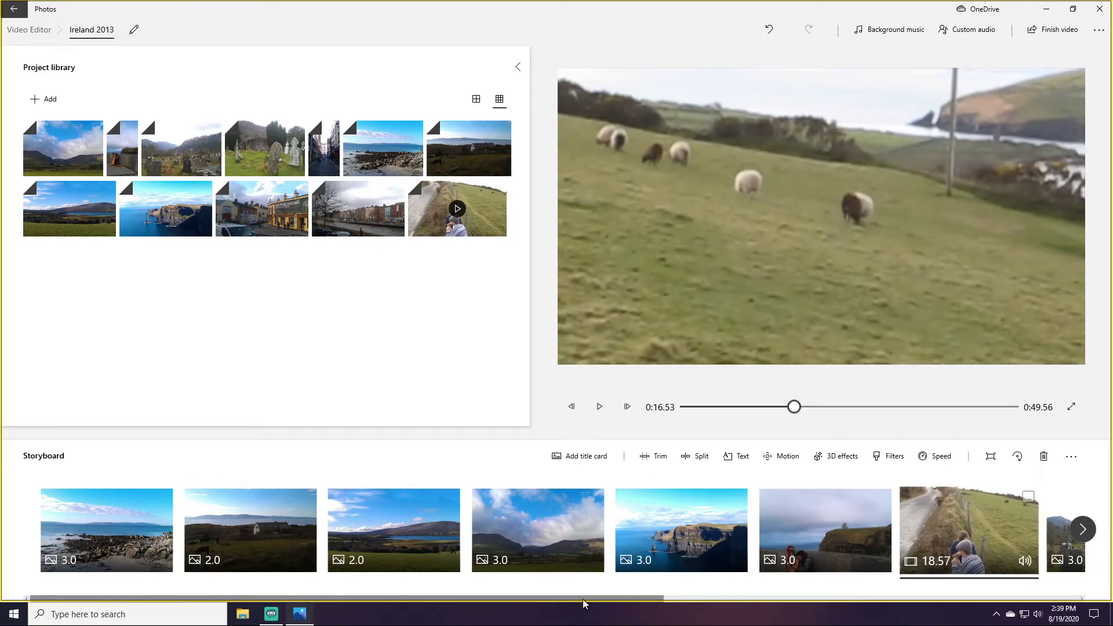
- Trim the end of the roadside video clip to a clip length of 0:07.30, playing a shorter cut first to judge it
{"action": "scroll", "coordinate": [571, 597], "scroll_direction": "down", "scroll_amount": 1}
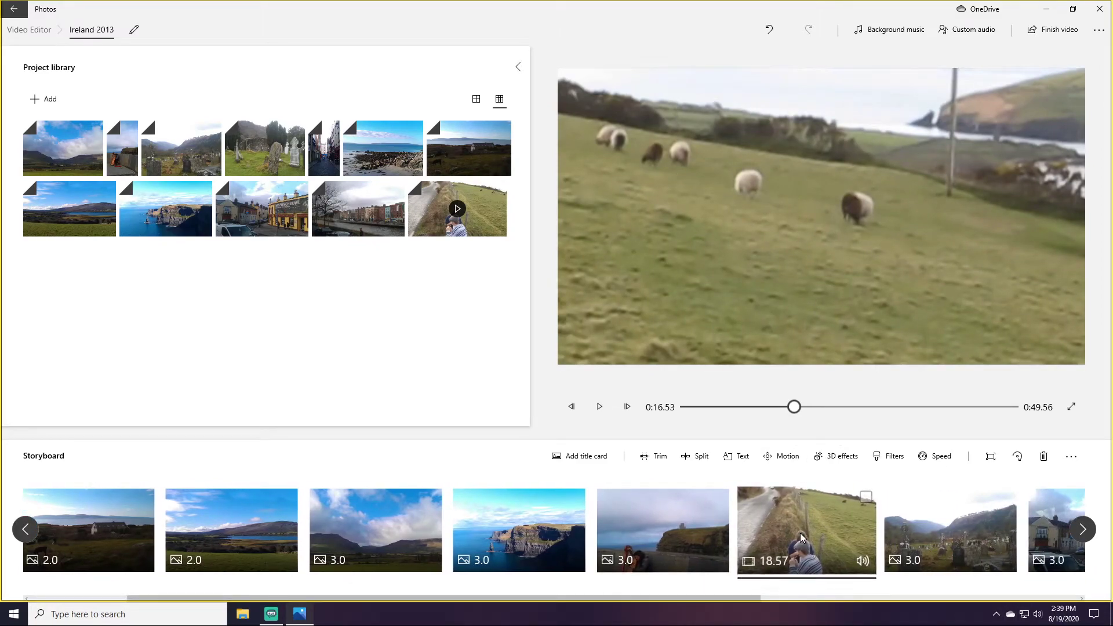
{"action": "left_click", "coordinate": [655, 456]}
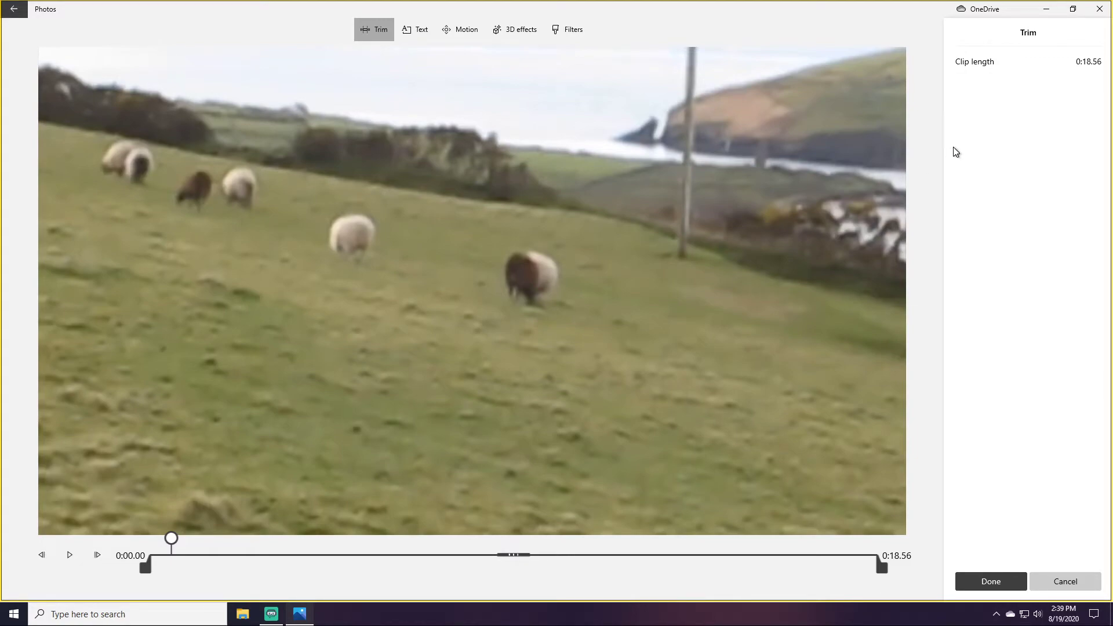
{"action": "left_click_drag", "start_coordinate": [884, 570], "coordinate": [373, 540]}
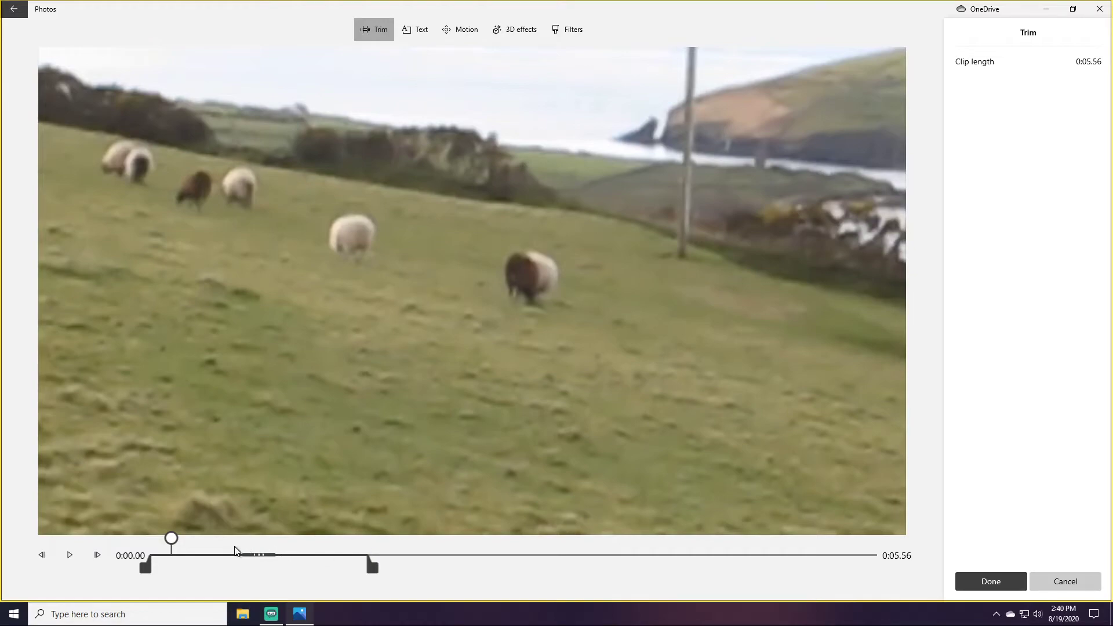
{"action": "left_click_drag", "start_coordinate": [176, 534], "coordinate": [114, 525]}
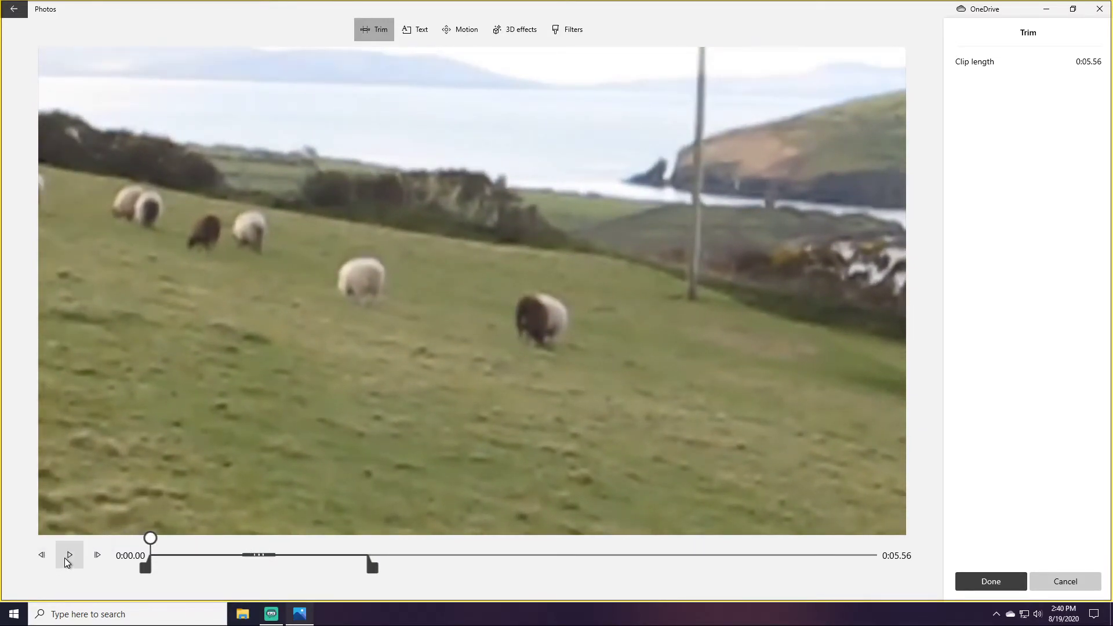
{"action": "left_click", "coordinate": [68, 557]}
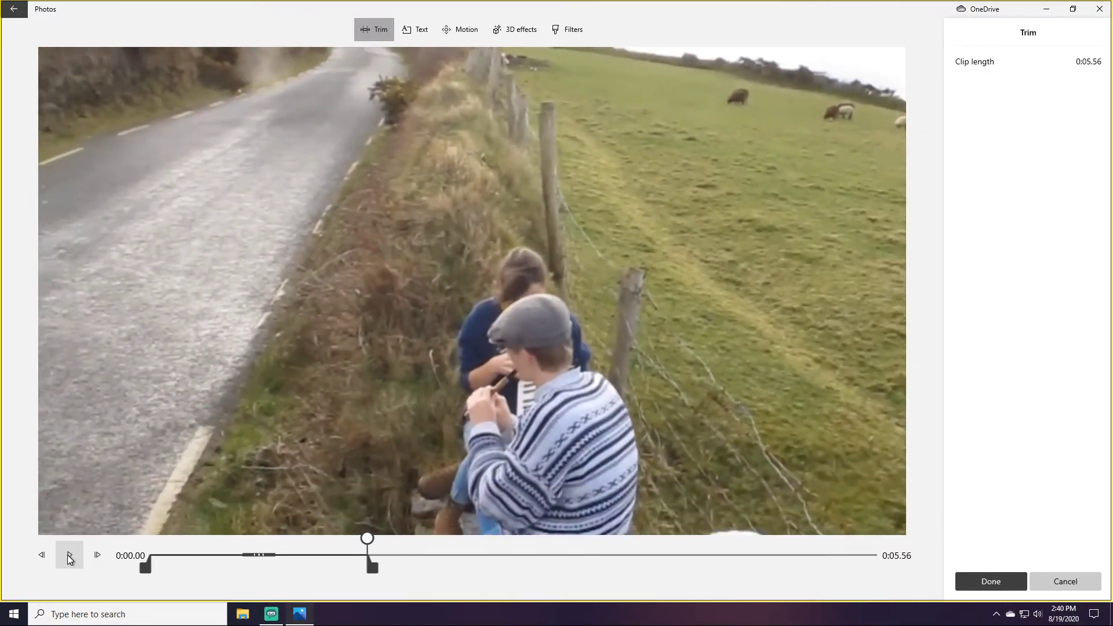
{"action": "left_click_drag", "start_coordinate": [376, 573], "coordinate": [436, 571]}
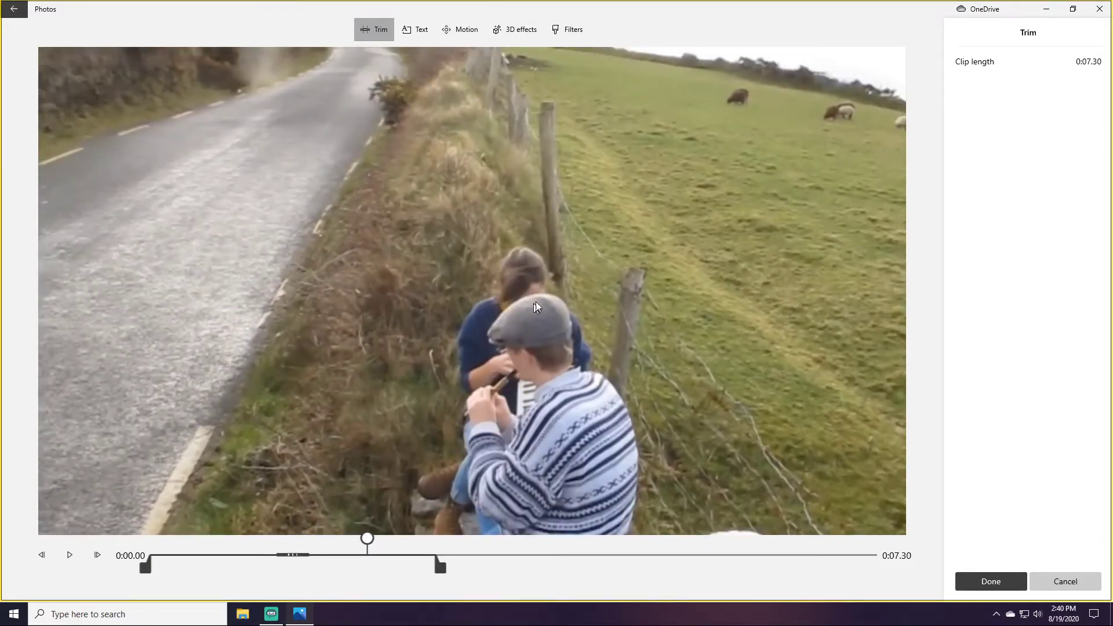
- Look through the text, motion and 3D effect options available for the roadside video clip
{"action": "left_click", "coordinate": [422, 29]}
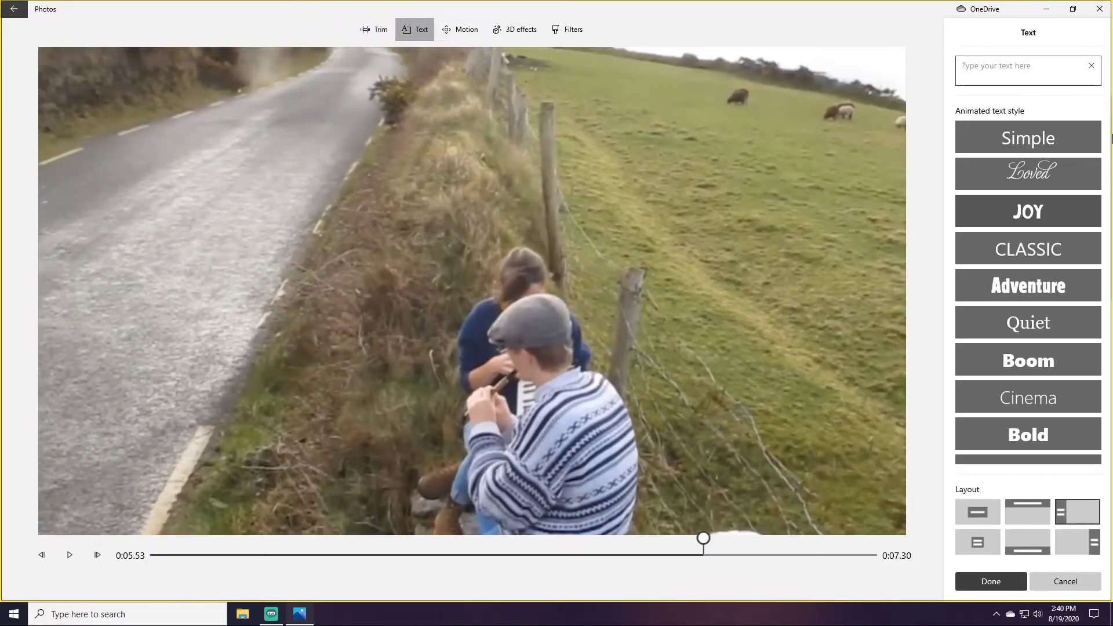
{"action": "left_click", "coordinate": [464, 28]}
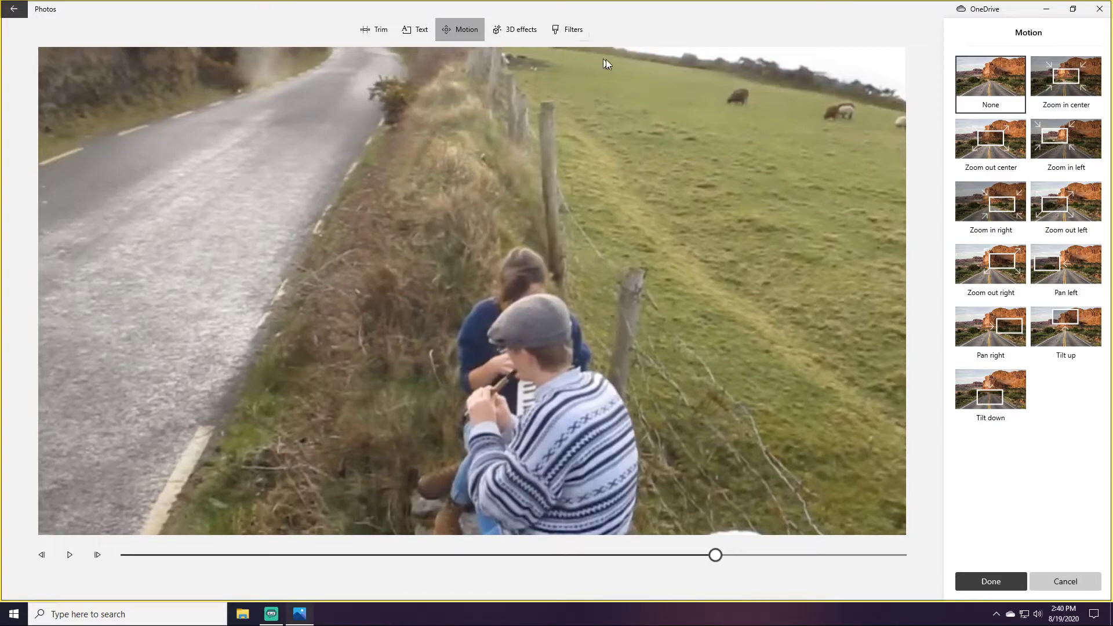
{"action": "left_click", "coordinate": [513, 35]}
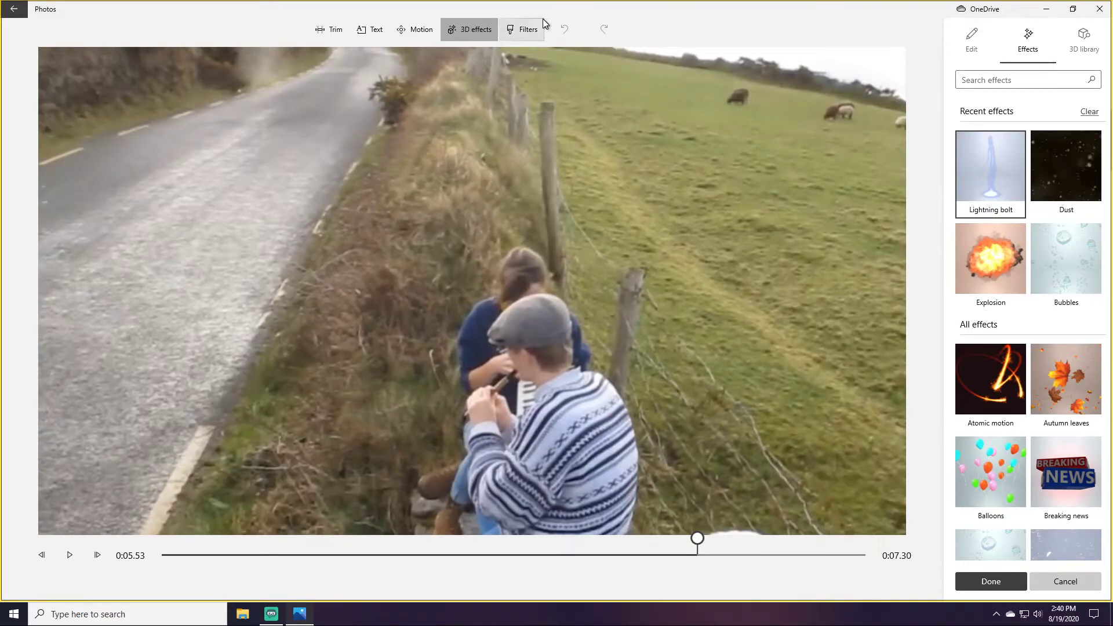
- Try the Inky, Sepia and Brassy filters on the video clip, restore the Original look and save the clip's edits
{"action": "left_click", "coordinate": [527, 29]}
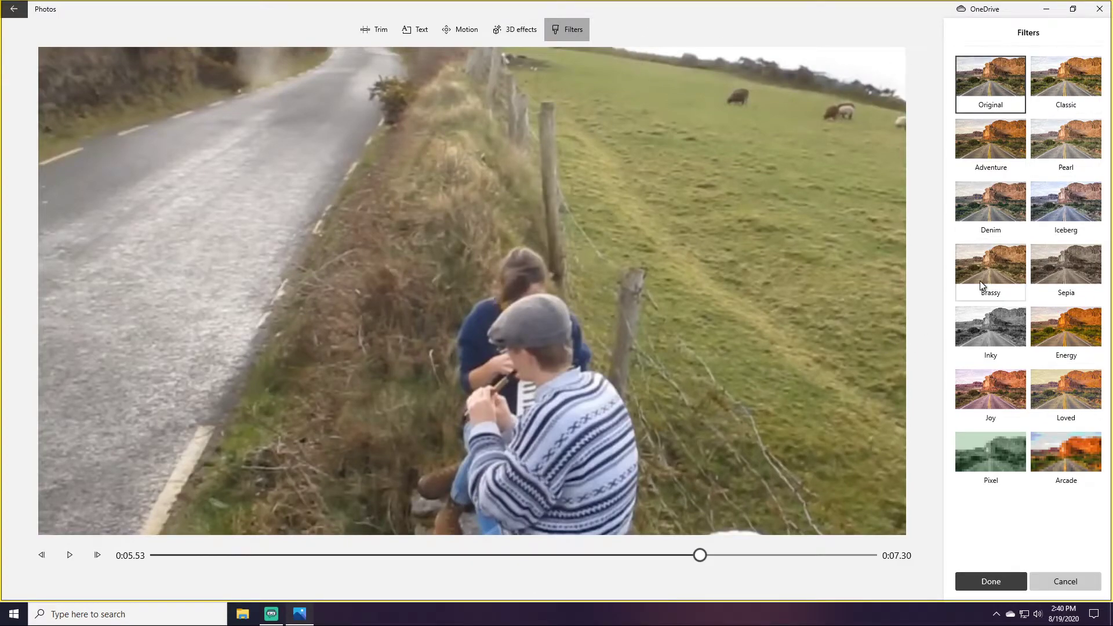
{"action": "left_click", "coordinate": [978, 310]}
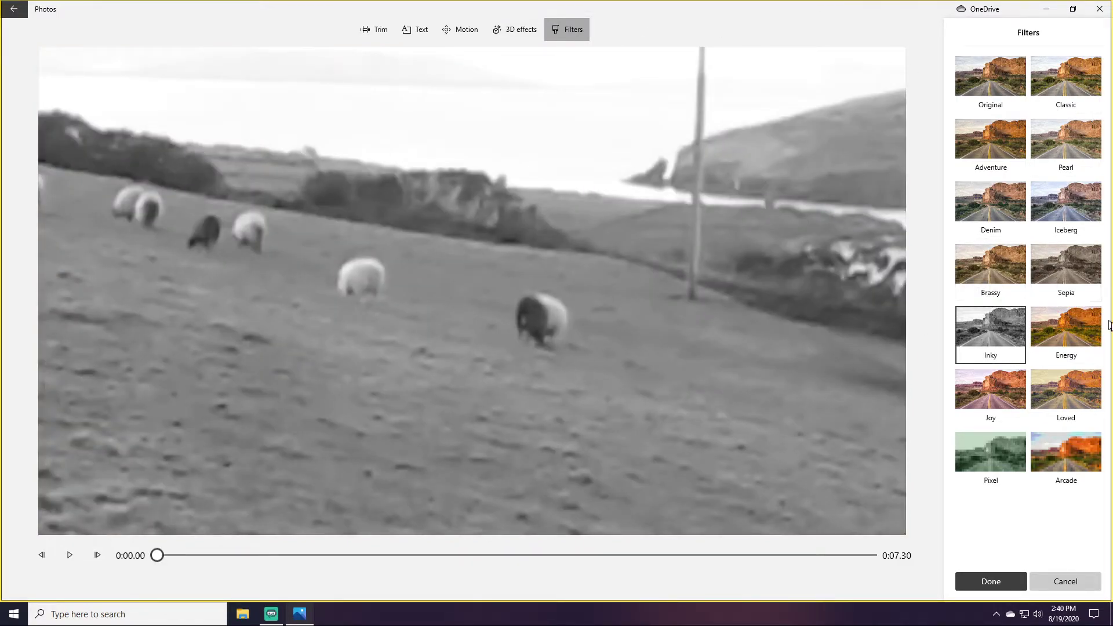
{"action": "left_click", "coordinate": [1063, 266]}
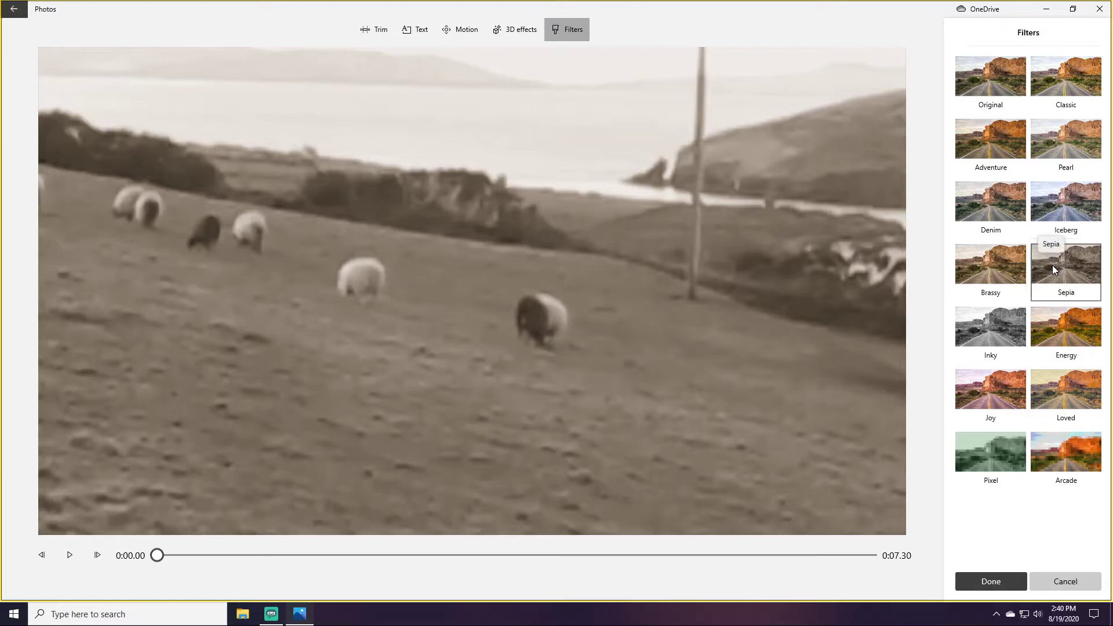
{"action": "left_click", "coordinate": [1001, 266]}
{"action": "left_click", "coordinate": [1068, 264]}
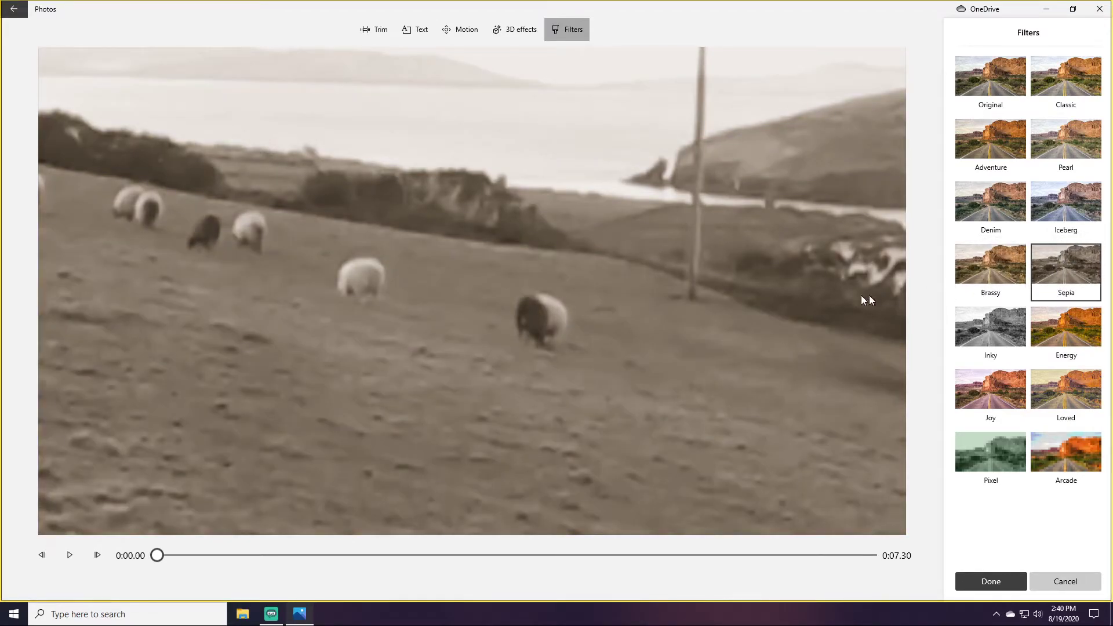
{"action": "left_click", "coordinate": [1011, 92]}
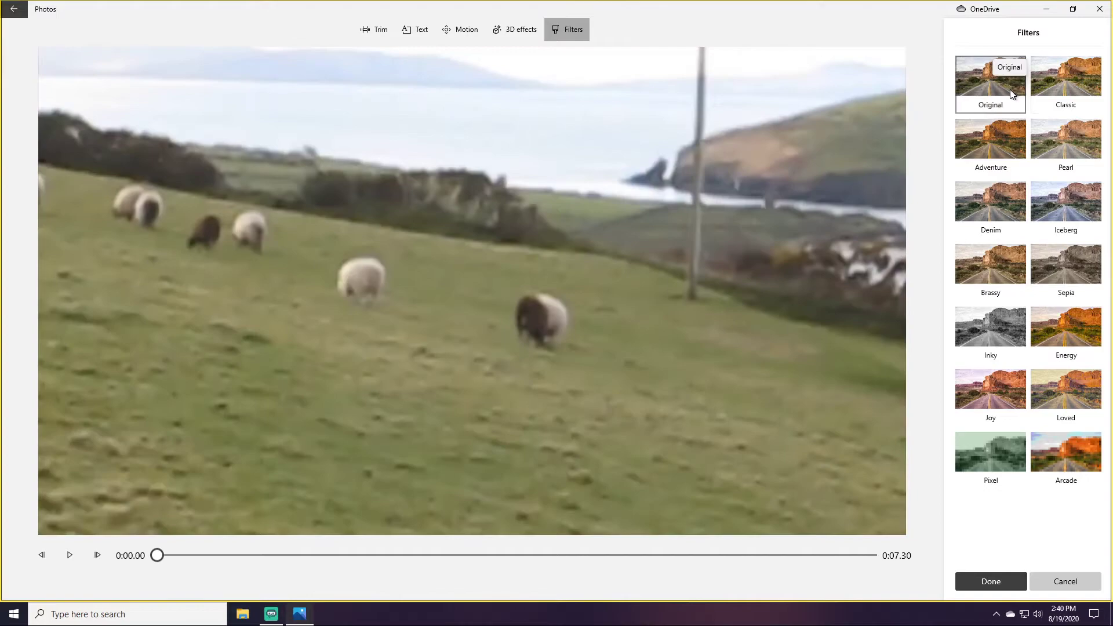
{"action": "left_click", "coordinate": [991, 582]}
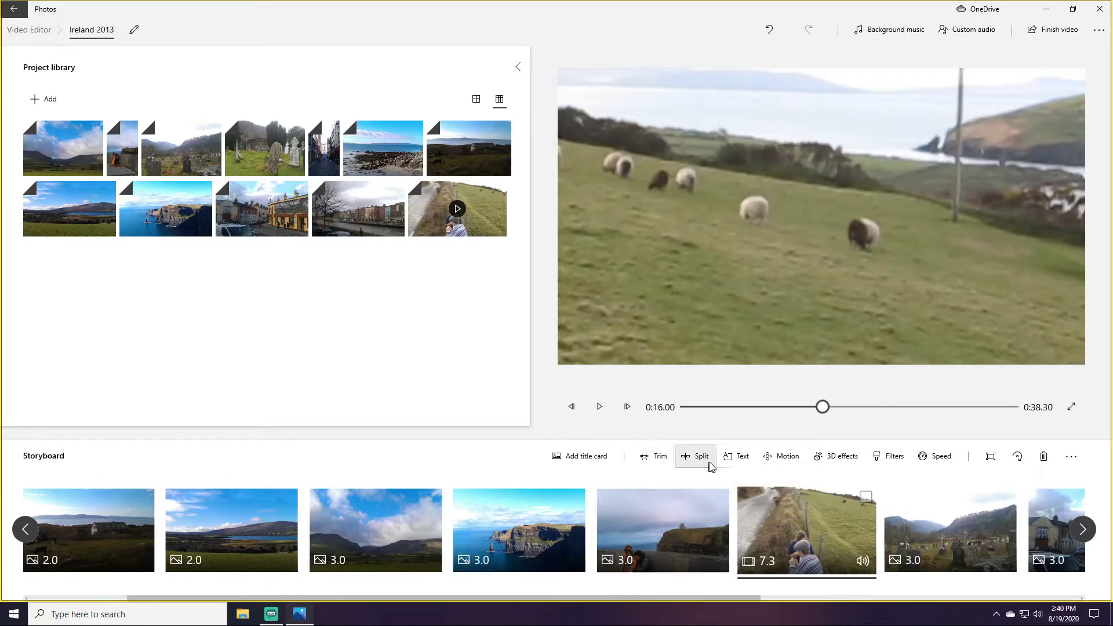
- Remove the narrow street photo at the end of the storyboard
{"action": "left_click", "coordinate": [979, 516]}
{"action": "left_click_drag", "start_coordinate": [752, 599], "coordinate": [1072, 599]}
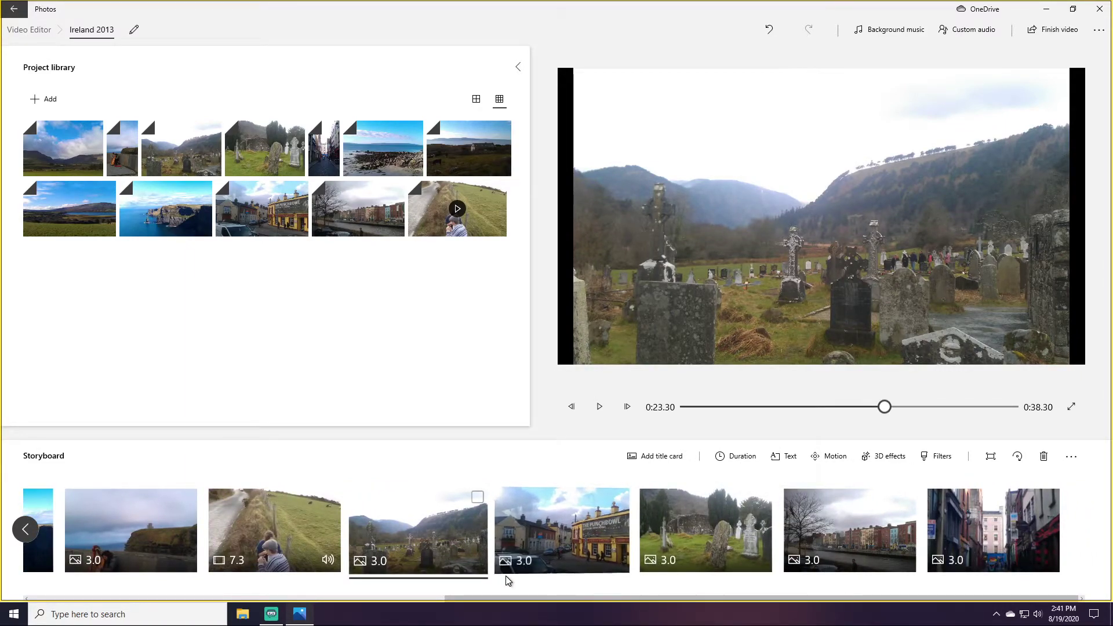
{"action": "left_click", "coordinate": [1020, 530]}
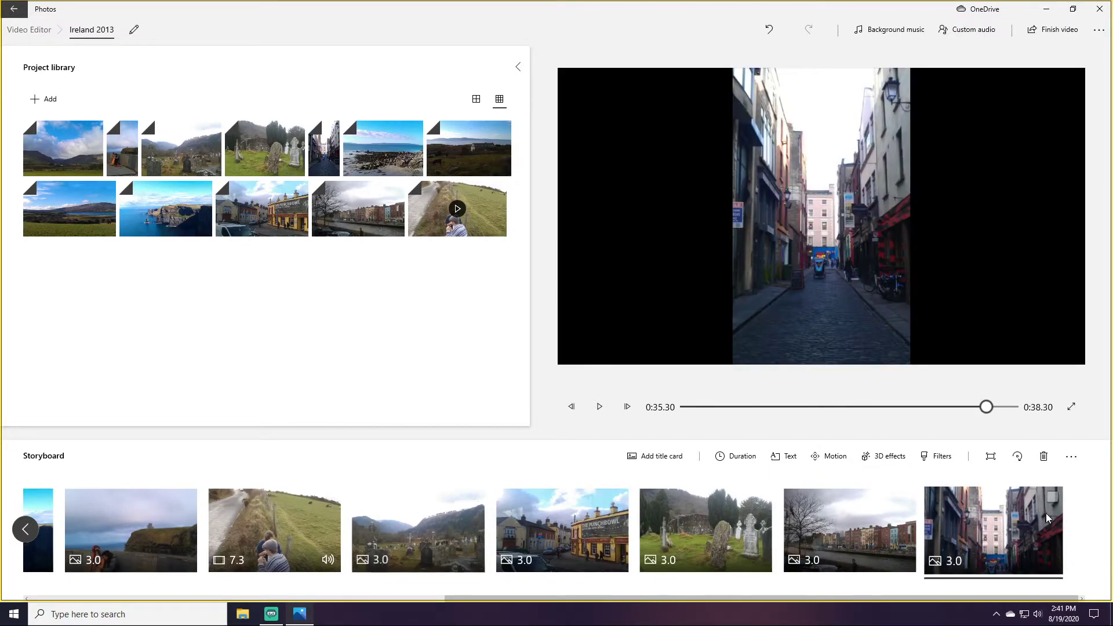
{"action": "left_click", "coordinate": [1052, 499]}
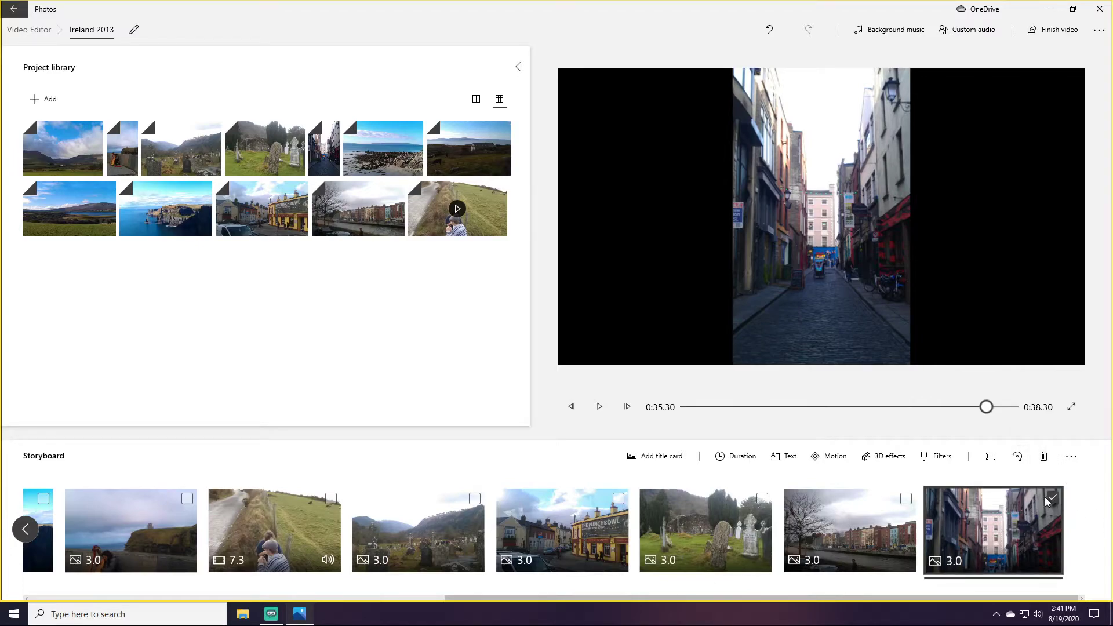
{"action": "mouse_move", "coordinate": [968, 598]}
{"action": "left_mouse_down"}
{"action": "mouse_move", "coordinate": [510, 598]}
{"action": "mouse_move", "coordinate": [947, 597]}
{"action": "left_mouse_up"}
{"action": "left_click", "coordinate": [994, 568]}
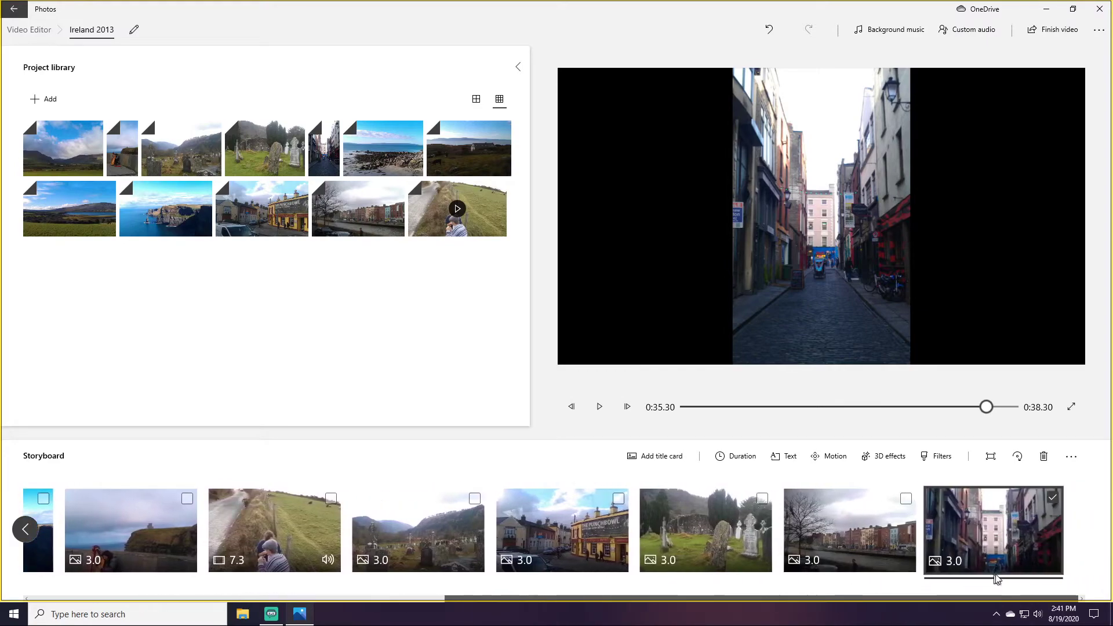
{"action": "left_click", "coordinate": [1043, 457]}
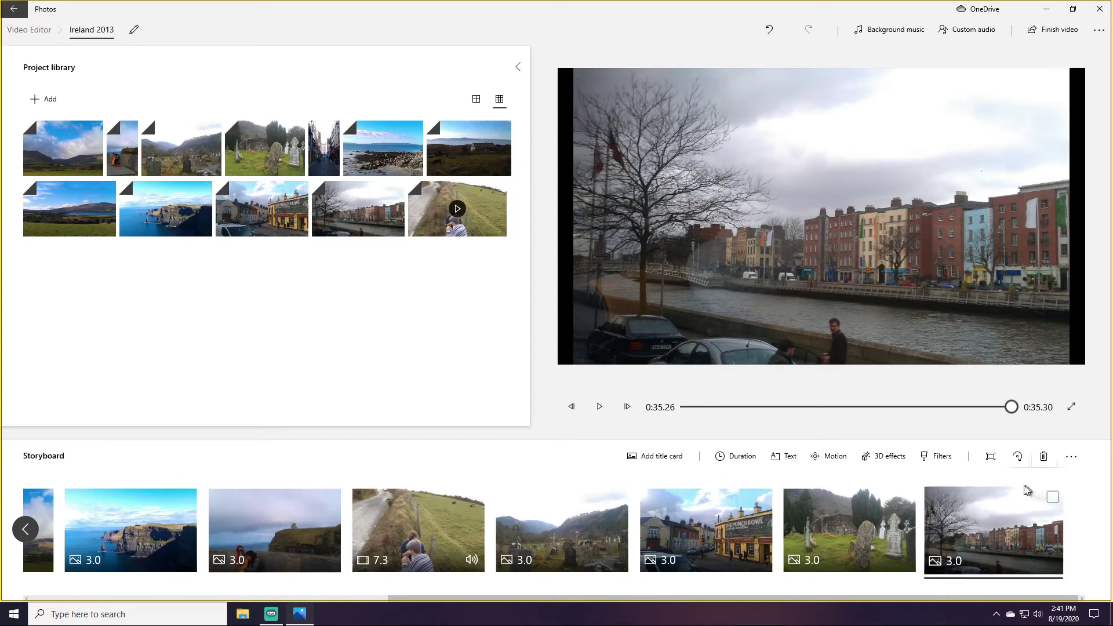
- Add the text "Dublin" in the Quiet style to the river photo at the end of the storyboard
{"action": "left_click", "coordinate": [1052, 498]}
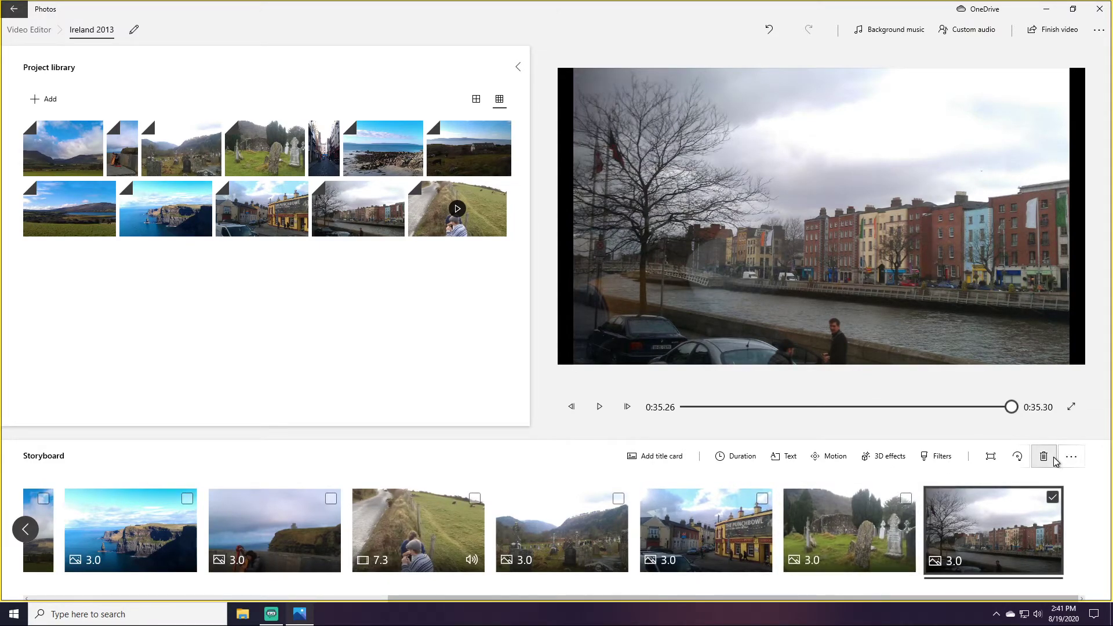
{"action": "left_click", "coordinate": [1052, 498]}
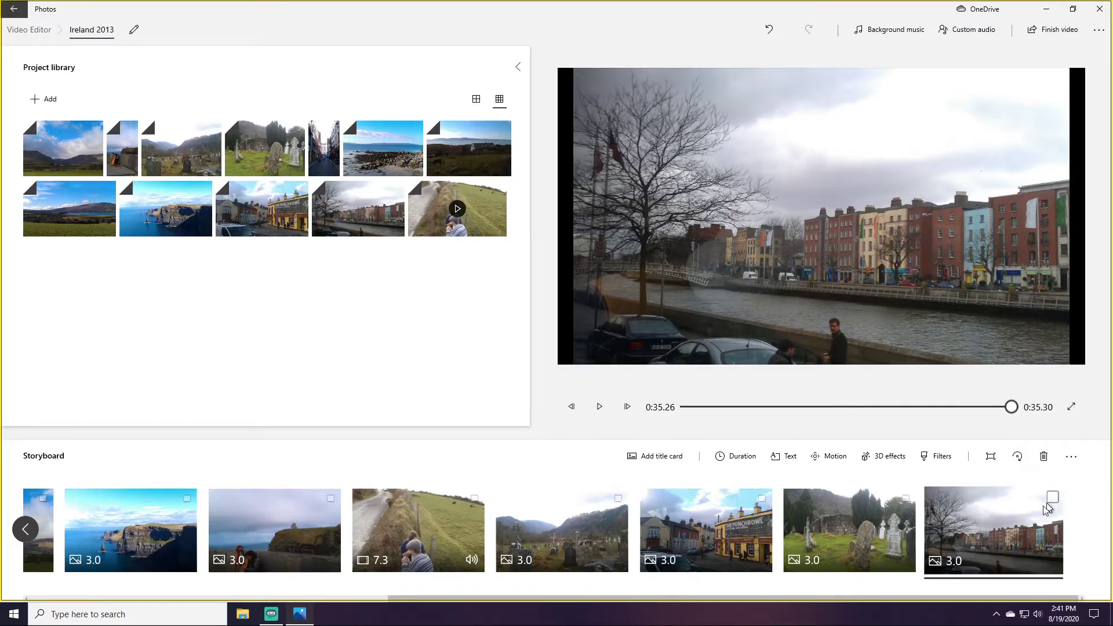
{"action": "left_click", "coordinate": [780, 456]}
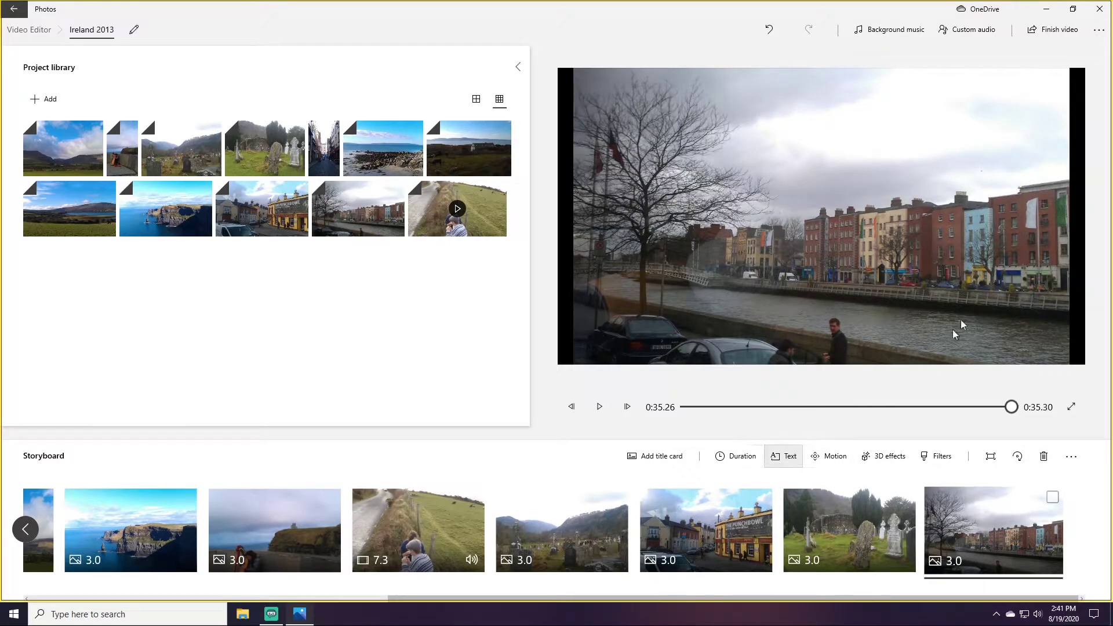
{"action": "left_click", "coordinate": [1052, 316]}
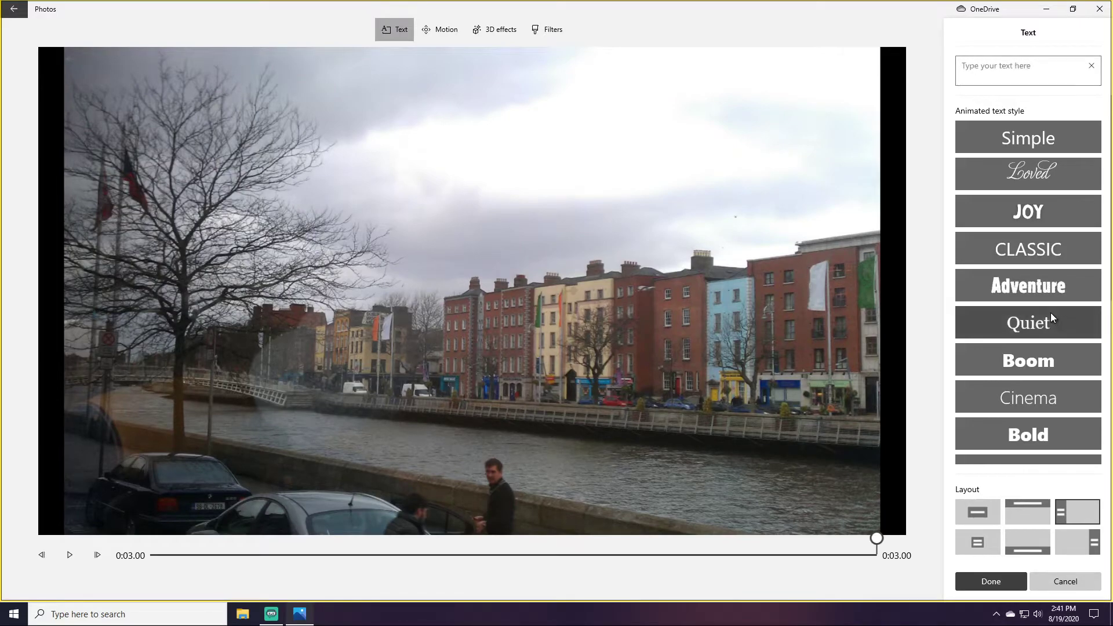
{"action": "type", "text": "Dublin"}
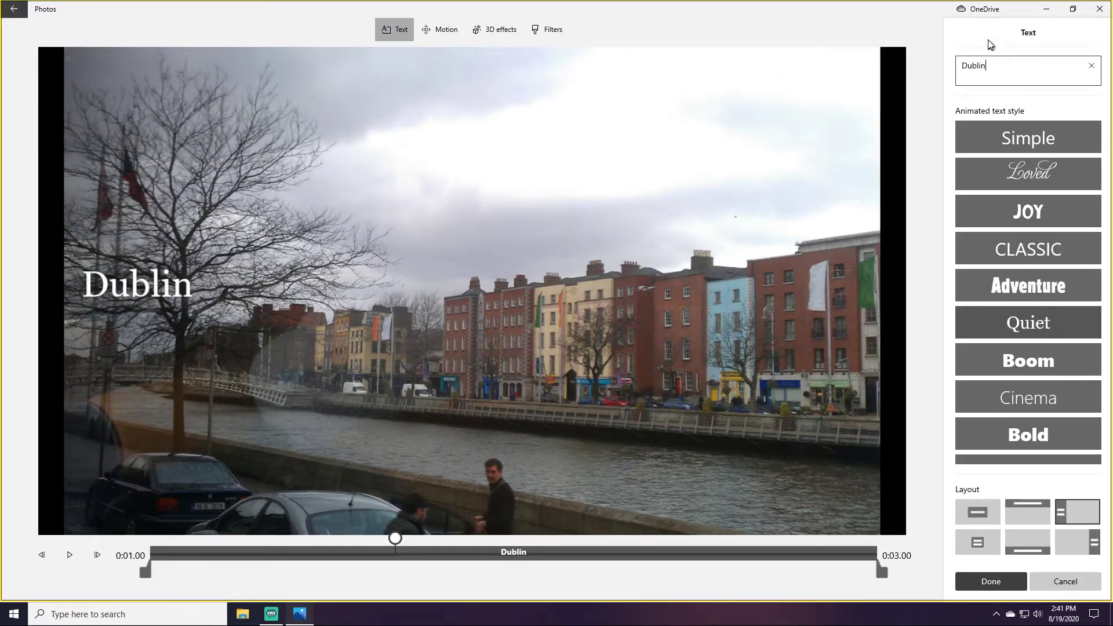
- Try several layouts for the Dublin text, and give it the Cinema style with the layout that has a band along the top
{"action": "left_click", "coordinate": [1032, 510]}
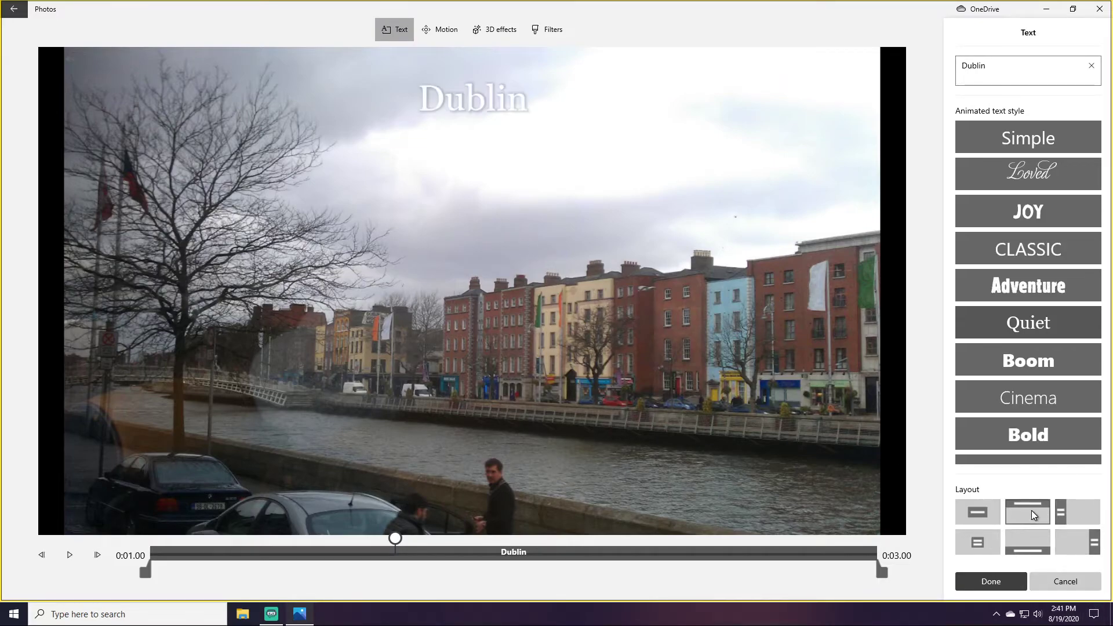
{"action": "left_click", "coordinate": [977, 513]}
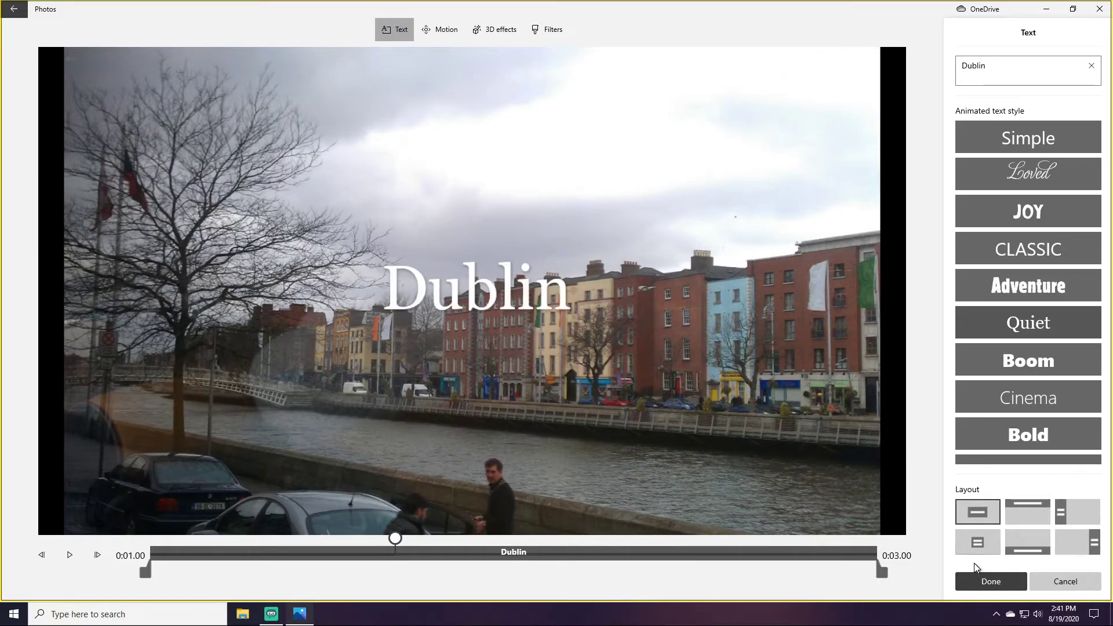
{"action": "left_click", "coordinate": [1075, 540]}
{"action": "left_click", "coordinate": [1070, 514]}
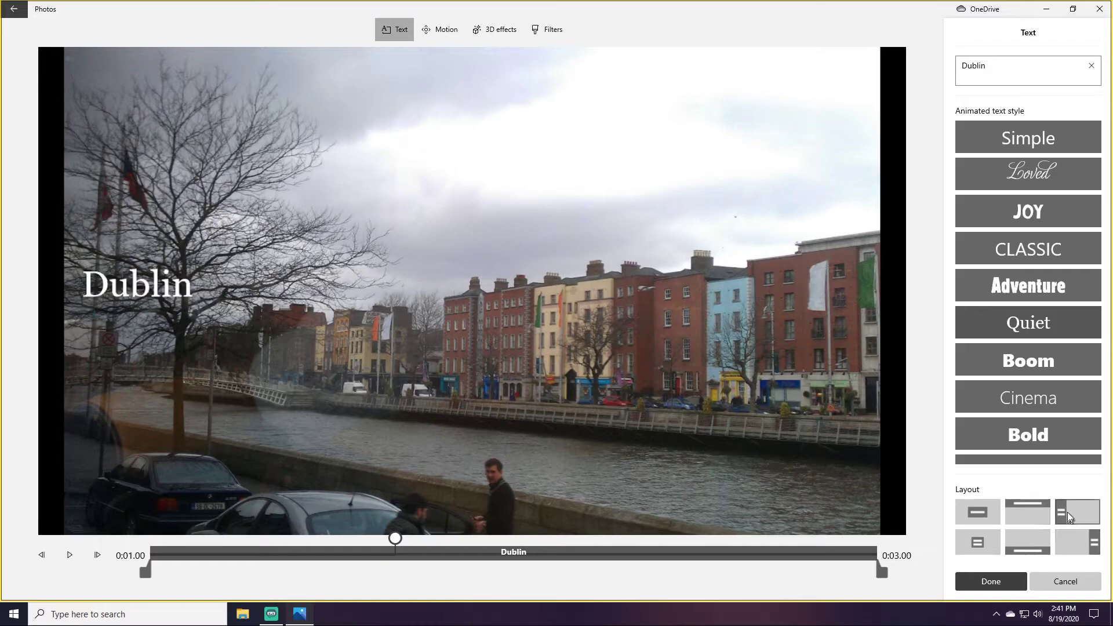
{"action": "left_click", "coordinate": [1005, 405]}
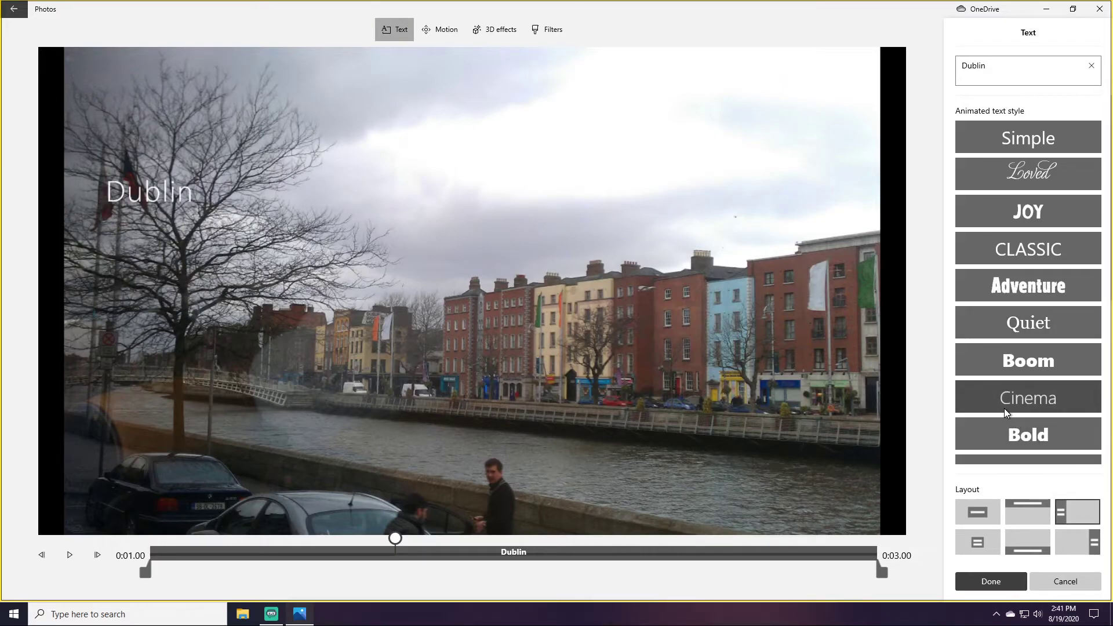
{"action": "left_click", "coordinate": [1028, 509]}
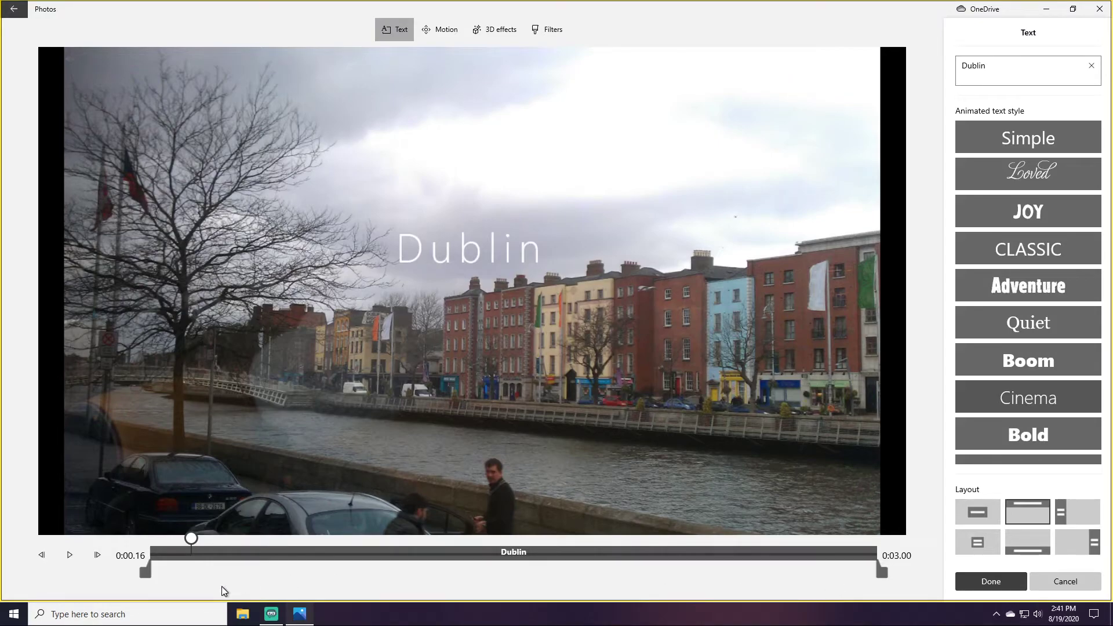
- Try starting the Dublin text about a third of the way into the photo, play it, and restore the text to the full duration
{"action": "left_click_drag", "start_coordinate": [145, 573], "coordinate": [362, 579]}
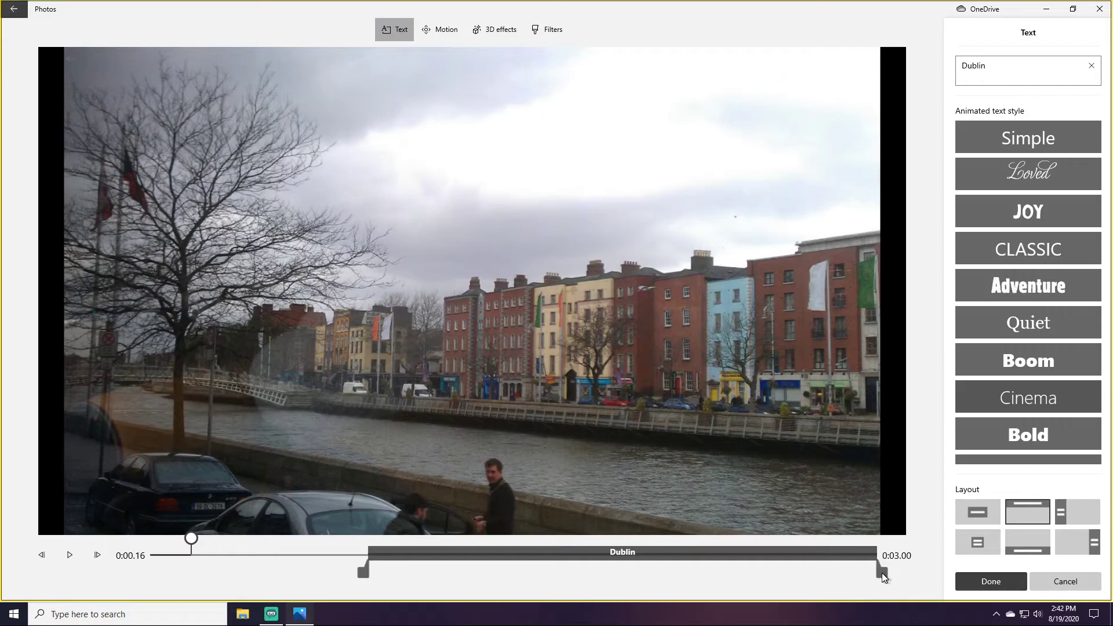
{"action": "left_click", "coordinate": [72, 560]}
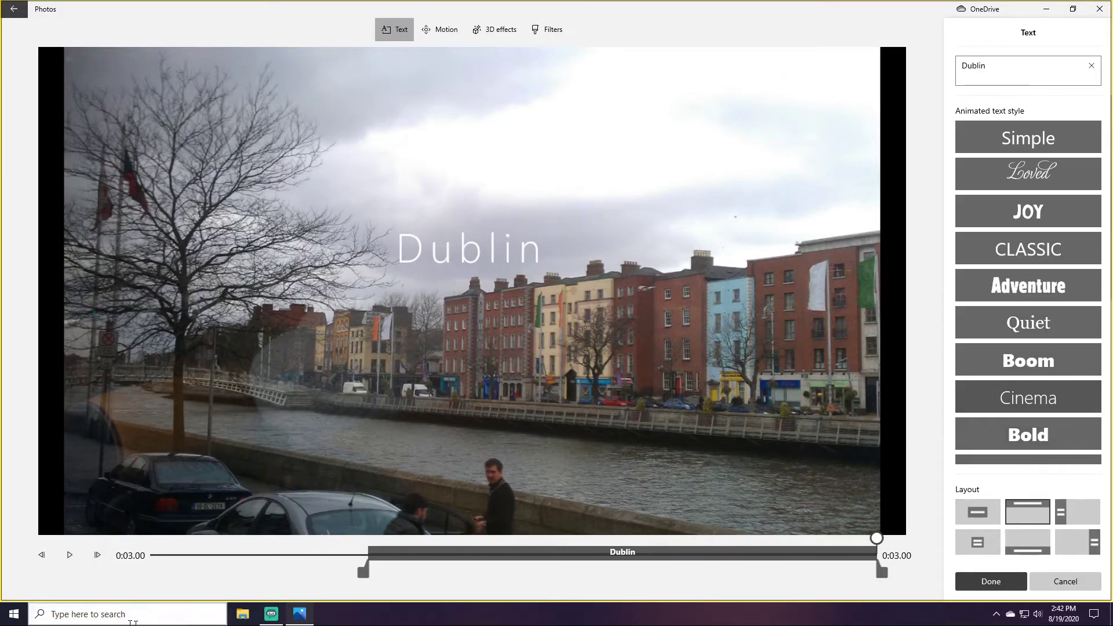
{"action": "left_click_drag", "start_coordinate": [365, 577], "coordinate": [146, 577]}
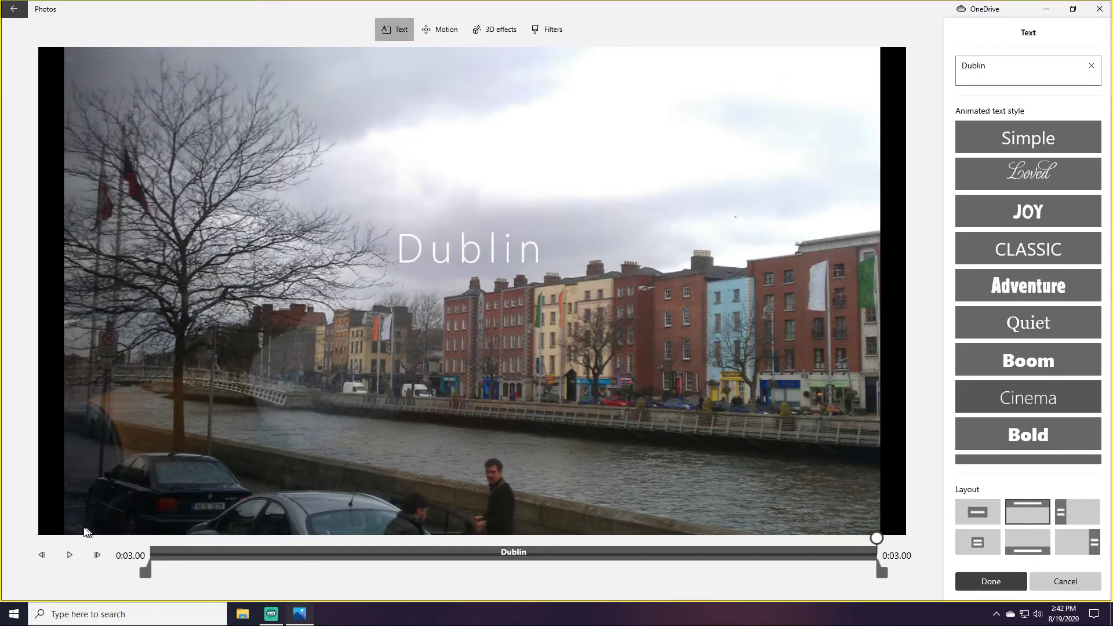
- Play the Dublin text animation and apply the text to the river photo
{"action": "left_click", "coordinate": [70, 558]}
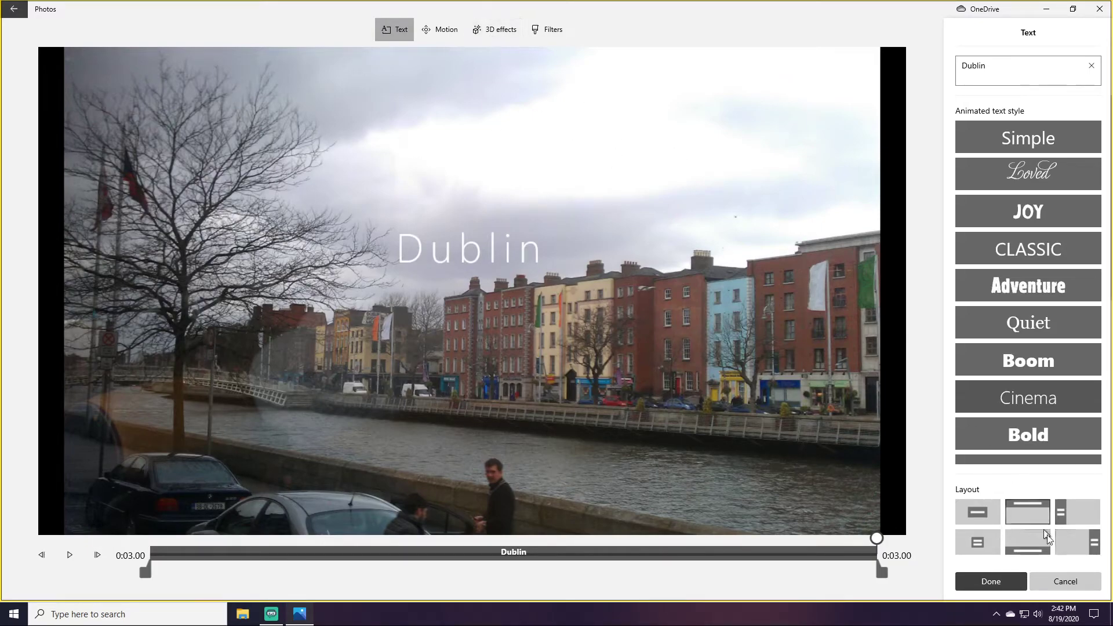
{"action": "left_click", "coordinate": [960, 577]}
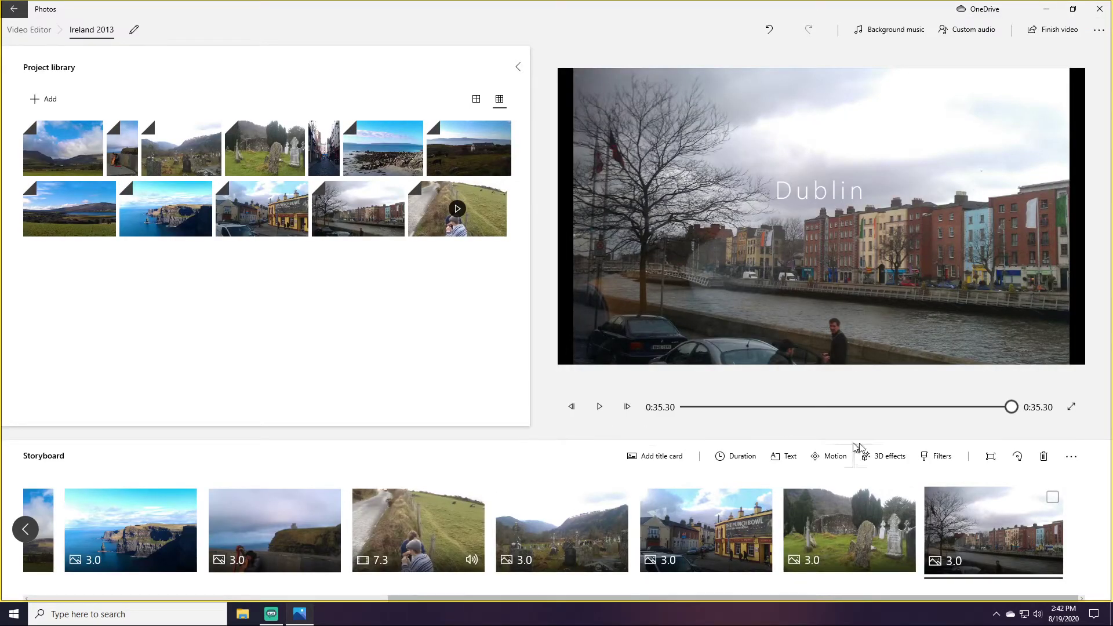
- Return to the first photo of the storyboard and play the whole video from the beginning
{"action": "left_click", "coordinate": [833, 510]}
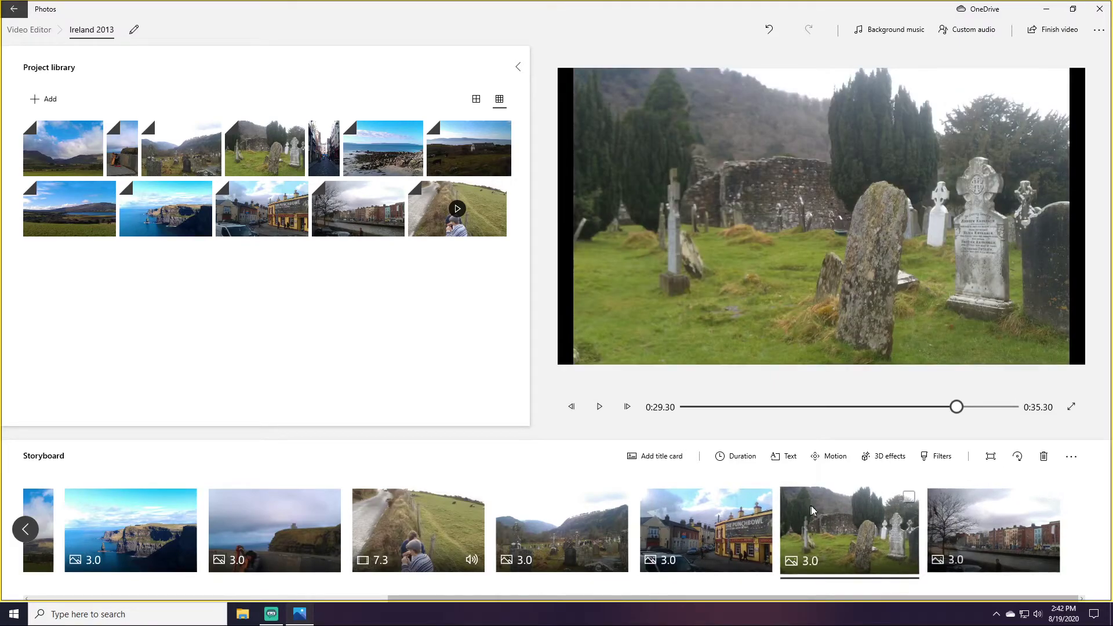
{"action": "left_click", "coordinate": [726, 535]}
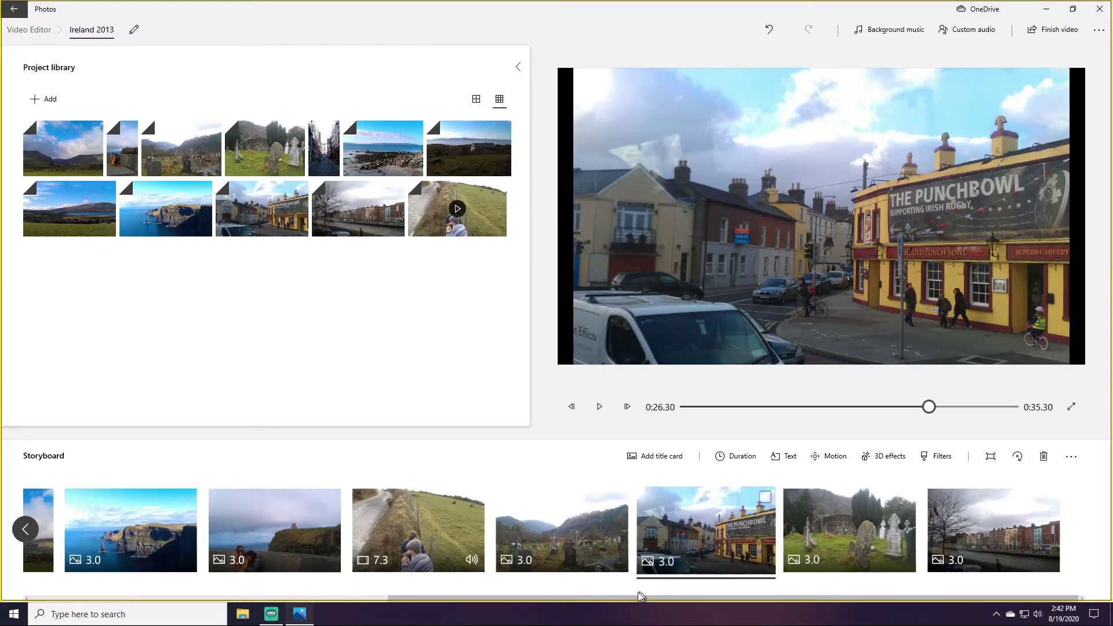
{"action": "scroll", "coordinate": [656, 591], "scroll_direction": "up", "scroll_amount": 5}
{"action": "left_click_drag", "start_coordinate": [937, 408], "coordinate": [640, 388]}
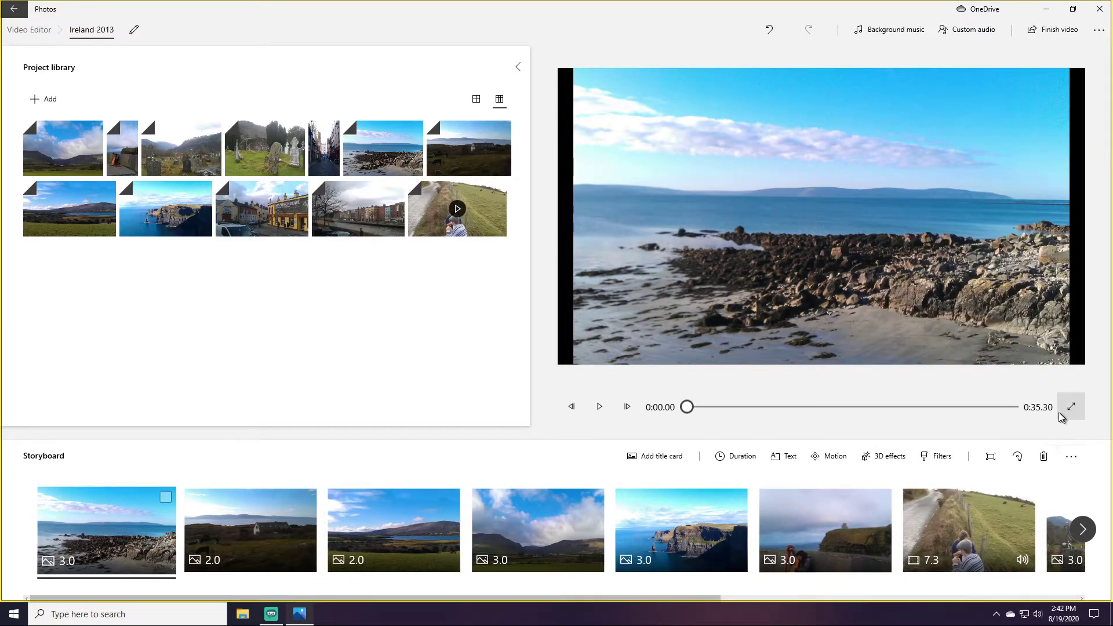
{"action": "left_click", "coordinate": [599, 406]}
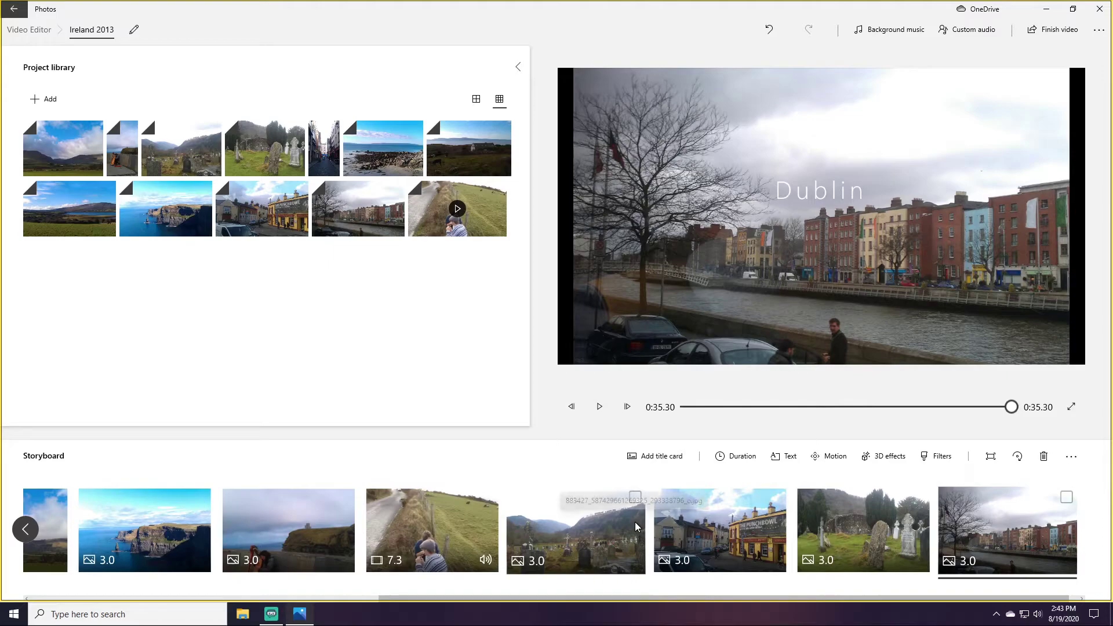
- Move the Punchbowl pub photo to the end of the storyboard and remove the wide cemetery photo with the hills
{"action": "left_click_drag", "start_coordinate": [707, 525], "coordinate": [1035, 545]}
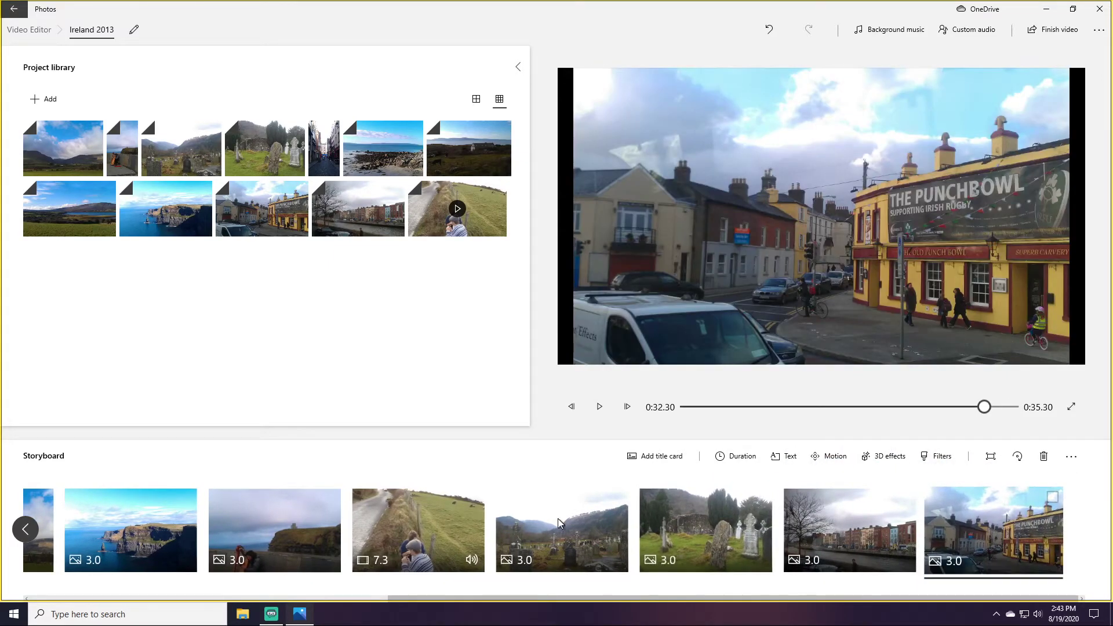
{"action": "left_click", "coordinate": [620, 497]}
{"action": "left_click", "coordinate": [620, 497]}
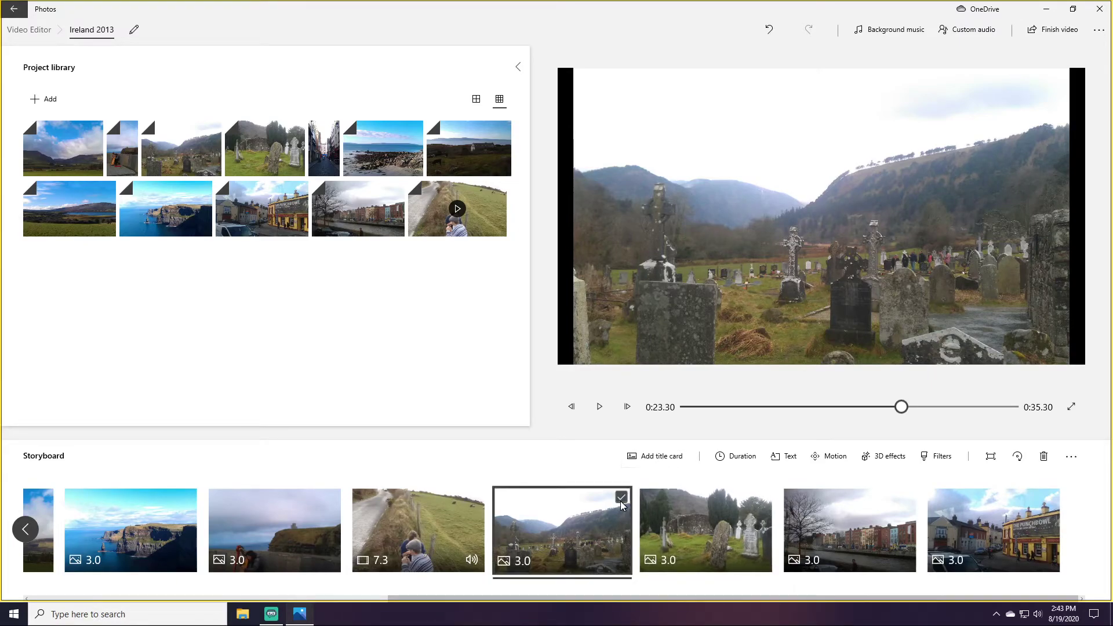
{"action": "left_click", "coordinate": [1050, 461]}
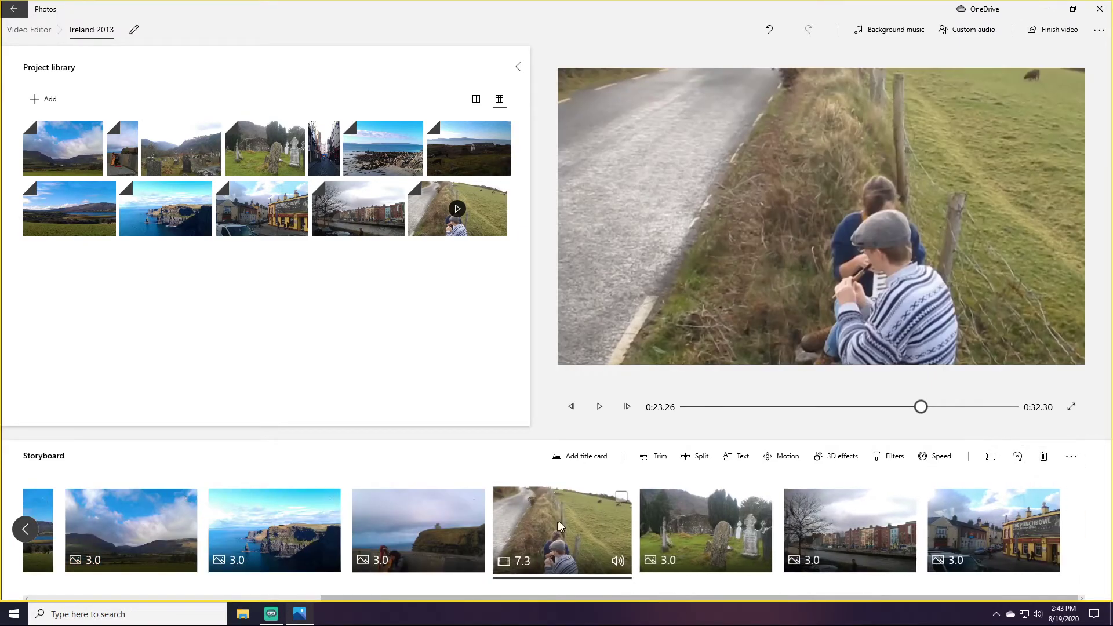
- Add the text "Galway" in the Quiet style to the Punchbowl pub photo, using the layout that places it along the left side
{"action": "left_click", "coordinate": [992, 522]}
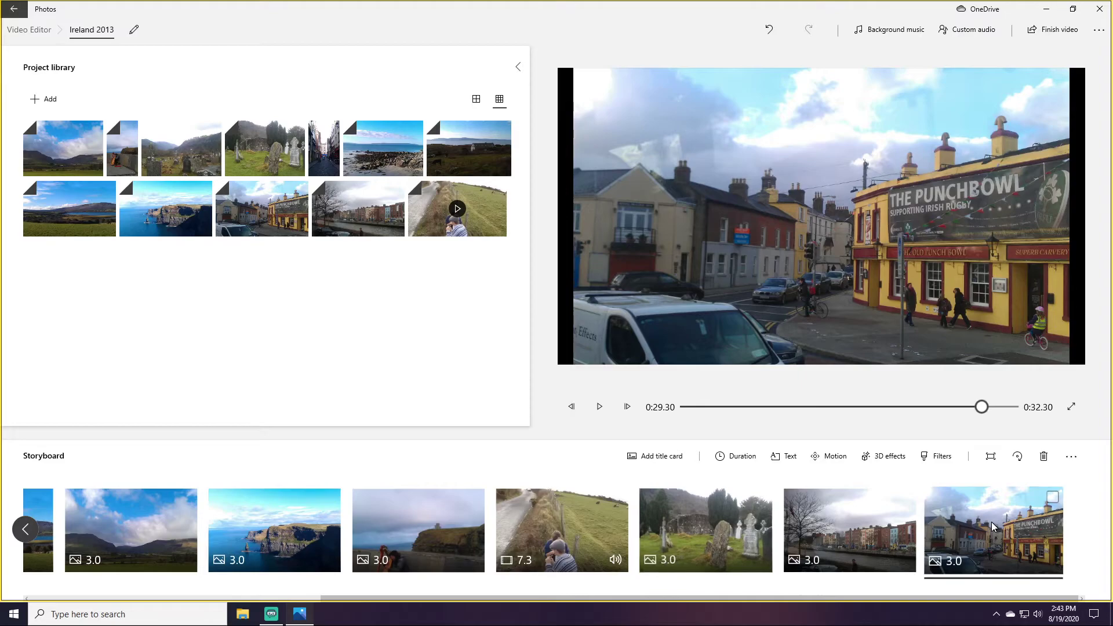
{"action": "left_click", "coordinate": [783, 456]}
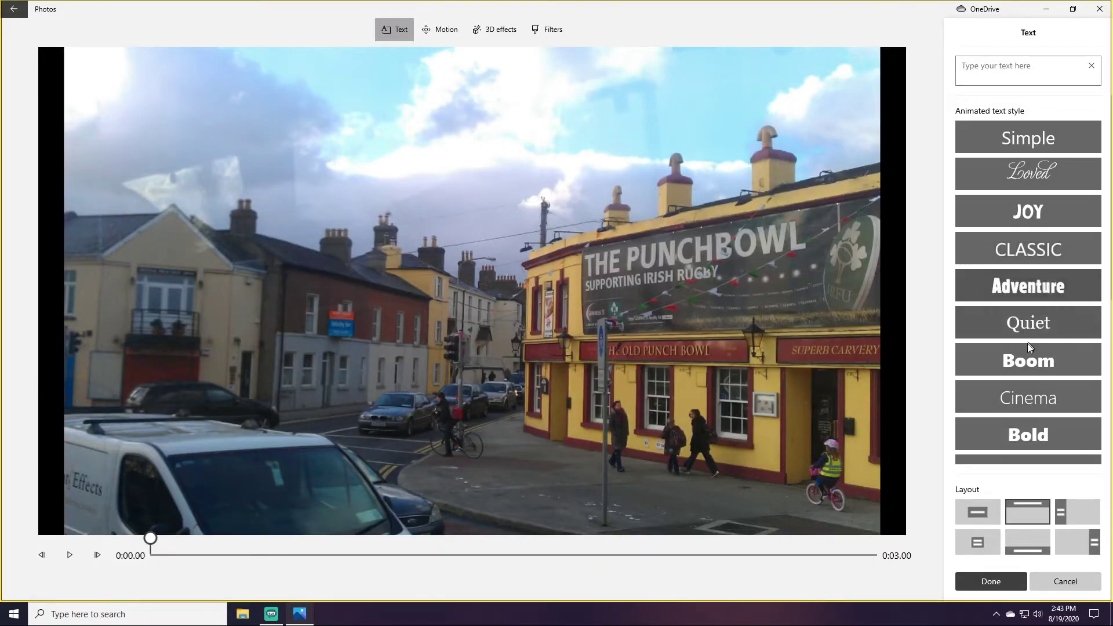
{"action": "left_click", "coordinate": [1022, 67]}
{"action": "type", "text": "Ga"}
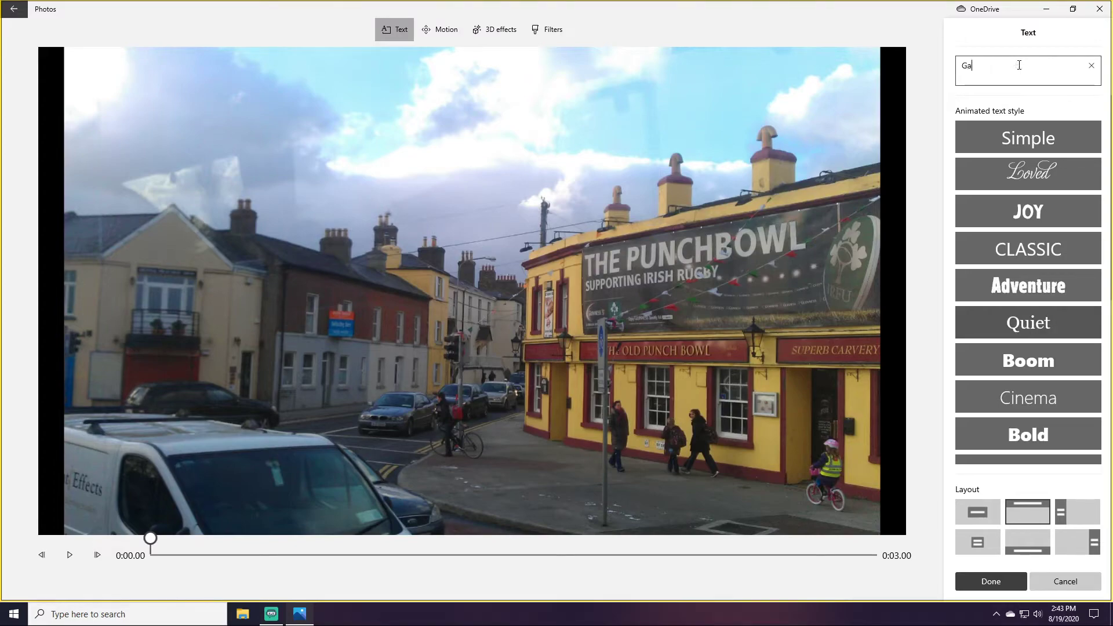
{"action": "type", "text": "lway"}
{"action": "left_click", "coordinate": [978, 512]}
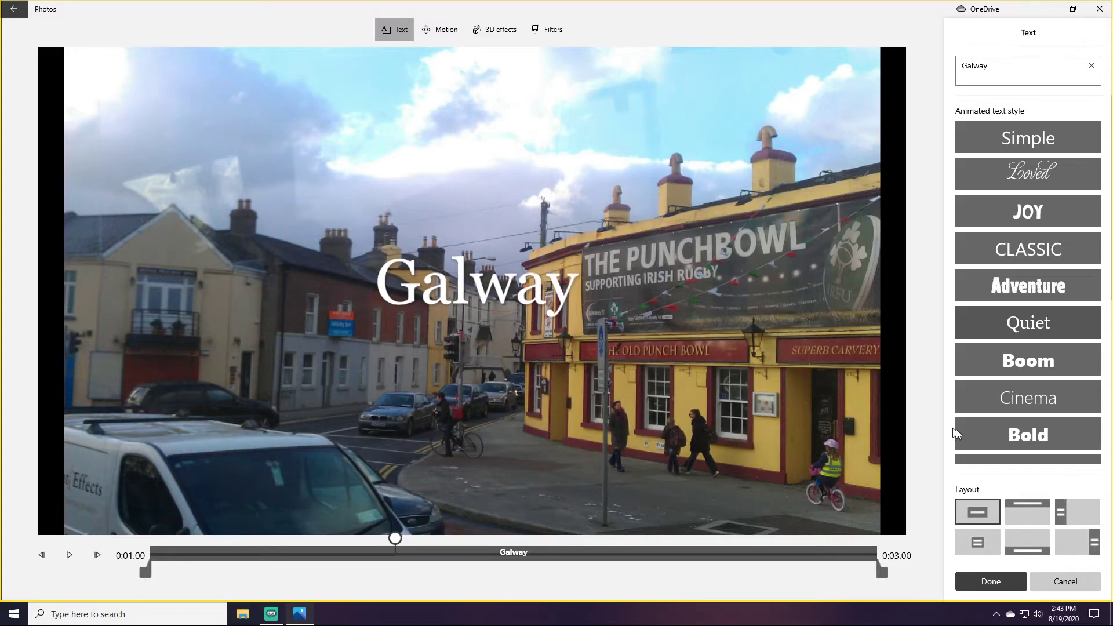
{"action": "left_click", "coordinate": [1086, 522]}
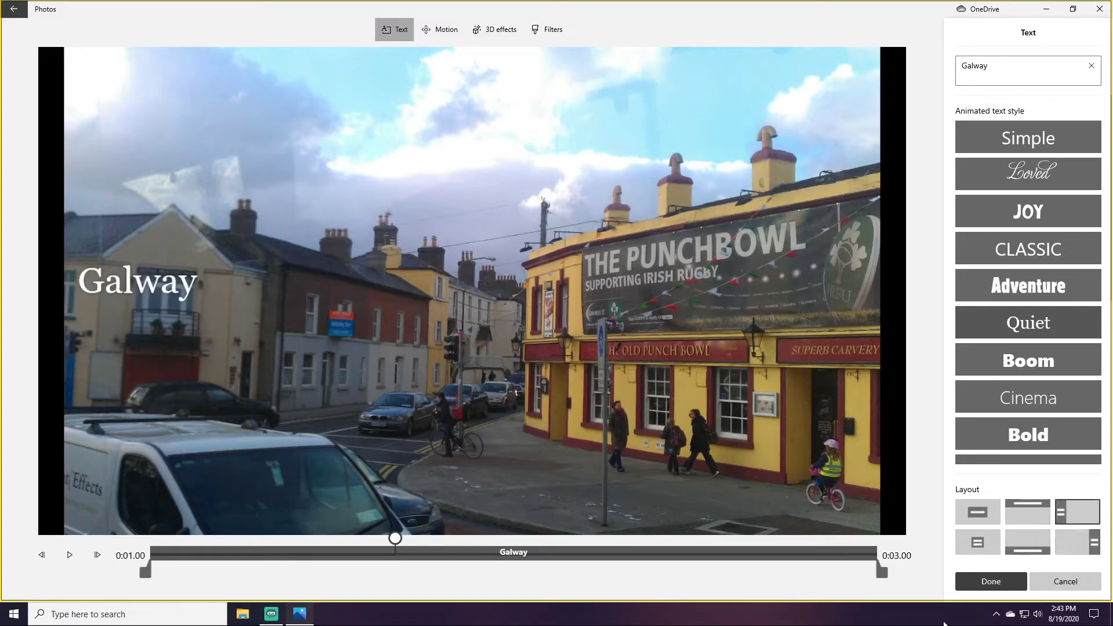
{"action": "left_click", "coordinate": [991, 581]}
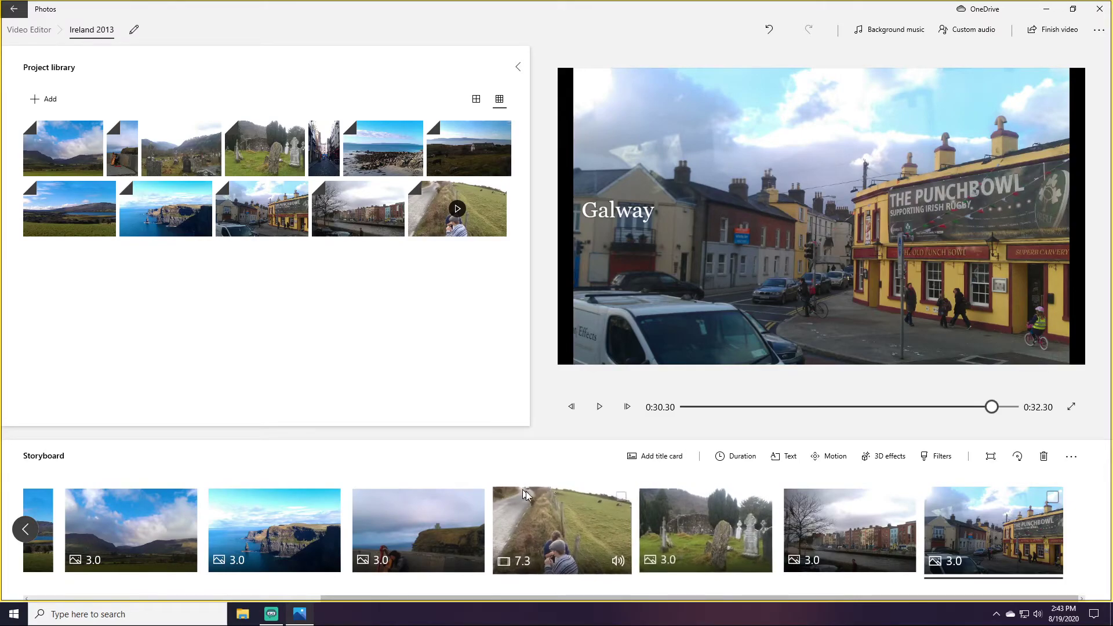
- Insert a title card before the beach photo at the start of the storyboard
{"action": "left_click_drag", "start_coordinate": [936, 600], "coordinate": [510, 562]}
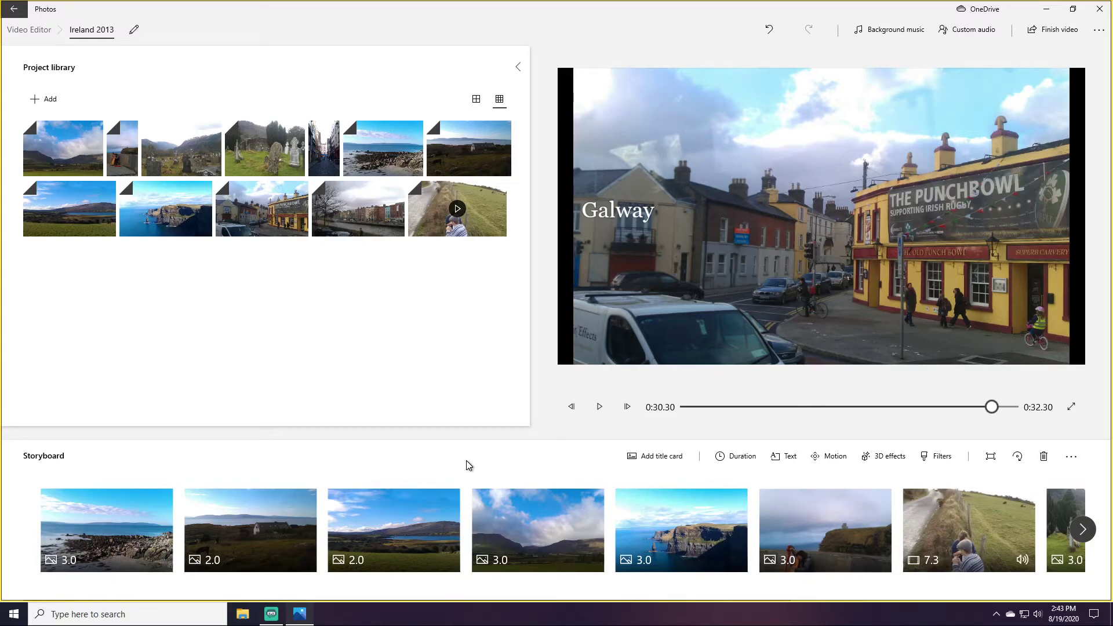
{"action": "left_click", "coordinate": [84, 528]}
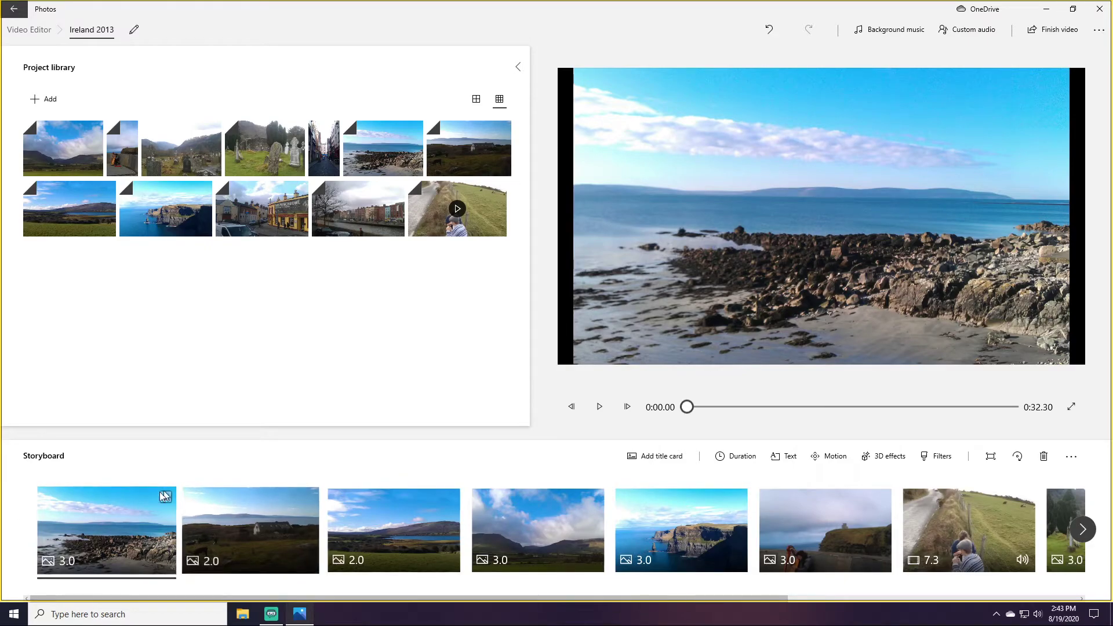
{"action": "mouse_move", "coordinate": [545, 599]}
{"action": "left_mouse_down"}
{"action": "mouse_move", "coordinate": [835, 598]}
{"action": "mouse_move", "coordinate": [545, 599]}
{"action": "left_mouse_up"}
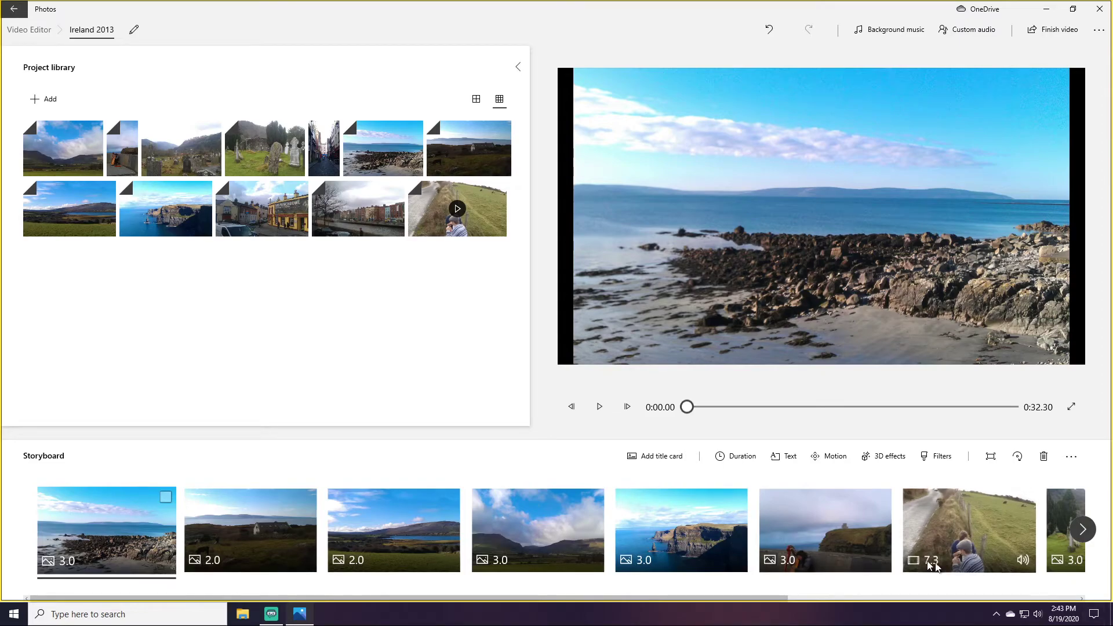
{"action": "left_click", "coordinate": [663, 458]}
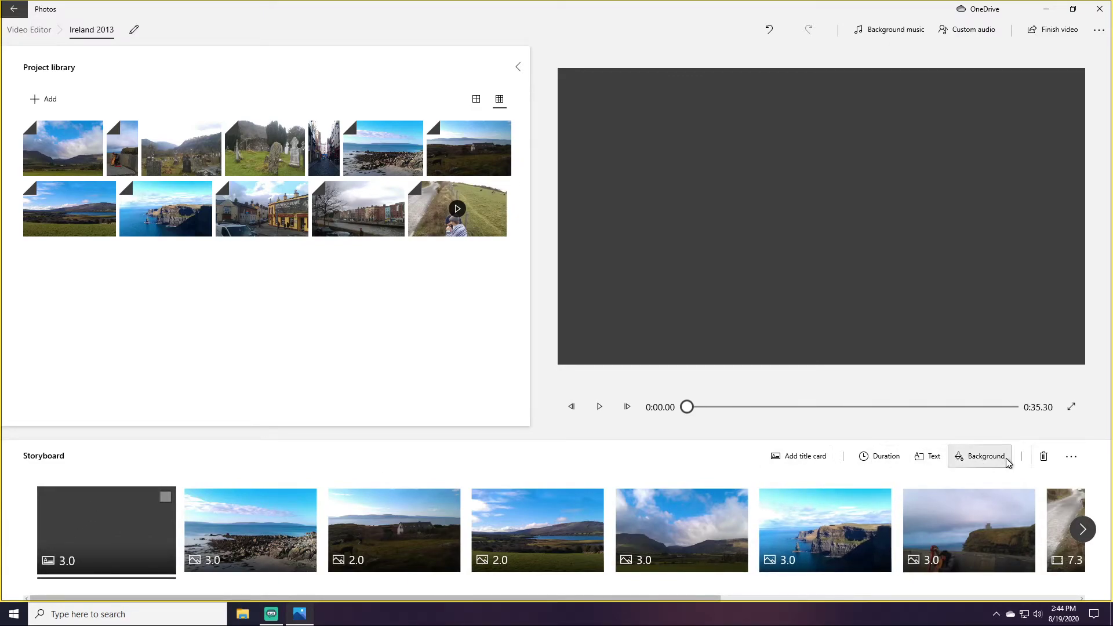
- Set the title card's text to "Ireland 2013" and use the layout that centers it on one line
{"action": "left_click", "coordinate": [931, 457]}
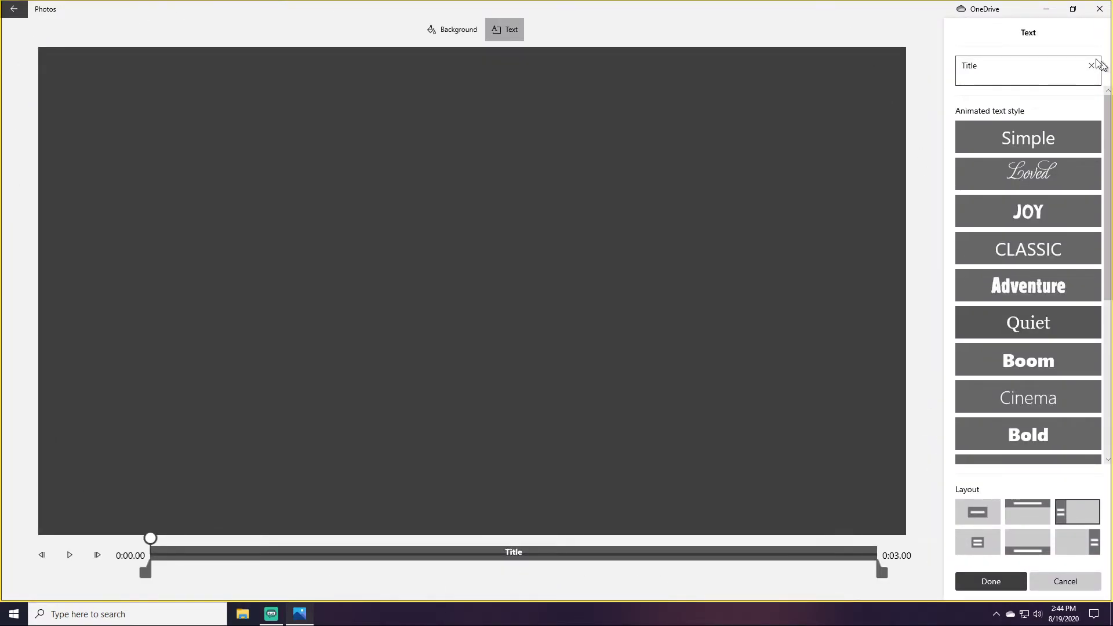
{"action": "double_click", "coordinate": [966, 65]}
{"action": "type", "text": "Ir"}
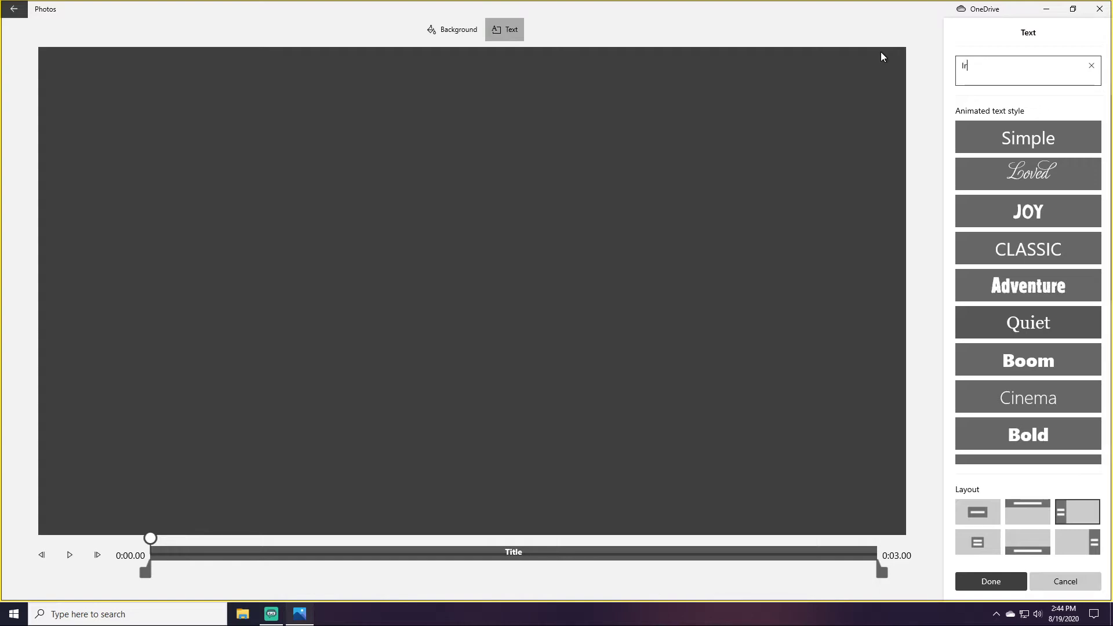
{"action": "type", "text": "eland 2013"}
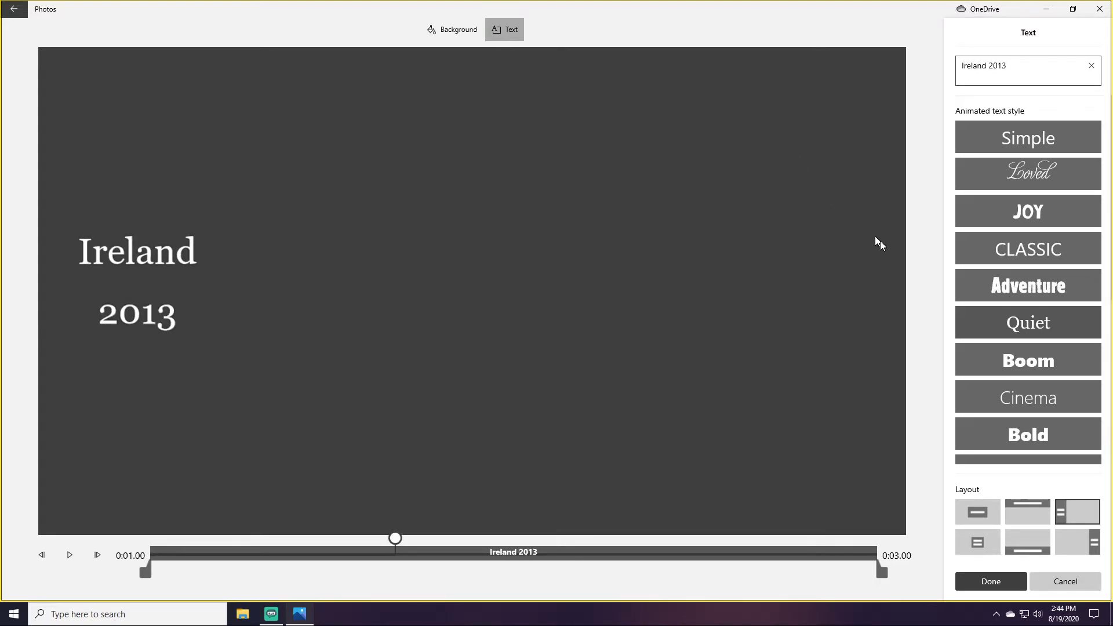
{"action": "left_click", "coordinate": [1011, 551]}
{"action": "left_click", "coordinate": [981, 537]}
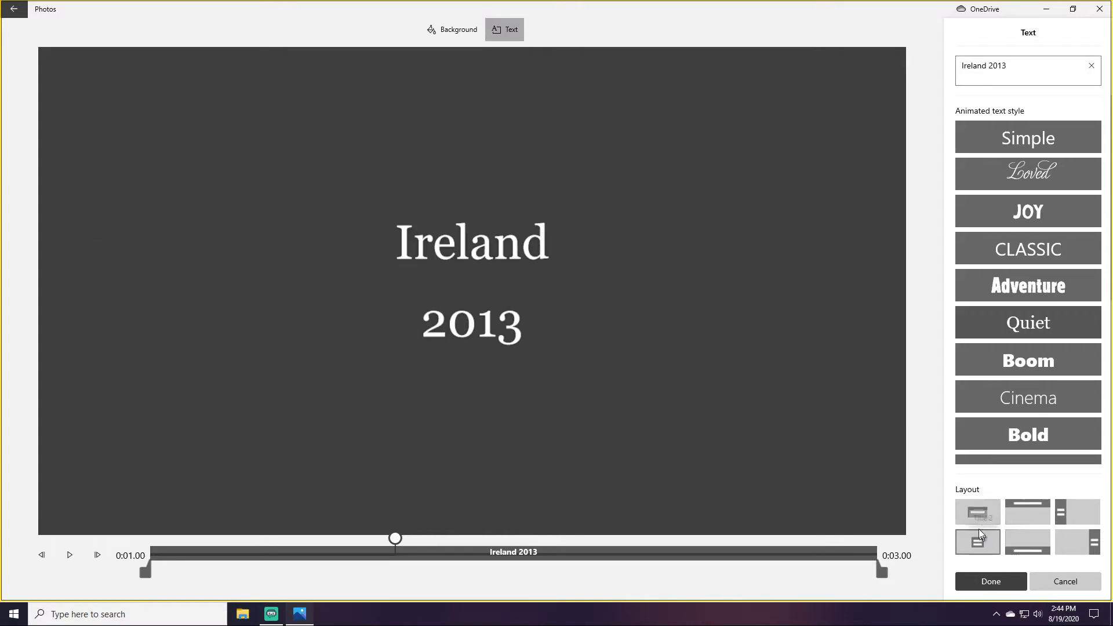
{"action": "left_click", "coordinate": [976, 519]}
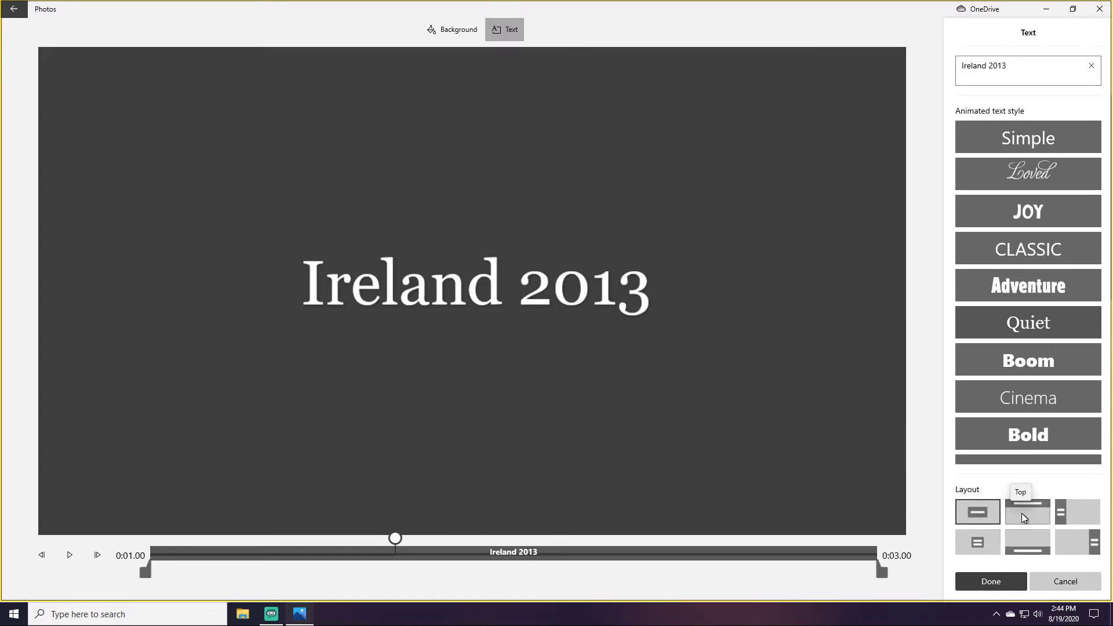
- Try the Boom, Pixel, Electric and Fine Print styles on the title text, and apply the Chilled style
{"action": "left_click", "coordinate": [1034, 360]}
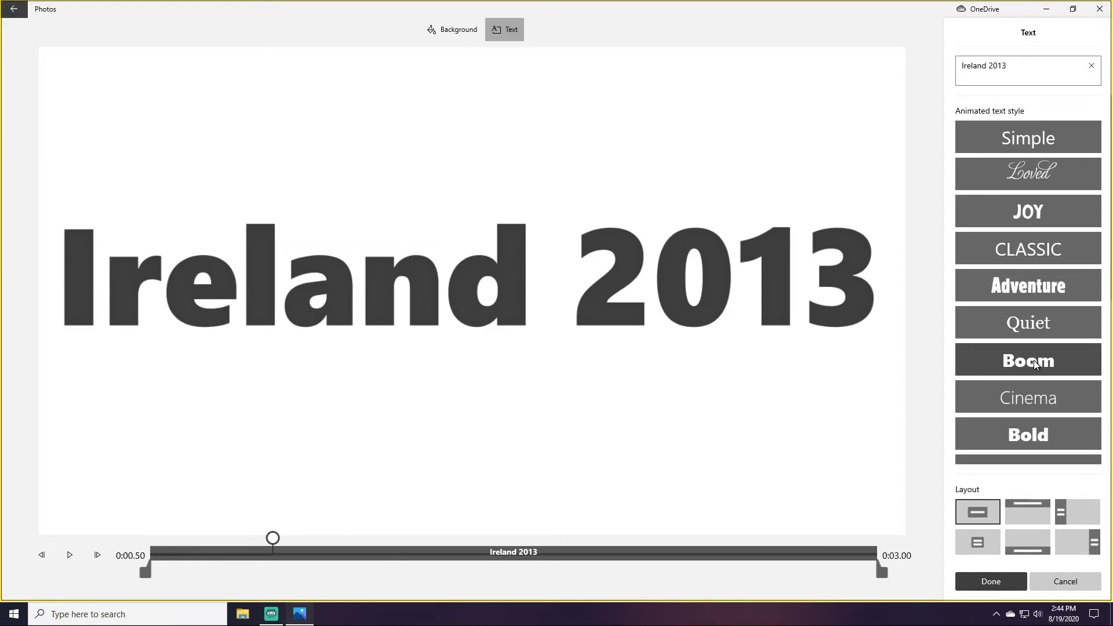
{"action": "scroll", "coordinate": [1034, 360], "scroll_direction": "down", "scroll_amount": 5}
{"action": "left_click", "coordinate": [1028, 340]}
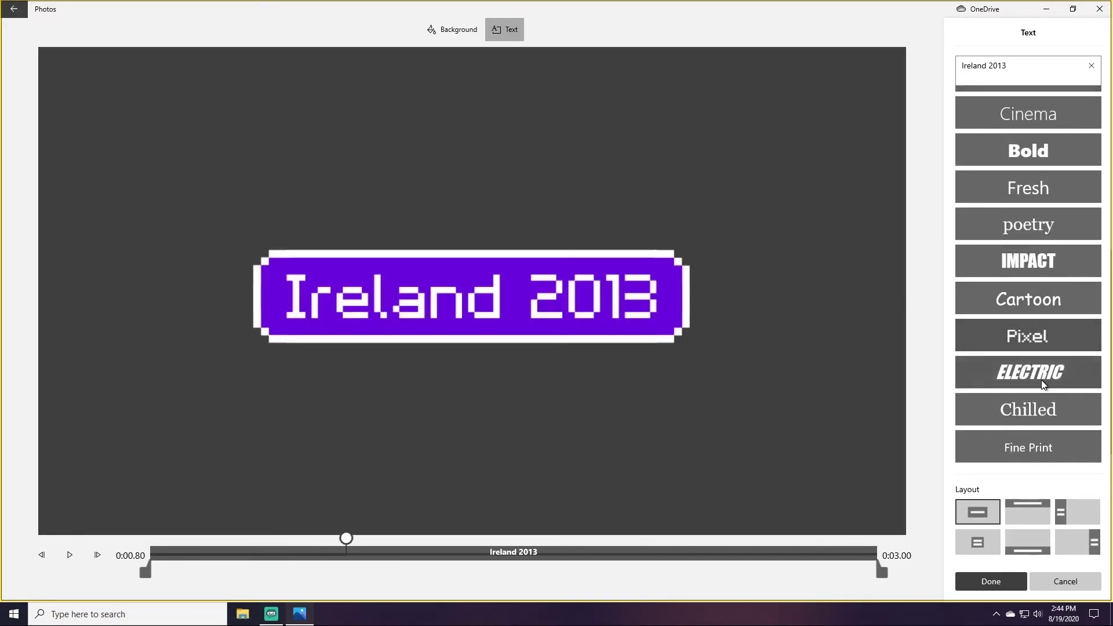
{"action": "left_click", "coordinate": [1038, 384]}
{"action": "left_click", "coordinate": [1035, 412]}
{"action": "left_click", "coordinate": [1035, 451]}
{"action": "left_click", "coordinate": [1032, 402]}
{"action": "scroll", "coordinate": [1022, 397], "scroll_direction": "up", "scroll_amount": 5}
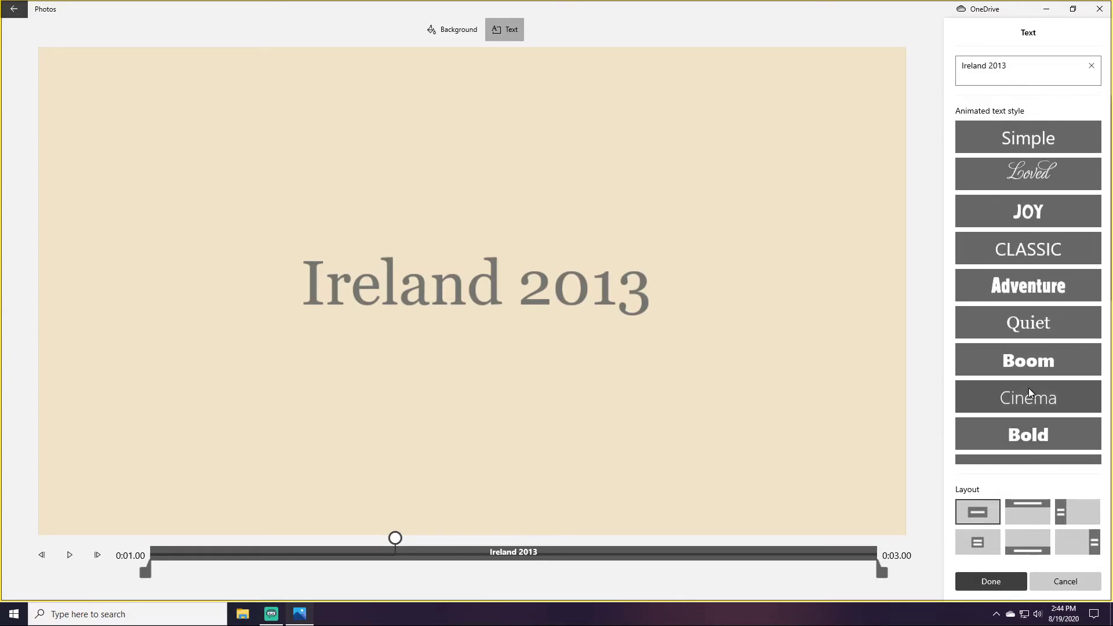
{"action": "scroll", "coordinate": [1030, 383], "scroll_direction": "down", "scroll_amount": 5}
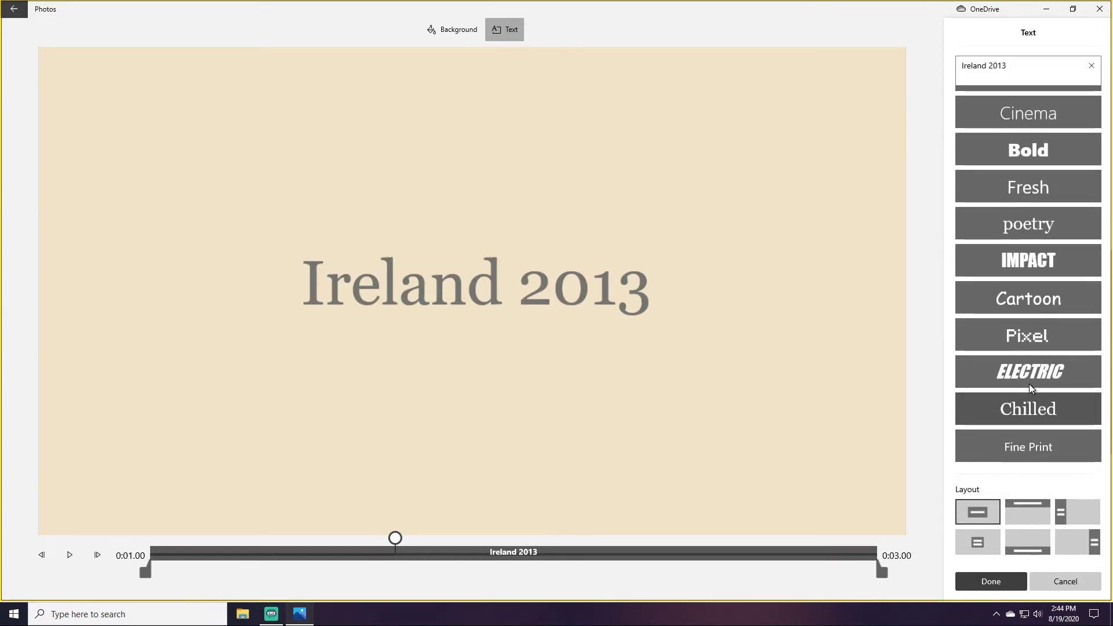
{"action": "left_click", "coordinate": [992, 582]}
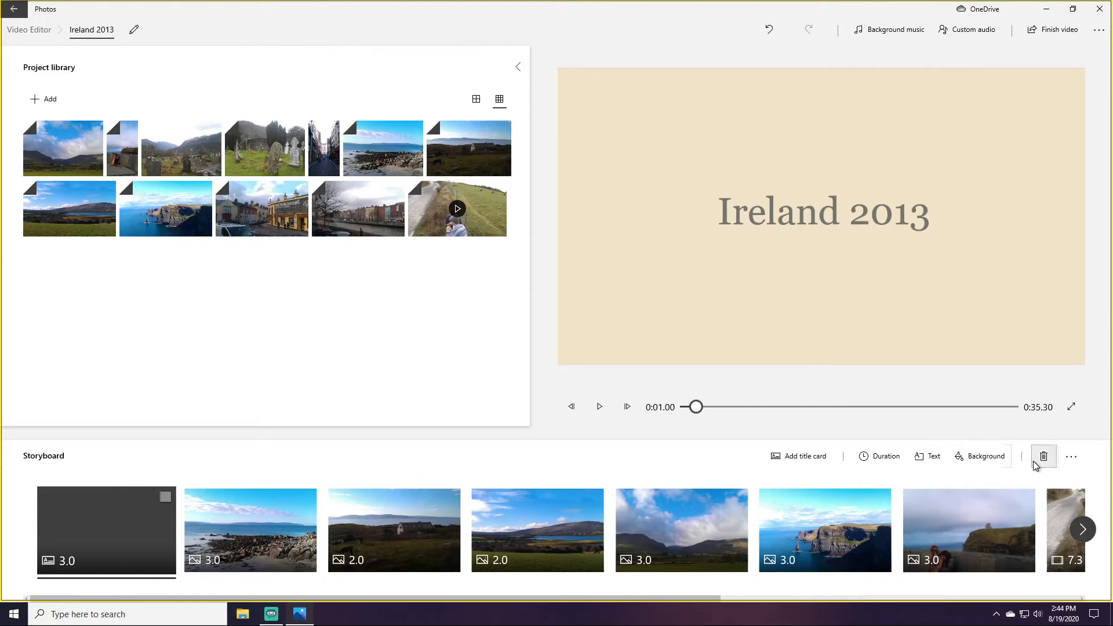
- Try a teal background on the title card, and set it to the plain dark green
{"action": "left_click", "coordinate": [969, 458]}
{"action": "left_click", "coordinate": [1078, 390]}
{"action": "left_click", "coordinate": [992, 377]}
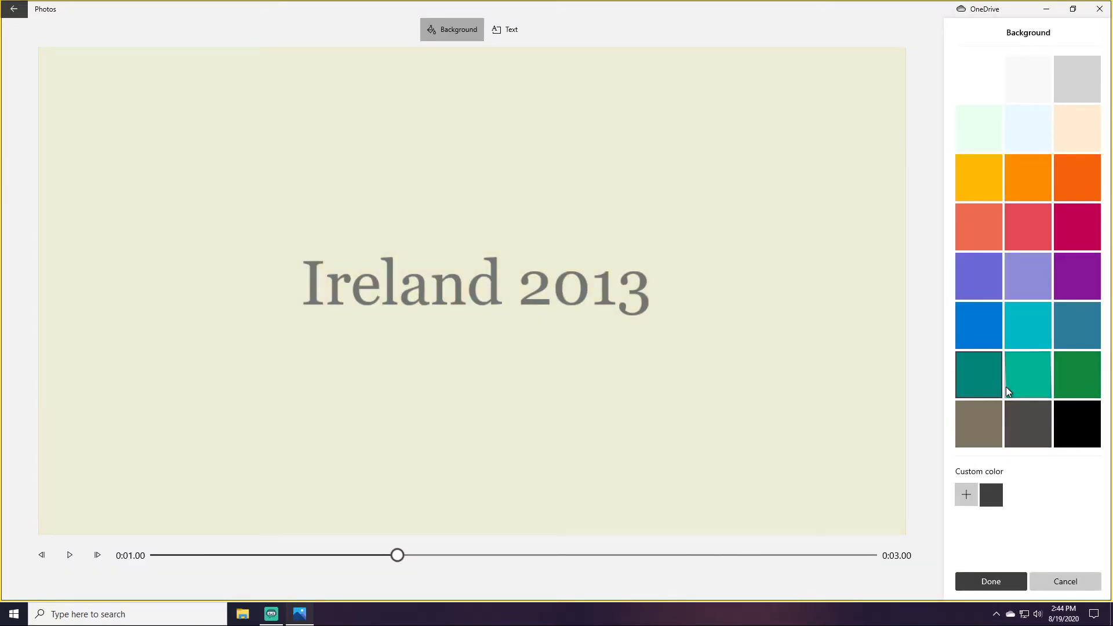
{"action": "left_click", "coordinate": [1085, 391]}
{"action": "left_click", "coordinate": [982, 583]}
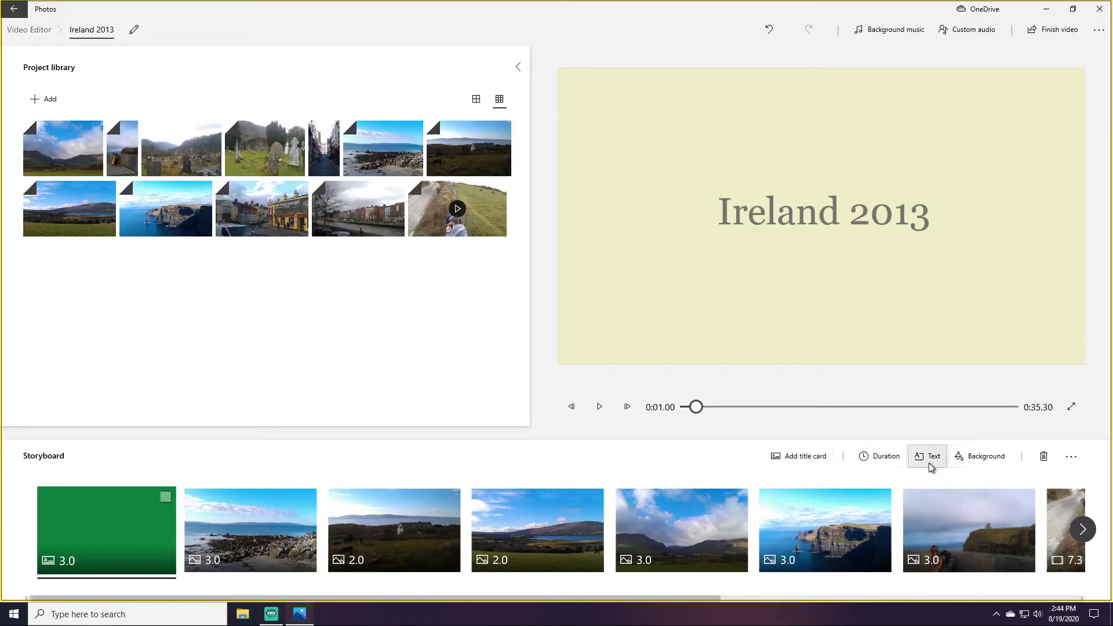
- Give the title card's text the Joy style, preview the animation and apply it
{"action": "left_click", "coordinate": [929, 462]}
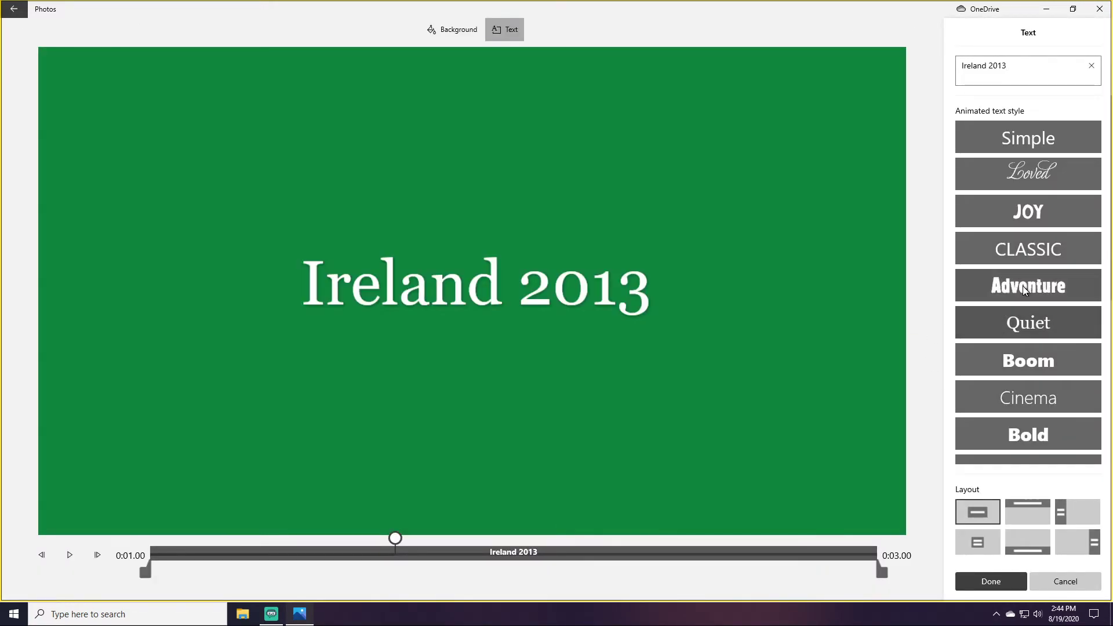
{"action": "left_click", "coordinate": [1018, 222]}
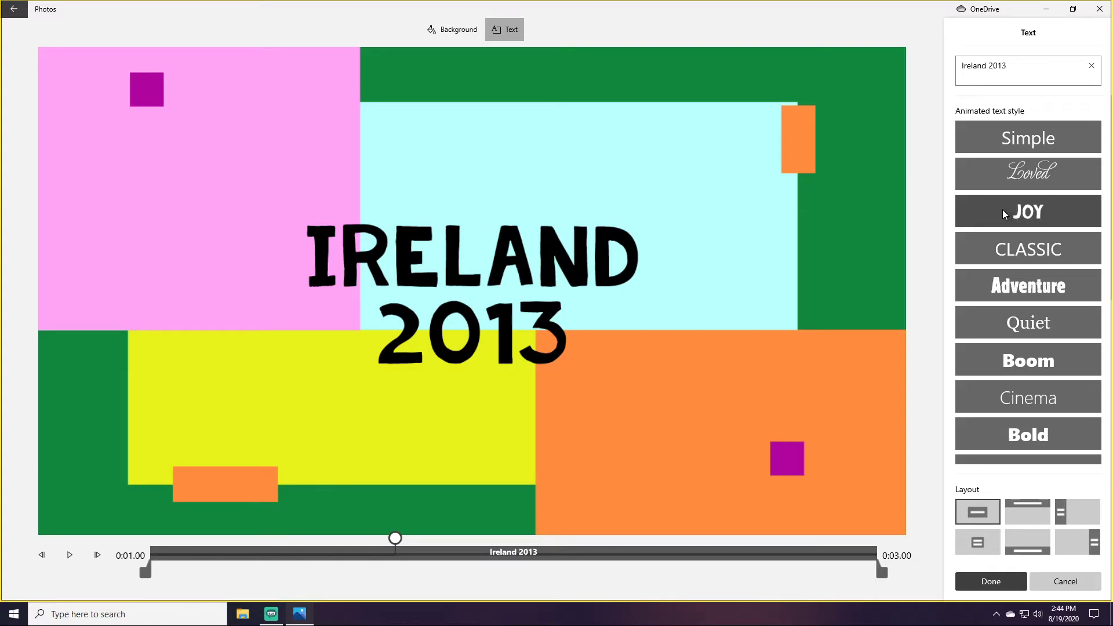
{"action": "left_click", "coordinate": [79, 560]}
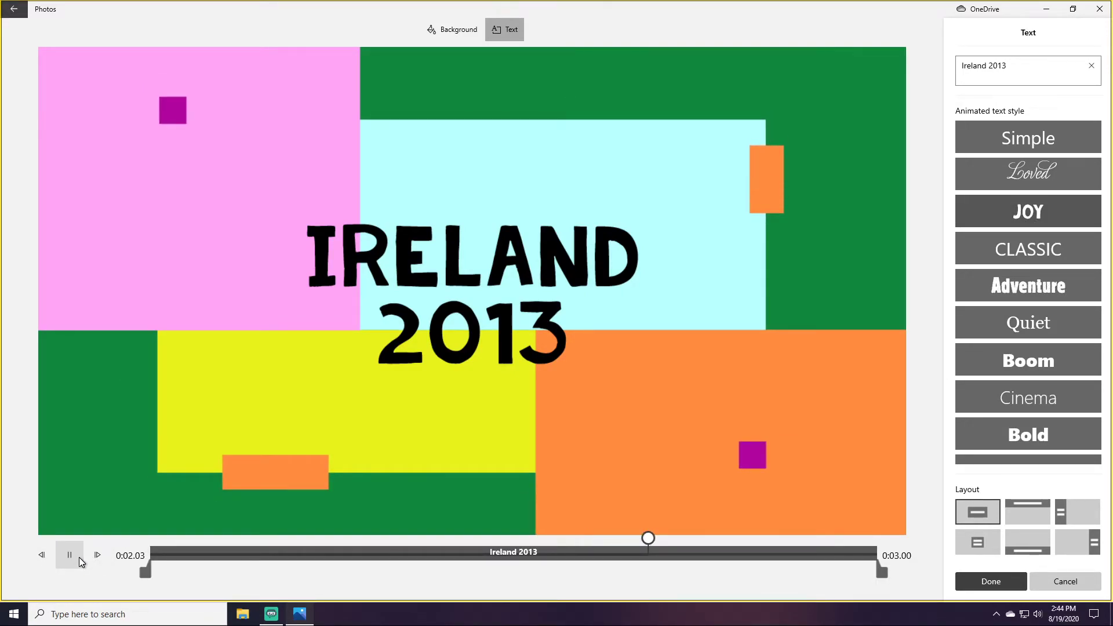
{"action": "left_click", "coordinate": [993, 584]}
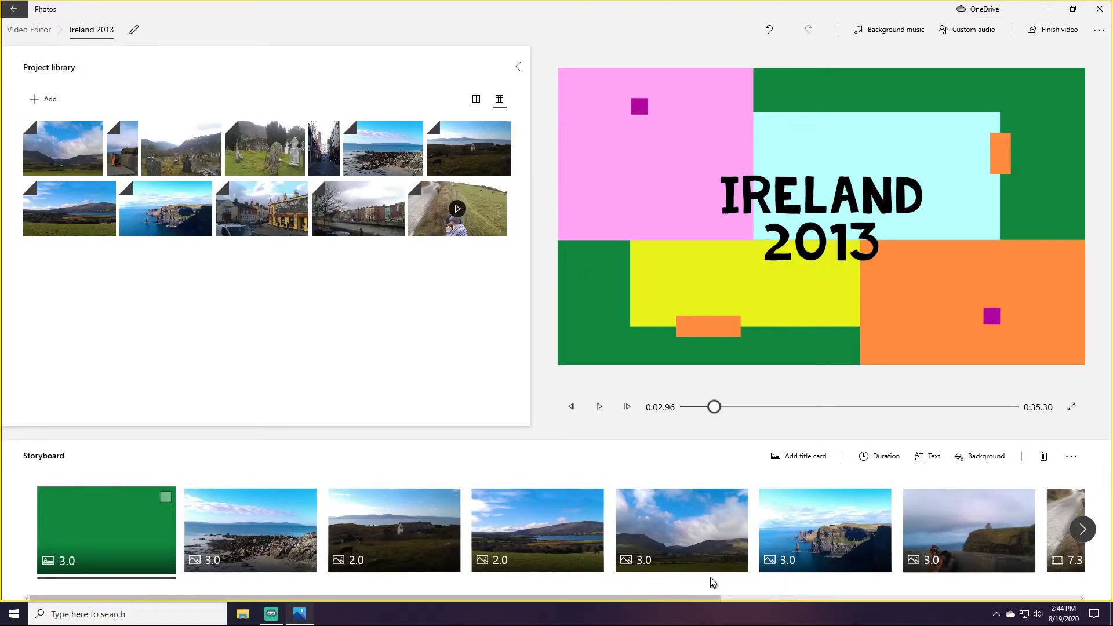
- Play the video from the beginning to preview the title card and its change to the beach photo
{"action": "left_click_drag", "start_coordinate": [715, 407], "coordinate": [632, 402]}
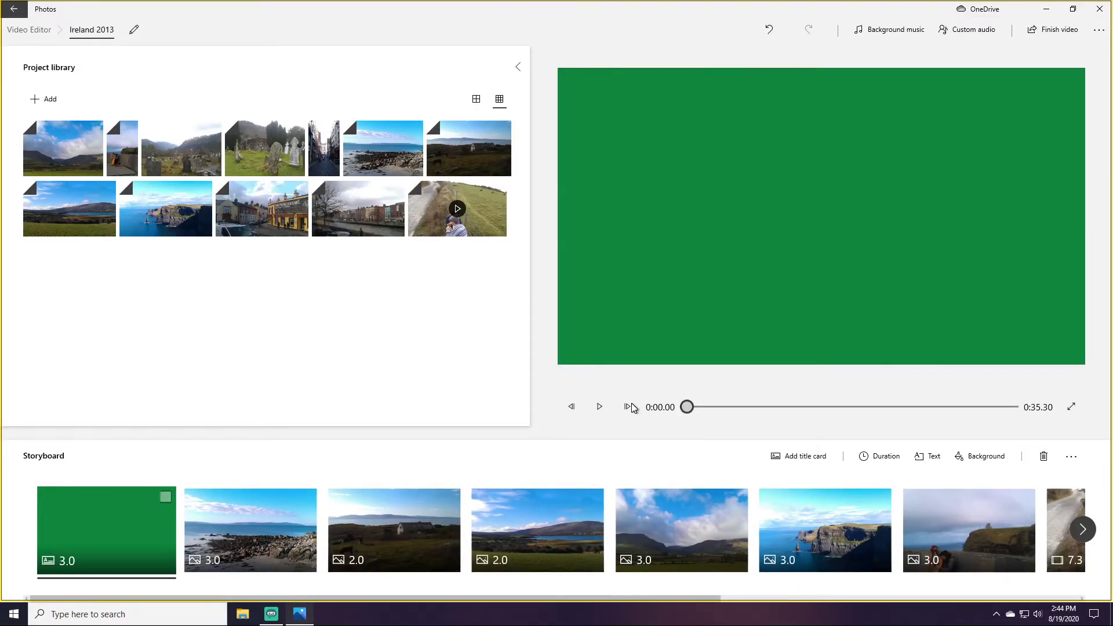
{"action": "left_click", "coordinate": [603, 409]}
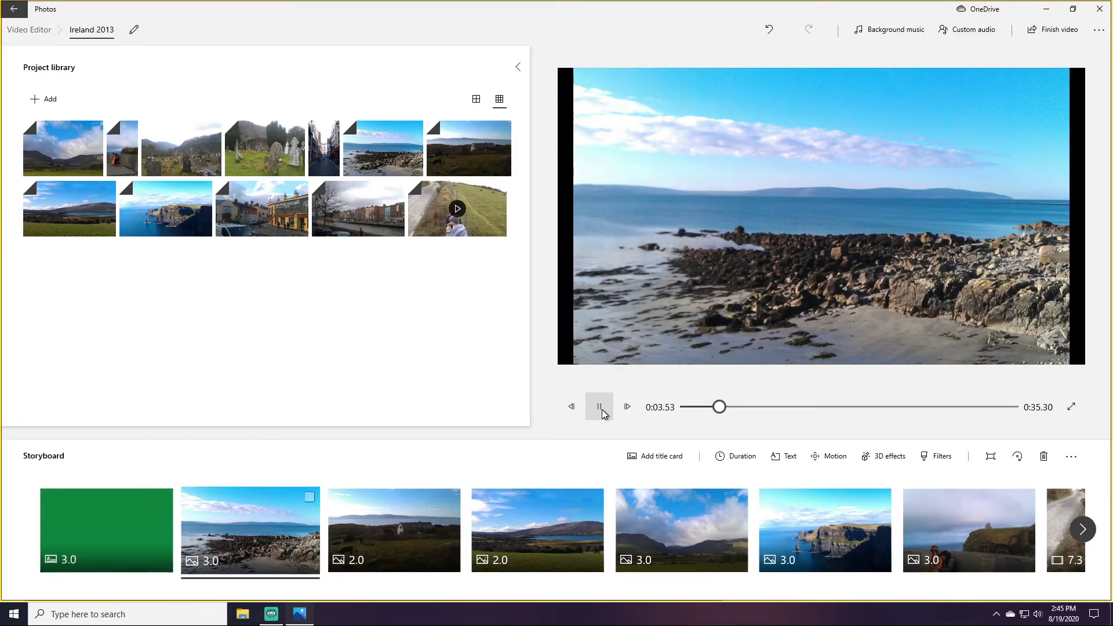
{"action": "left_click", "coordinate": [602, 410]}
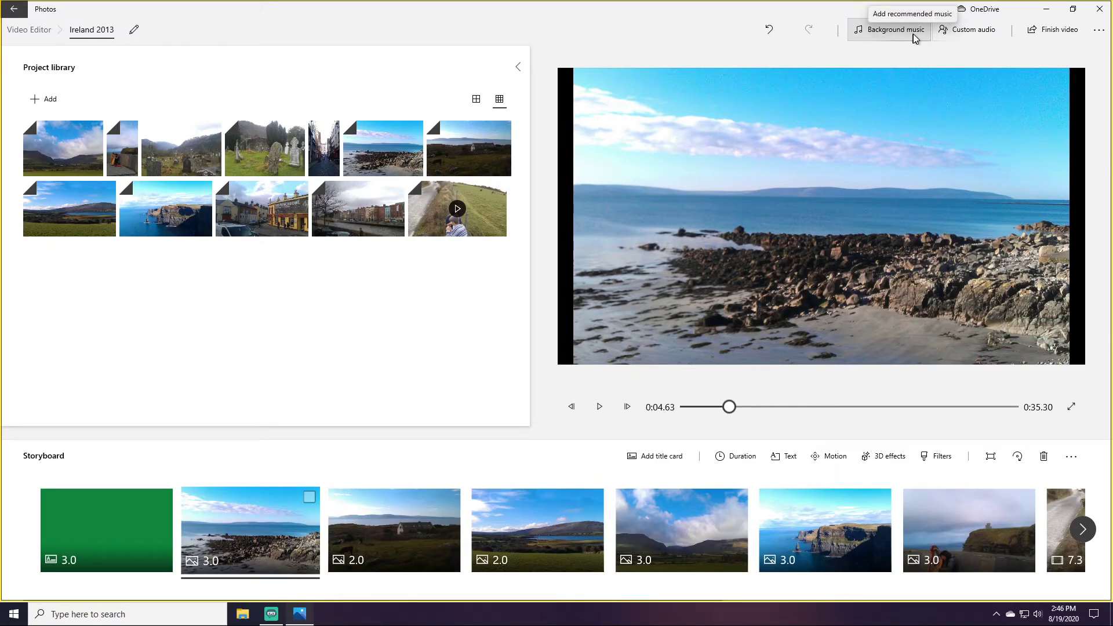
- Browse the background music tracks, lower the music volume to just over a third, and preview Spooky Story
{"action": "left_click", "coordinate": [903, 34]}
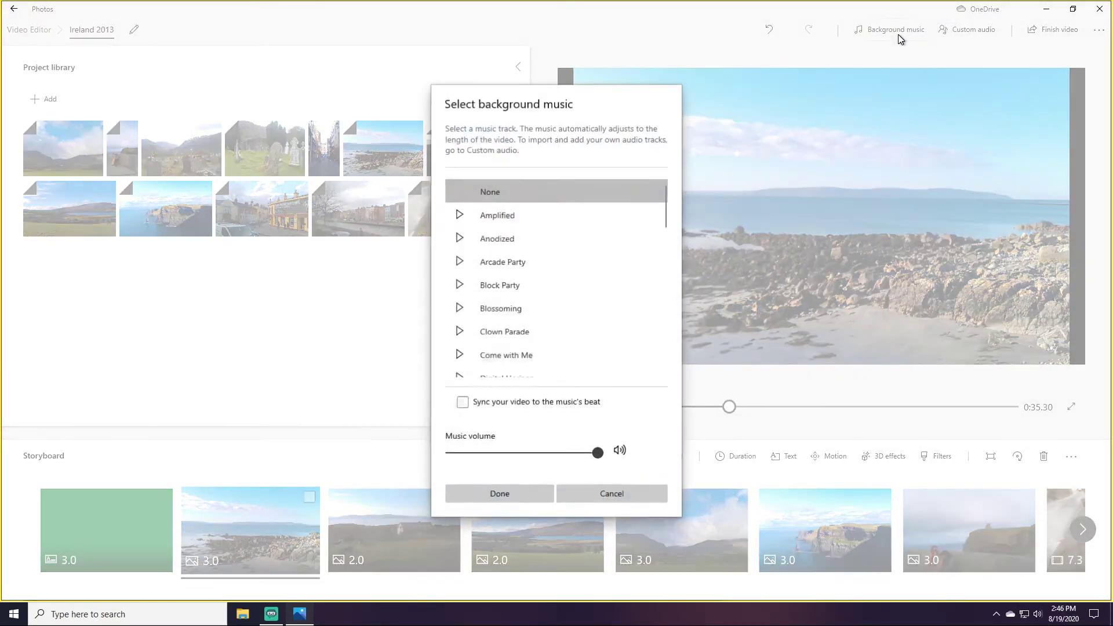
{"action": "scroll", "coordinate": [563, 229], "scroll_direction": "down", "scroll_amount": 10}
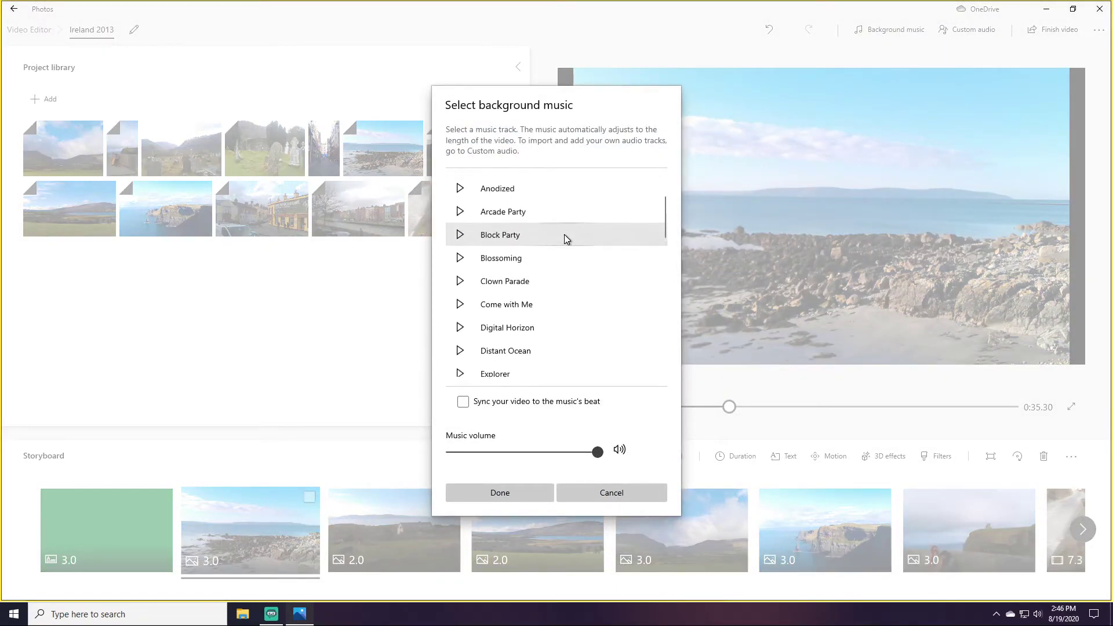
{"action": "scroll", "coordinate": [559, 223], "scroll_direction": "down", "scroll_amount": 10}
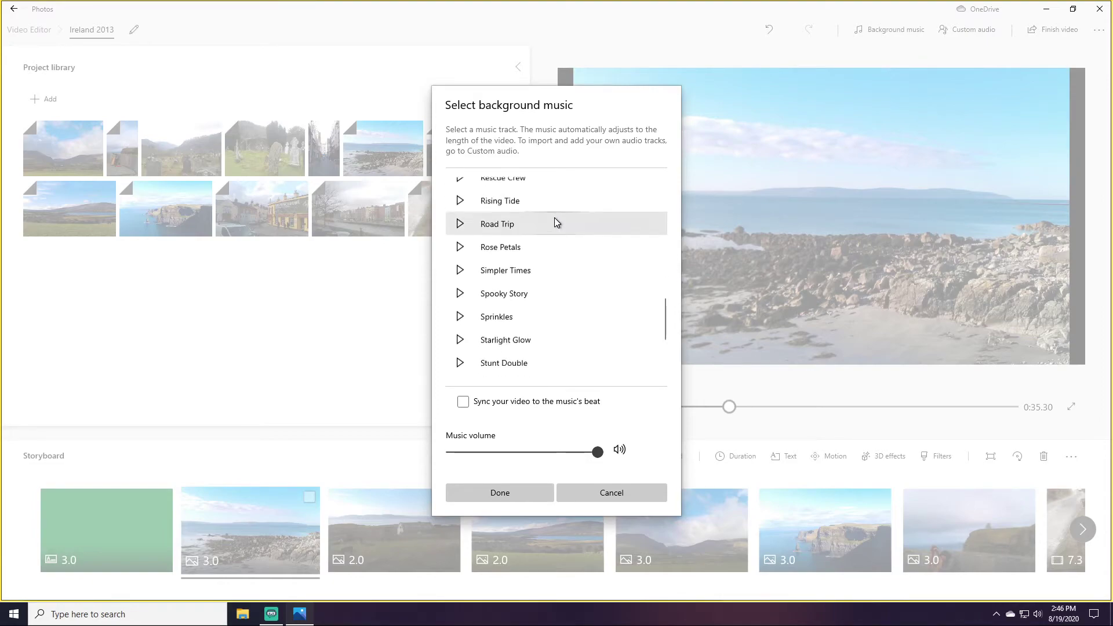
{"action": "scroll", "coordinate": [554, 220], "scroll_direction": "down", "scroll_amount": 2}
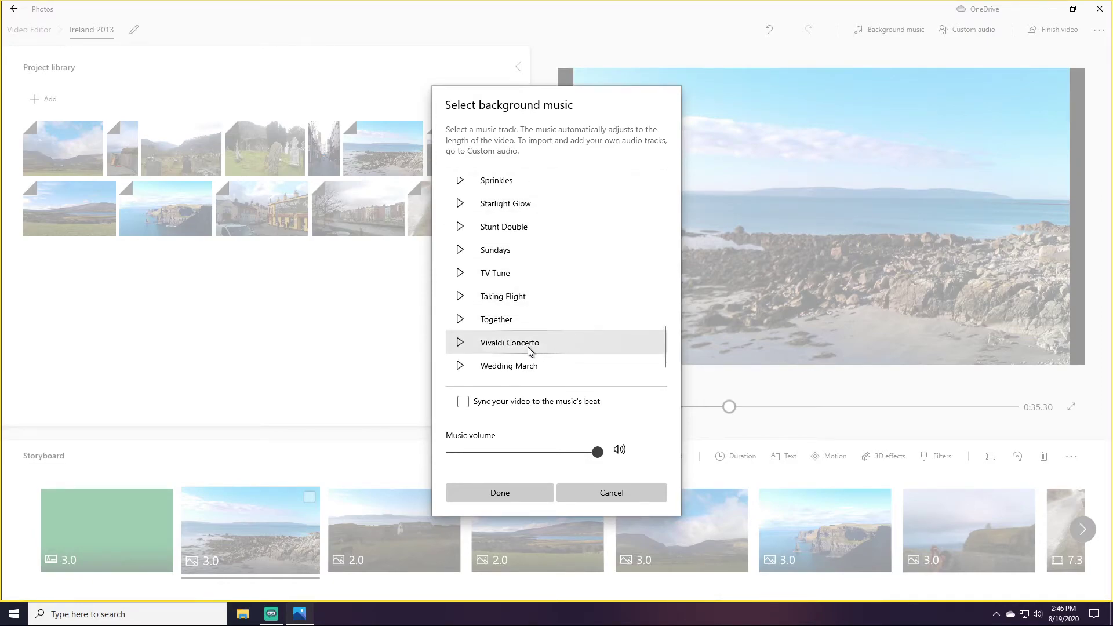
{"action": "left_click_drag", "start_coordinate": [599, 453], "coordinate": [504, 453]}
{"action": "scroll", "coordinate": [531, 341], "scroll_direction": "up", "scroll_amount": 10}
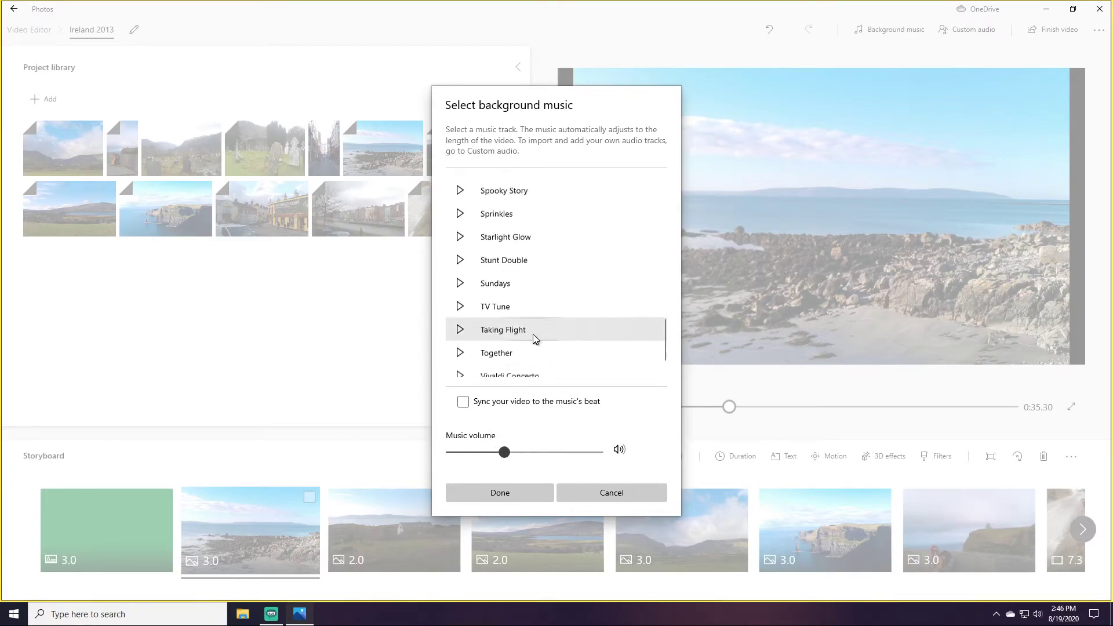
{"action": "scroll", "coordinate": [511, 328], "scroll_direction": "down", "scroll_amount": 2}
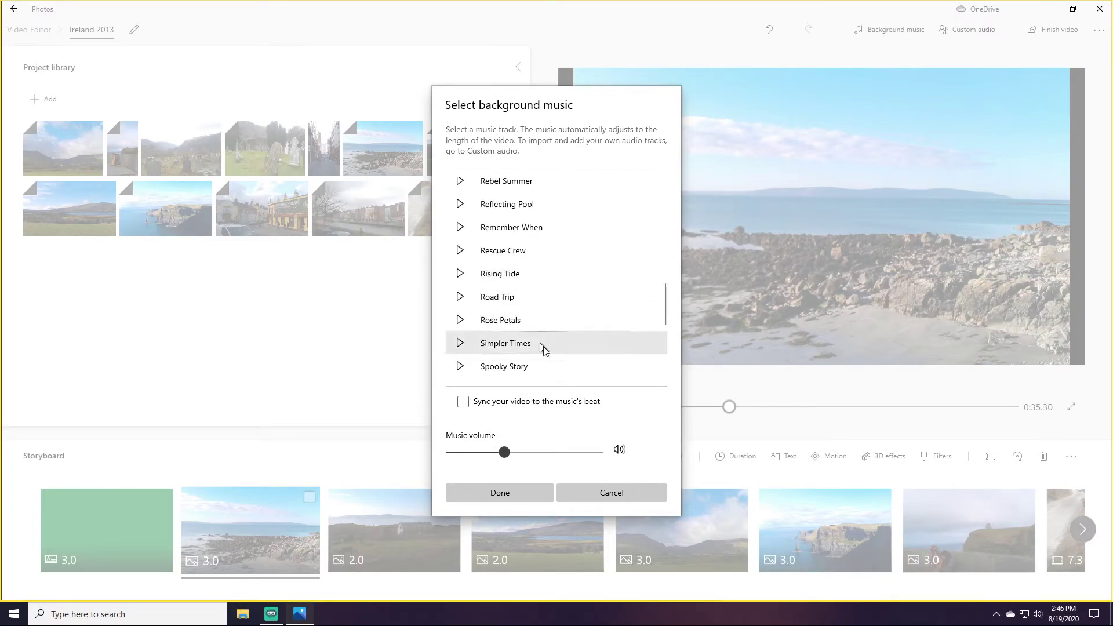
{"action": "left_click", "coordinate": [462, 370]}
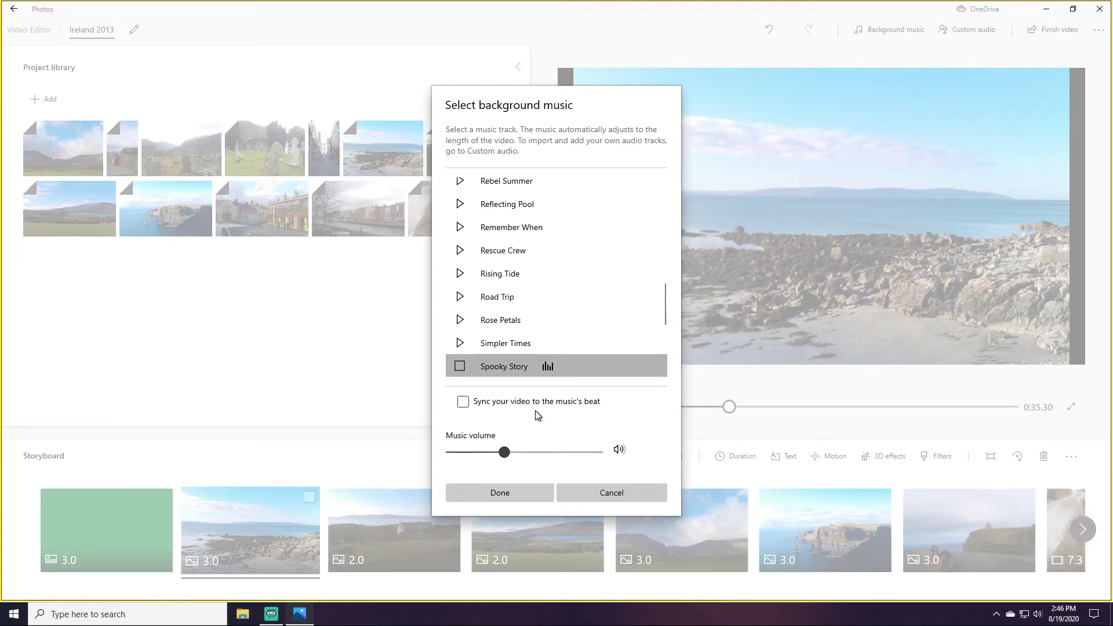
{"action": "left_click", "coordinate": [462, 370]}
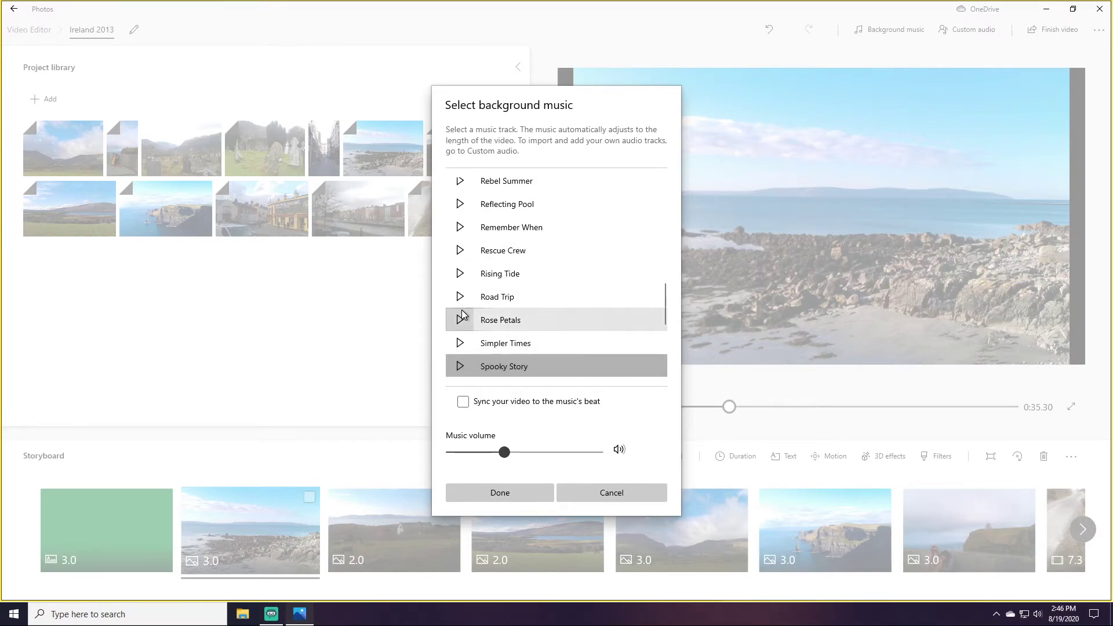
- Preview the Ravel - String Quartet in F Major, Pixelated, Misty Mountaintop and Mood Groove music tracks
{"action": "scroll", "coordinate": [458, 308], "scroll_direction": "up", "scroll_amount": 5}
{"action": "scroll", "coordinate": [463, 210], "scroll_direction": "up", "scroll_amount": 2}
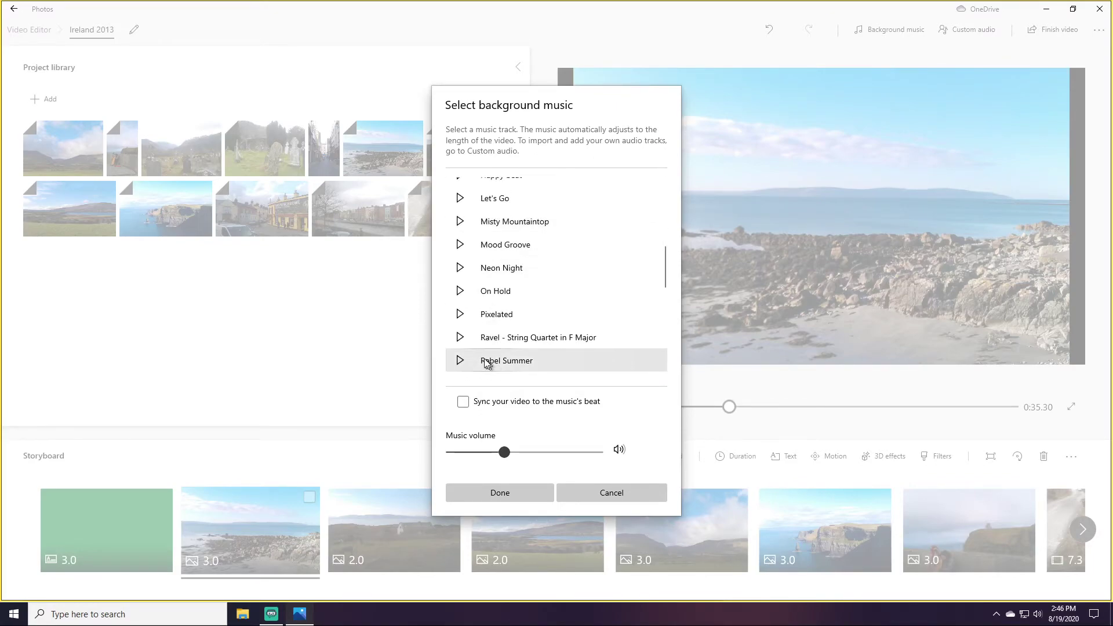
{"action": "left_click", "coordinate": [458, 337]}
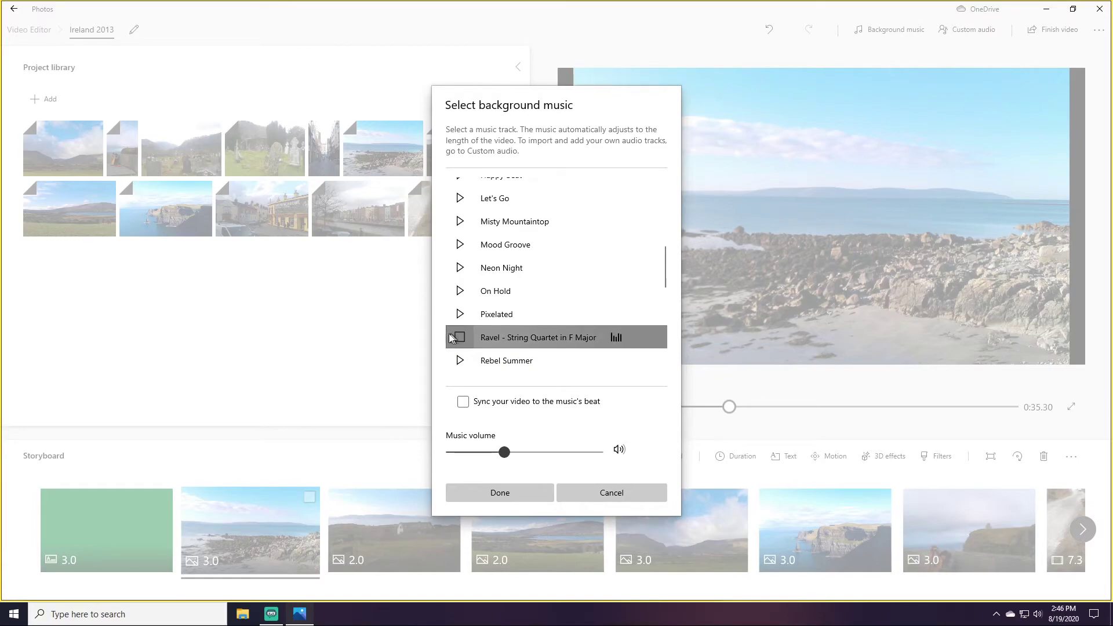
{"action": "left_click", "coordinate": [461, 314]}
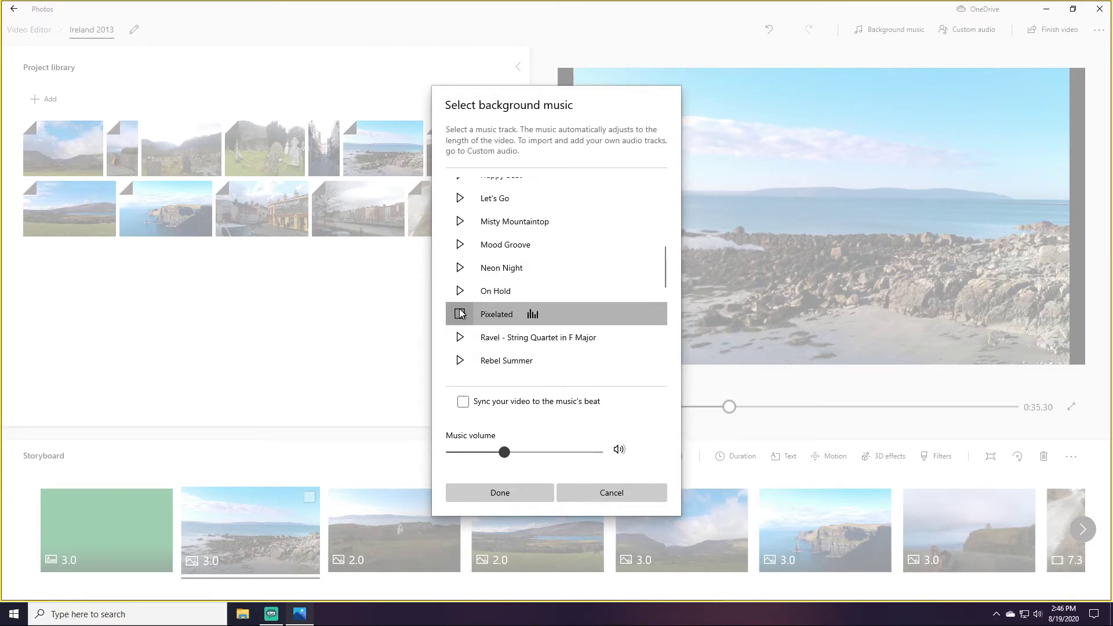
{"action": "left_click", "coordinate": [463, 219]}
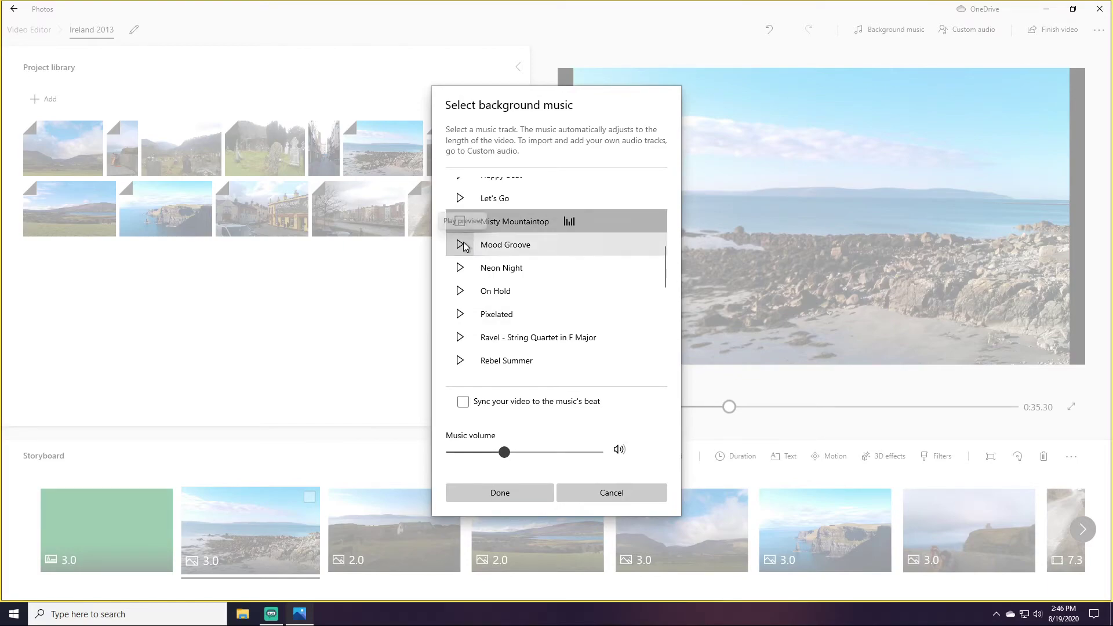
{"action": "left_click", "coordinate": [464, 244]}
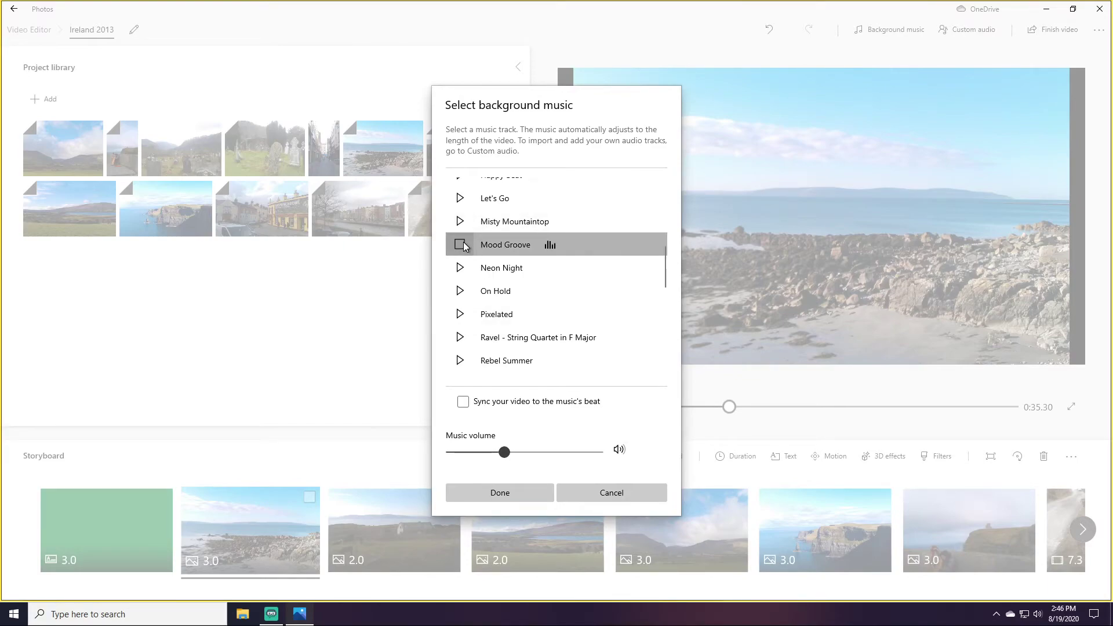
{"action": "left_click", "coordinate": [462, 245]}
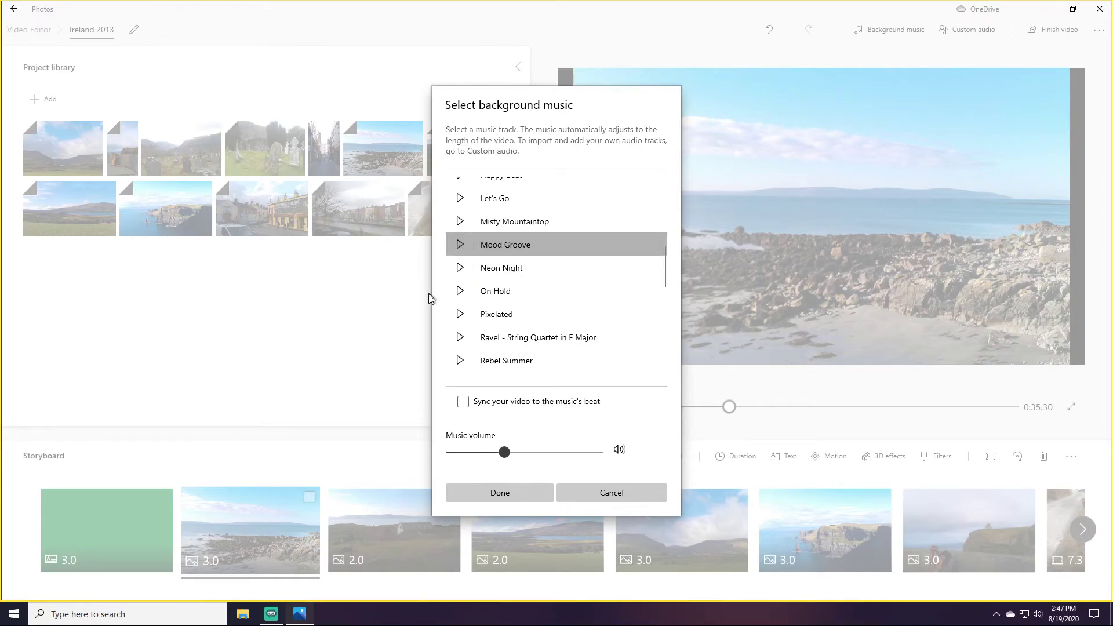
- Add Sprinkles as the background music at about a quarter volume, with the video synced to the music's beat
{"action": "scroll", "coordinate": [517, 284], "scroll_direction": "down", "scroll_amount": 5}
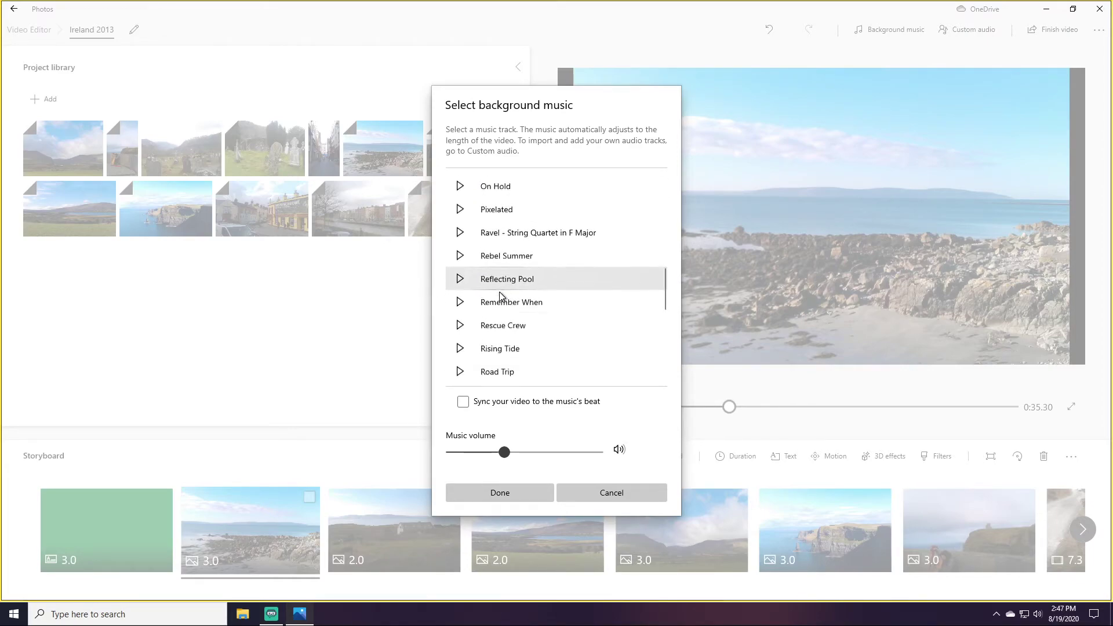
{"action": "scroll", "coordinate": [502, 283], "scroll_direction": "down", "scroll_amount": 2}
{"action": "left_click", "coordinate": [459, 301]}
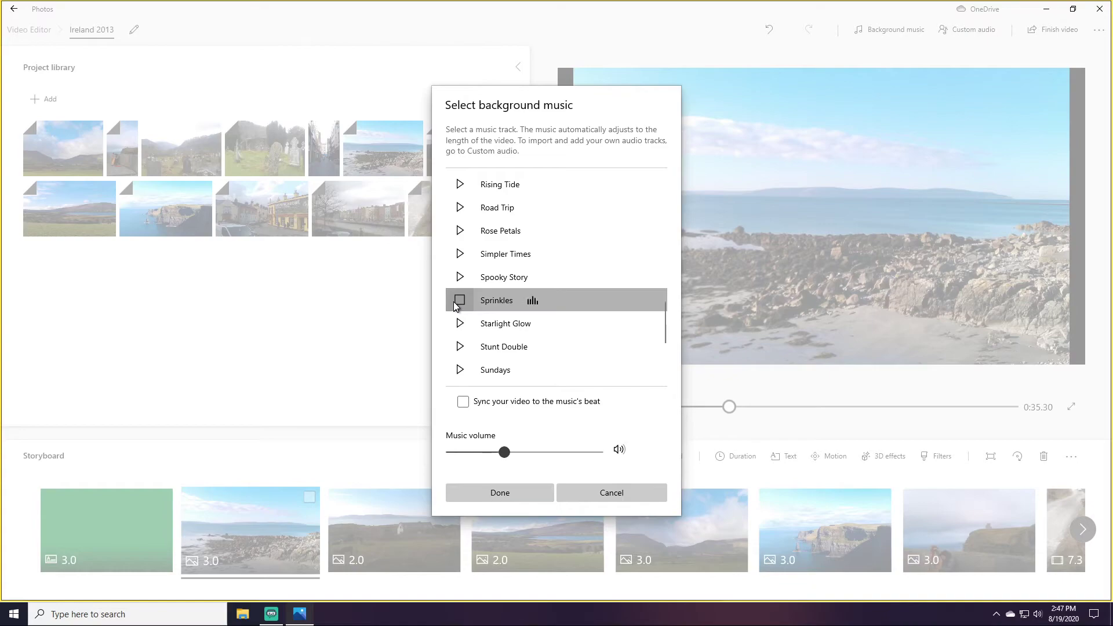
{"action": "left_click_drag", "start_coordinate": [503, 453], "coordinate": [481, 460]}
{"action": "left_click", "coordinate": [460, 302]}
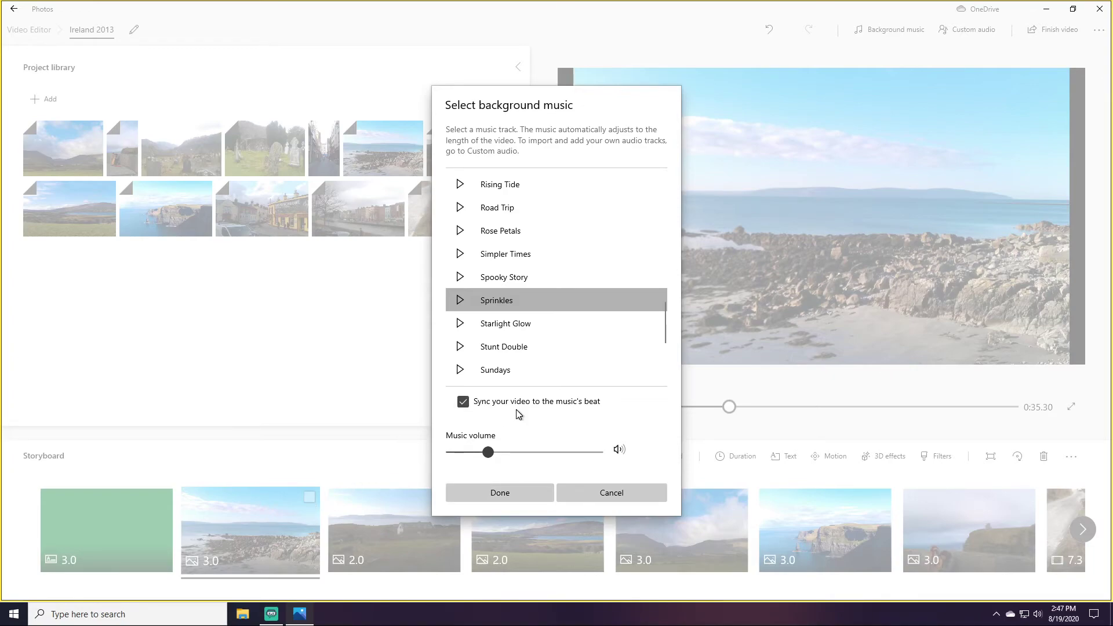
{"action": "left_click", "coordinate": [517, 493]}
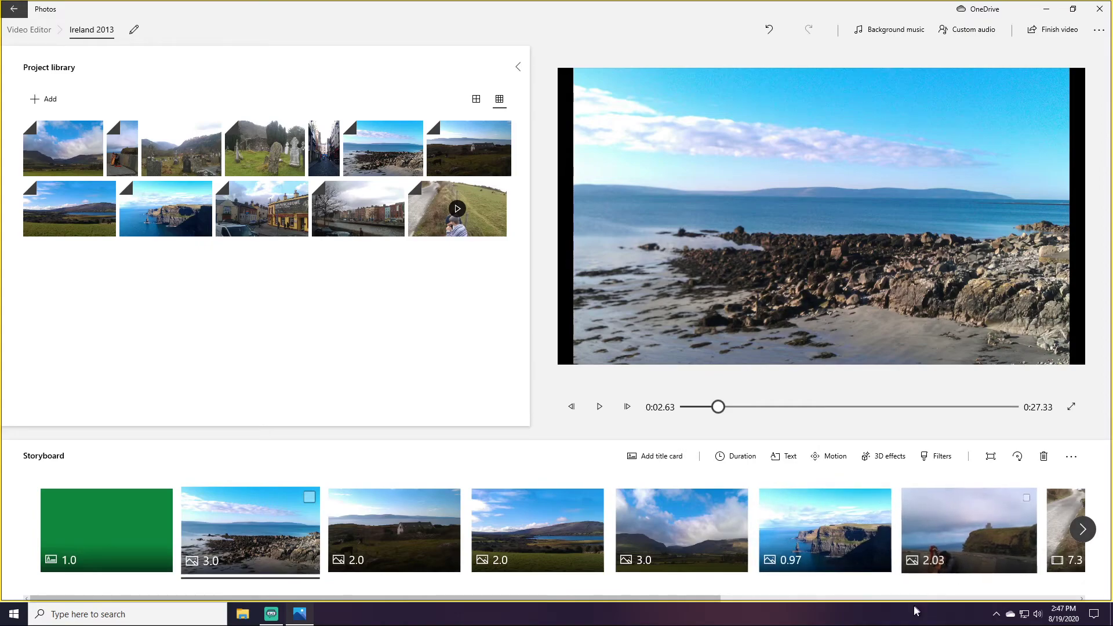
- Play the video from the title card to review it with the background music
{"action": "left_click", "coordinate": [119, 525]}
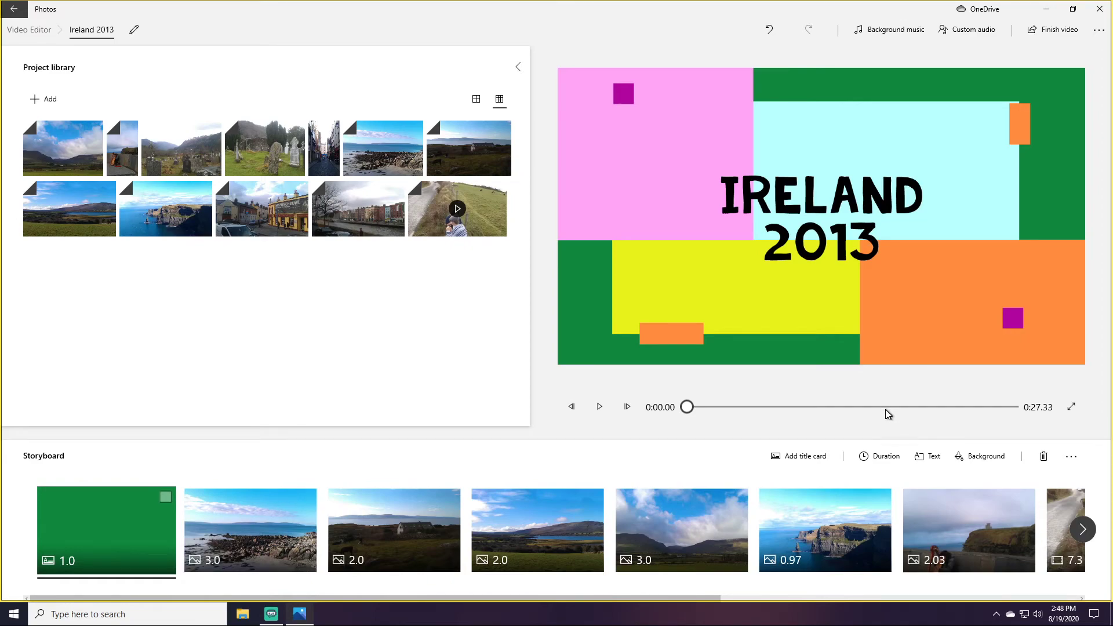
{"action": "left_click", "coordinate": [595, 414]}
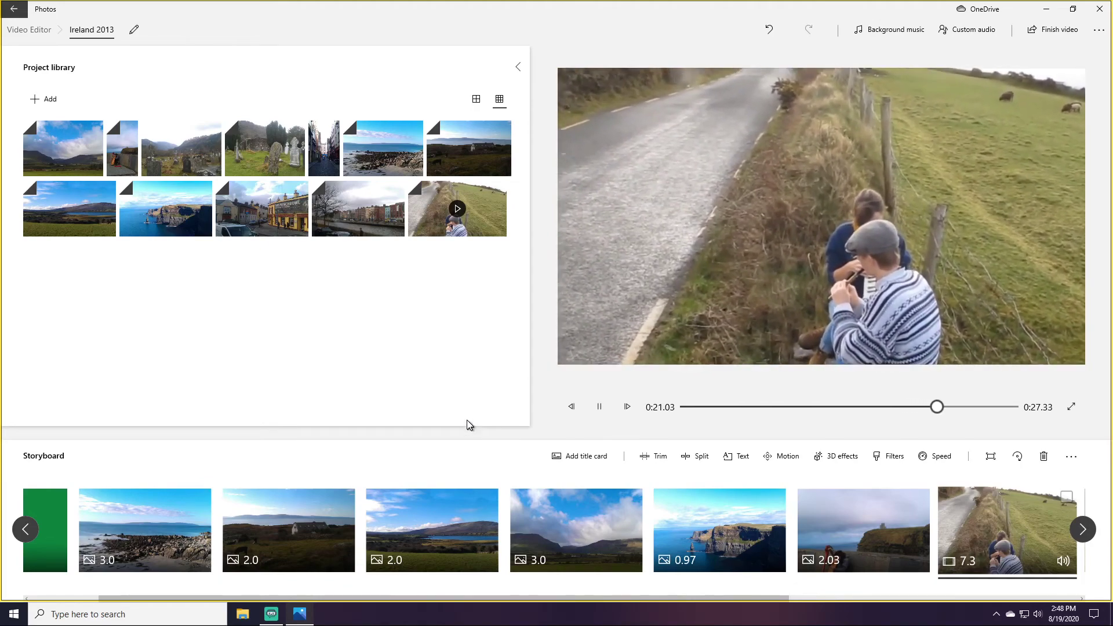
{"action": "left_click", "coordinate": [601, 410]}
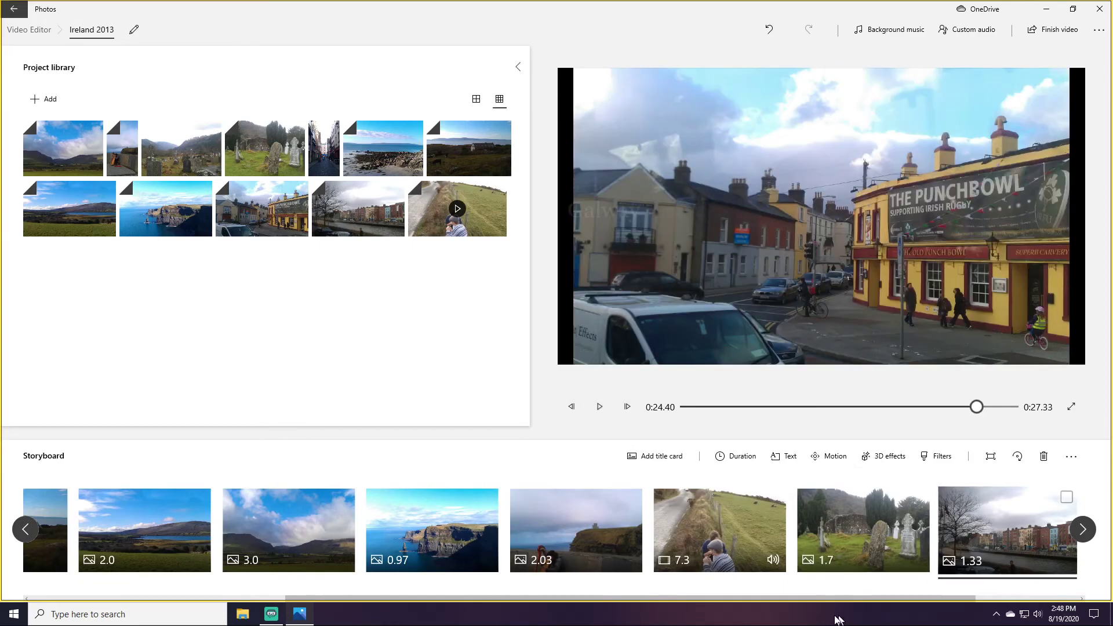
- Raise the background music volume to about half and apply the change
{"action": "left_click", "coordinate": [899, 33]}
{"action": "left_click", "coordinate": [527, 453]}
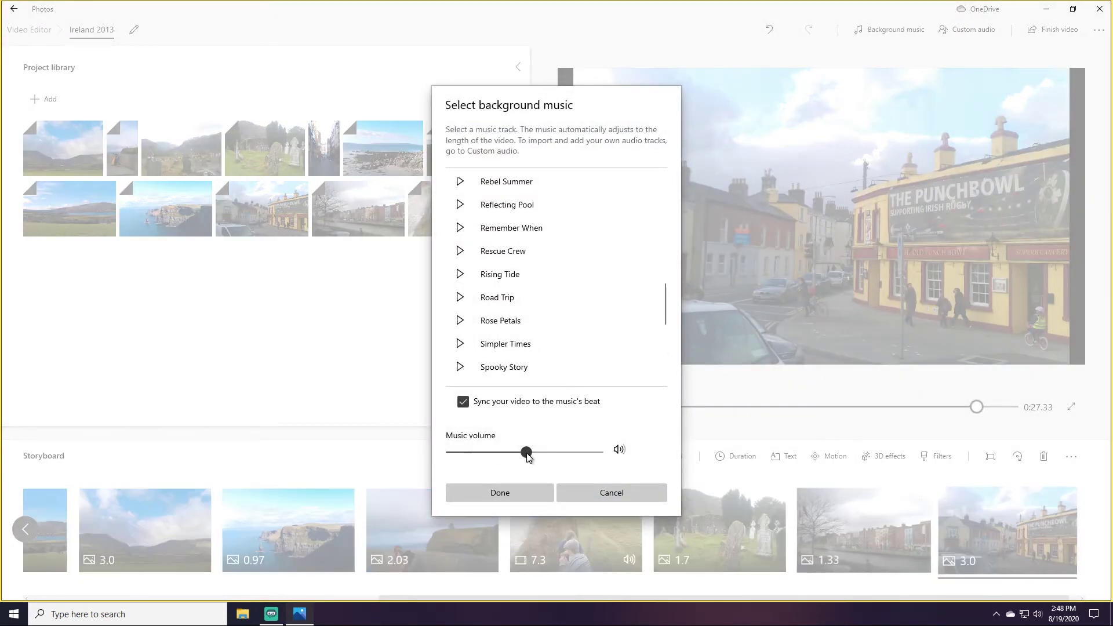
{"action": "left_click_drag", "start_coordinate": [541, 458], "coordinate": [530, 455]}
{"action": "left_click", "coordinate": [526, 499]}
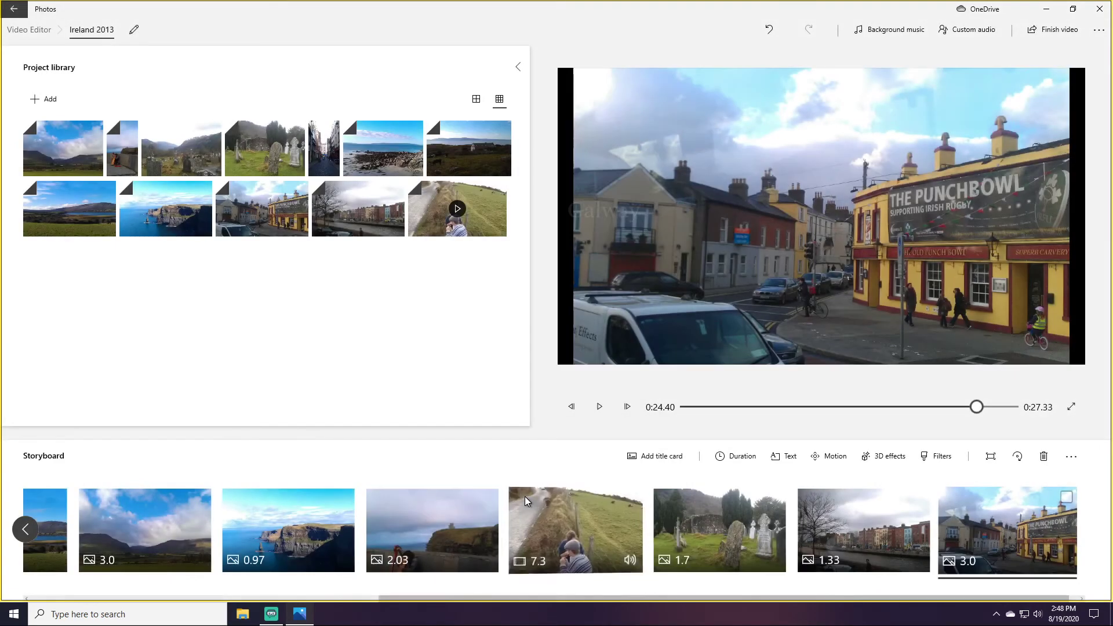
- Mute the audio of the roadside video clip in the storyboard and play the clip to check the sound
{"action": "left_click", "coordinate": [374, 599]}
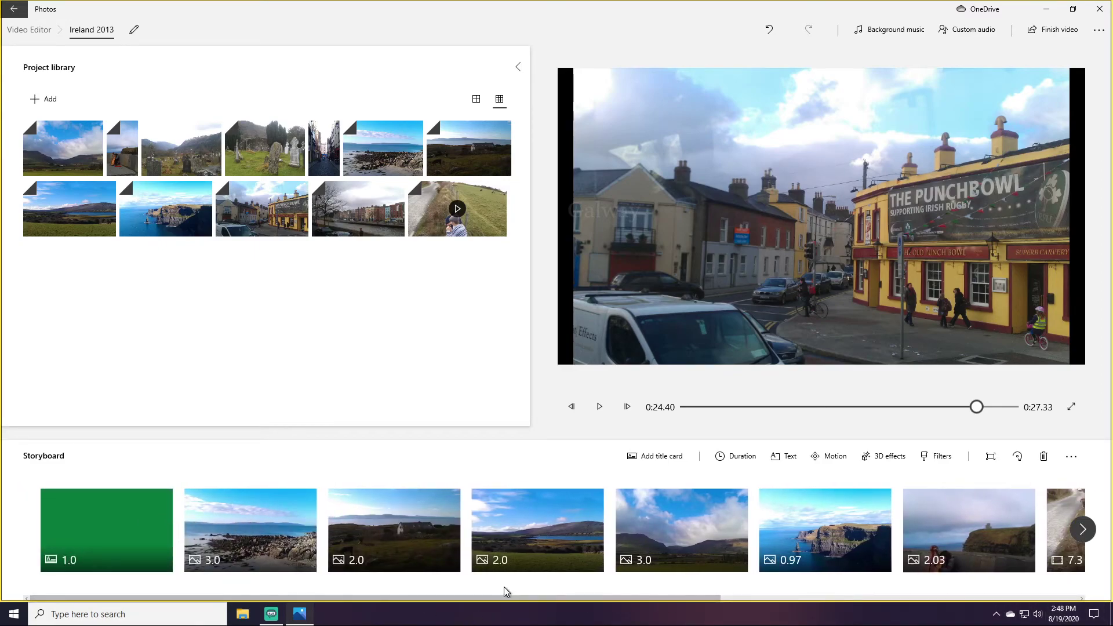
{"action": "left_click_drag", "start_coordinate": [531, 604], "coordinate": [841, 604]}
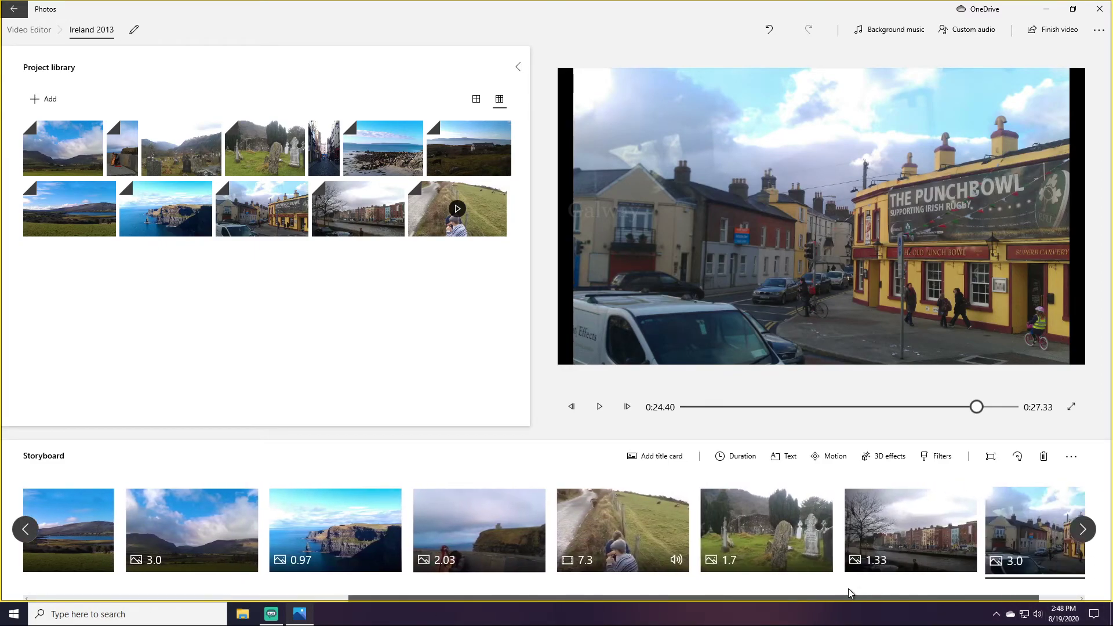
{"action": "left_click", "coordinate": [664, 542]}
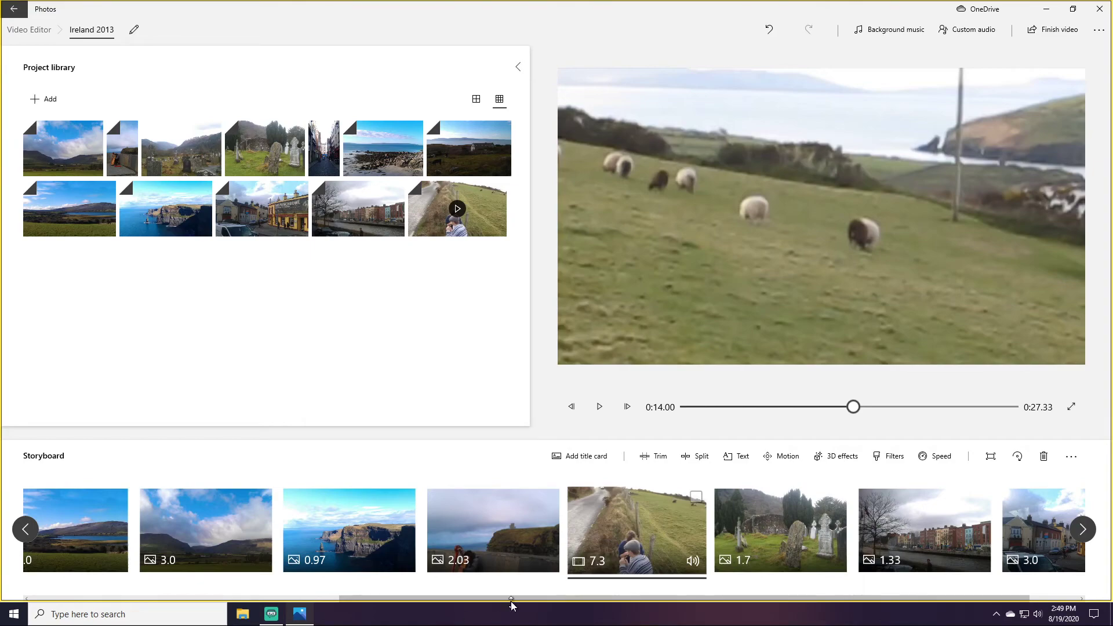
{"action": "left_click", "coordinate": [694, 565]}
{"action": "left_click", "coordinate": [694, 564]}
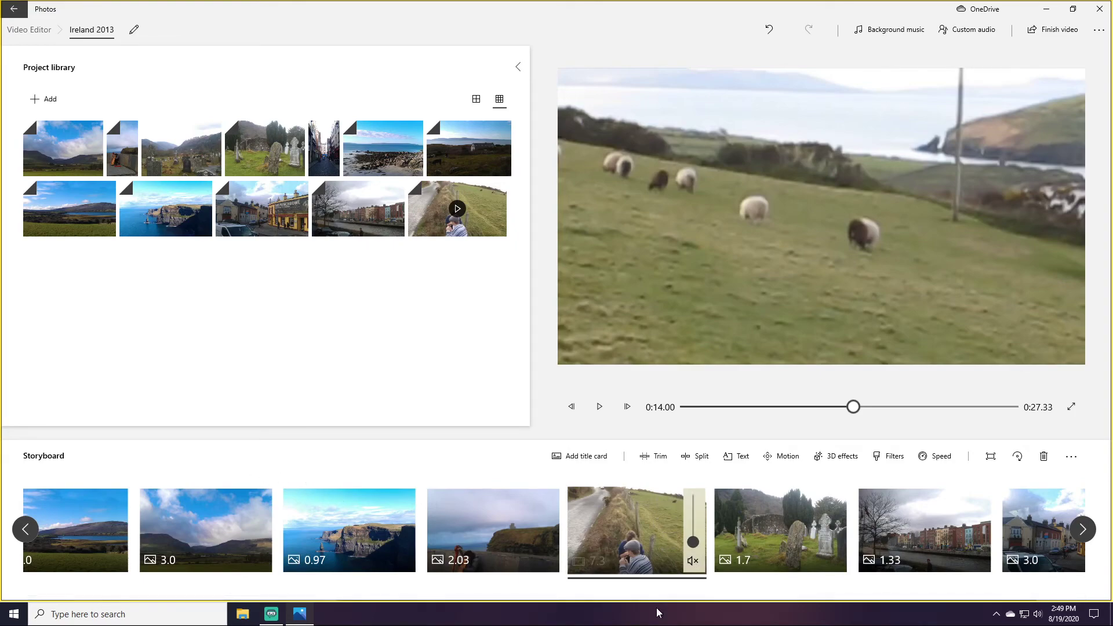
{"action": "left_click", "coordinate": [348, 530]}
{"action": "left_click", "coordinate": [600, 406]}
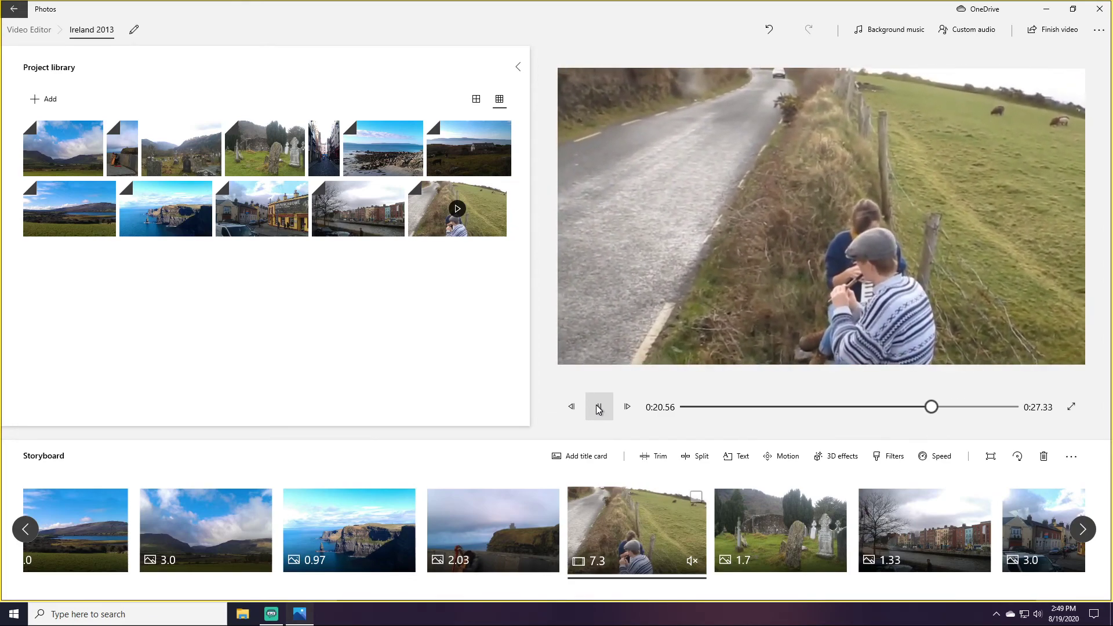
{"action": "left_click", "coordinate": [599, 408]}
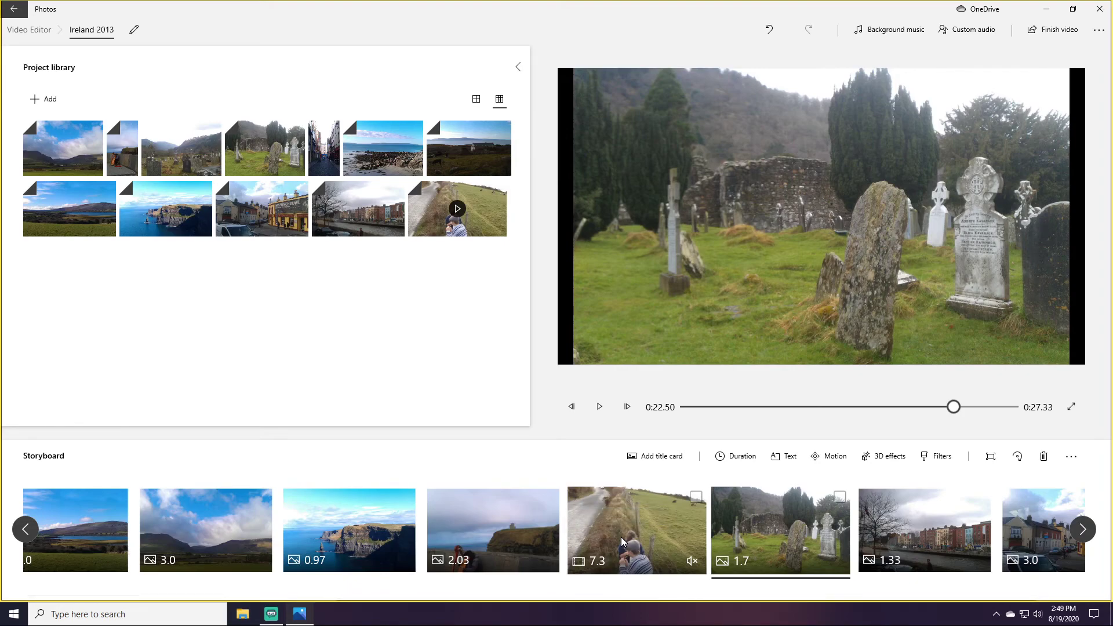
- Return to the title card at the start of the storyboard and set the finished video's quality to High 1080p
{"action": "left_click_drag", "start_coordinate": [806, 598], "coordinate": [505, 612]}
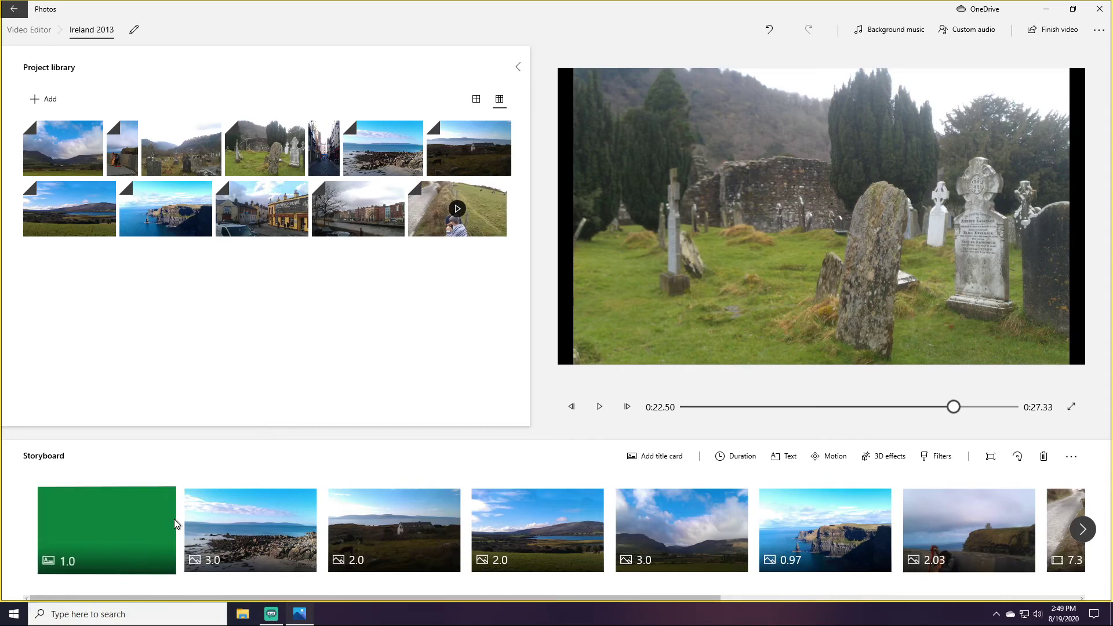
{"action": "left_click", "coordinate": [99, 523]}
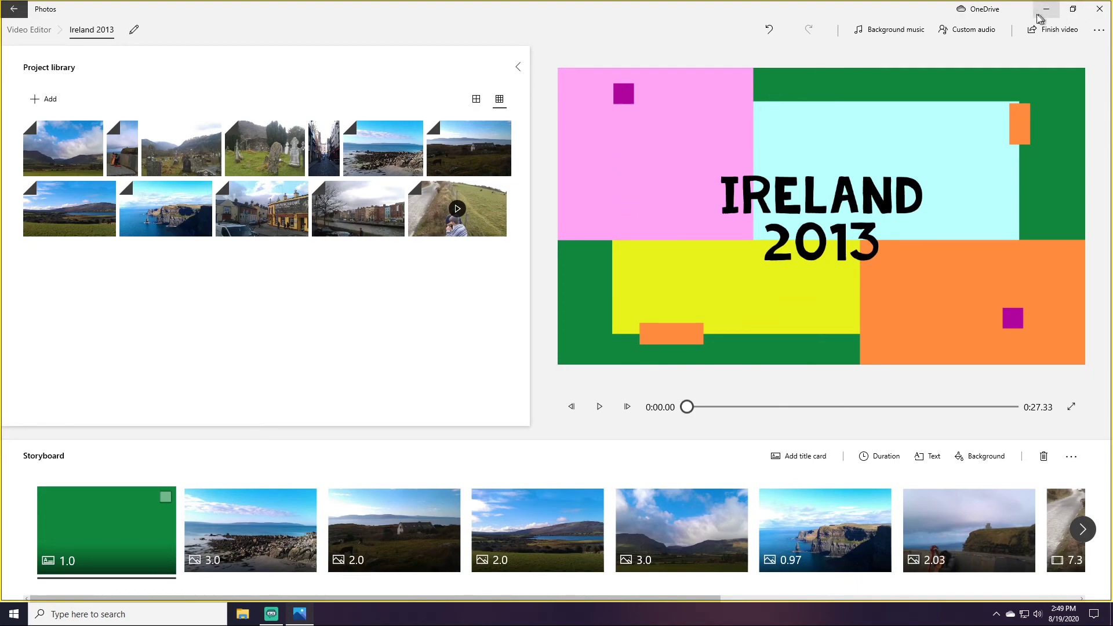
{"action": "left_click", "coordinate": [1050, 35]}
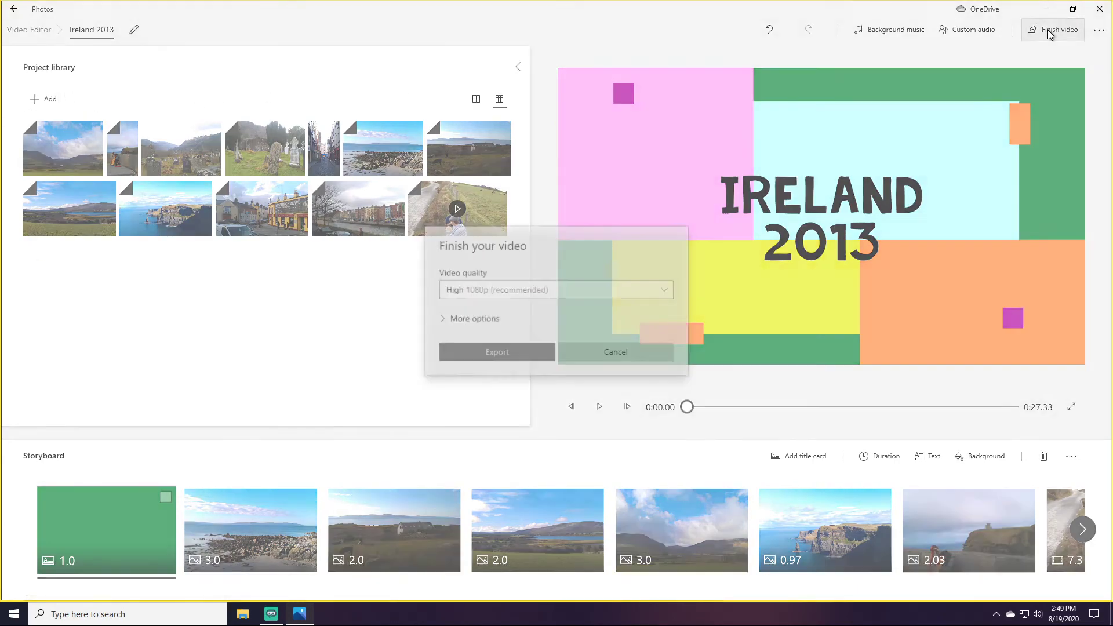
{"action": "left_click", "coordinate": [477, 320]}
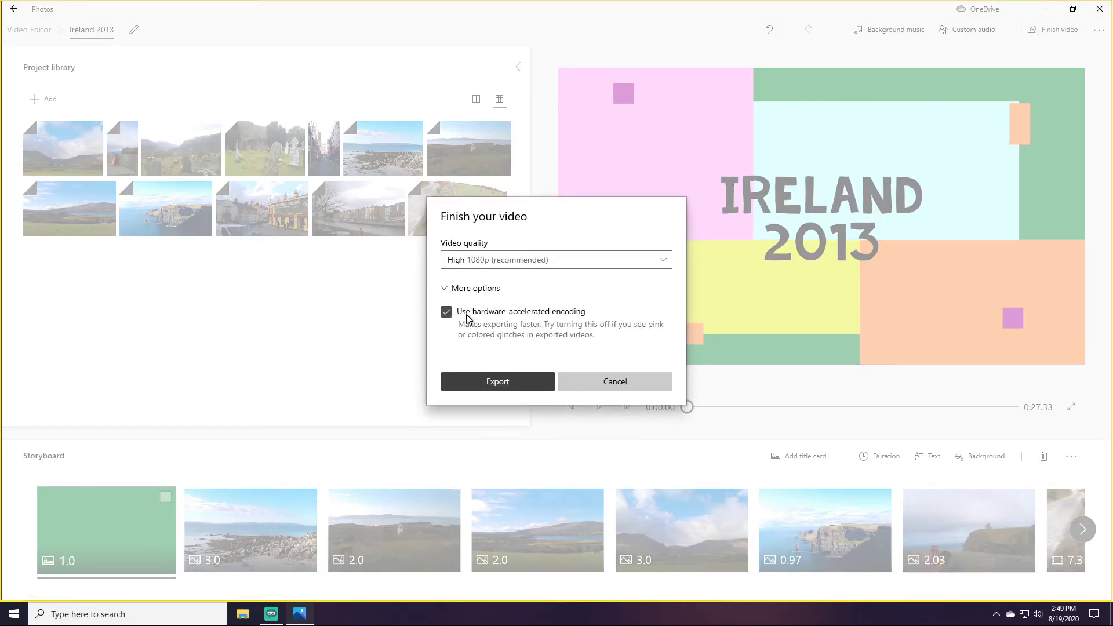
{"action": "left_click", "coordinate": [497, 289]}
{"action": "left_click", "coordinate": [485, 291]}
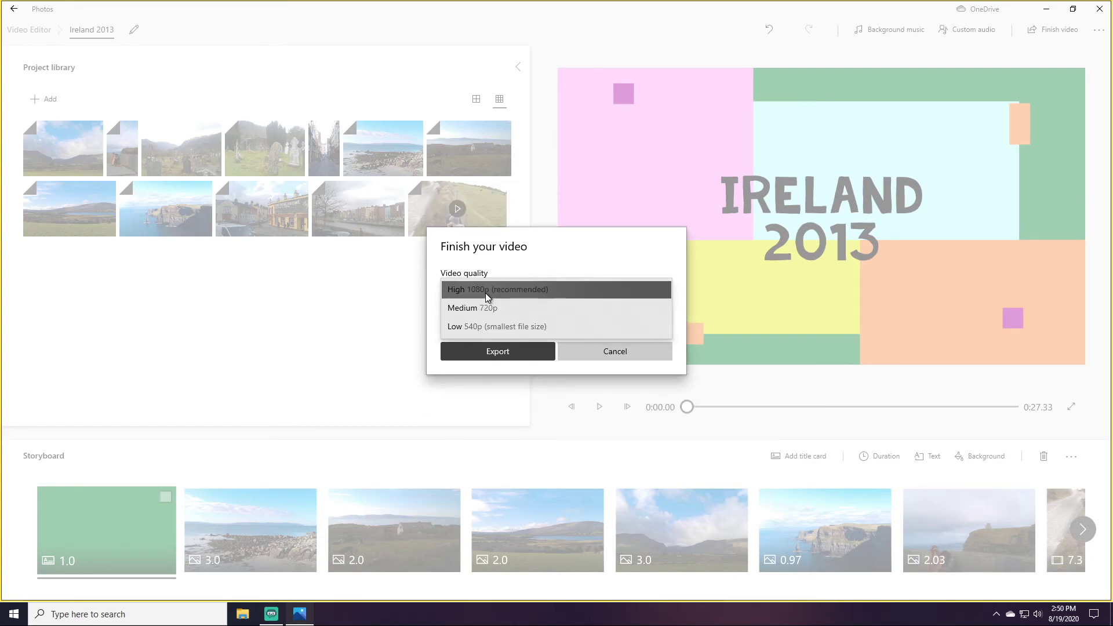
{"action": "left_click", "coordinate": [544, 291]}
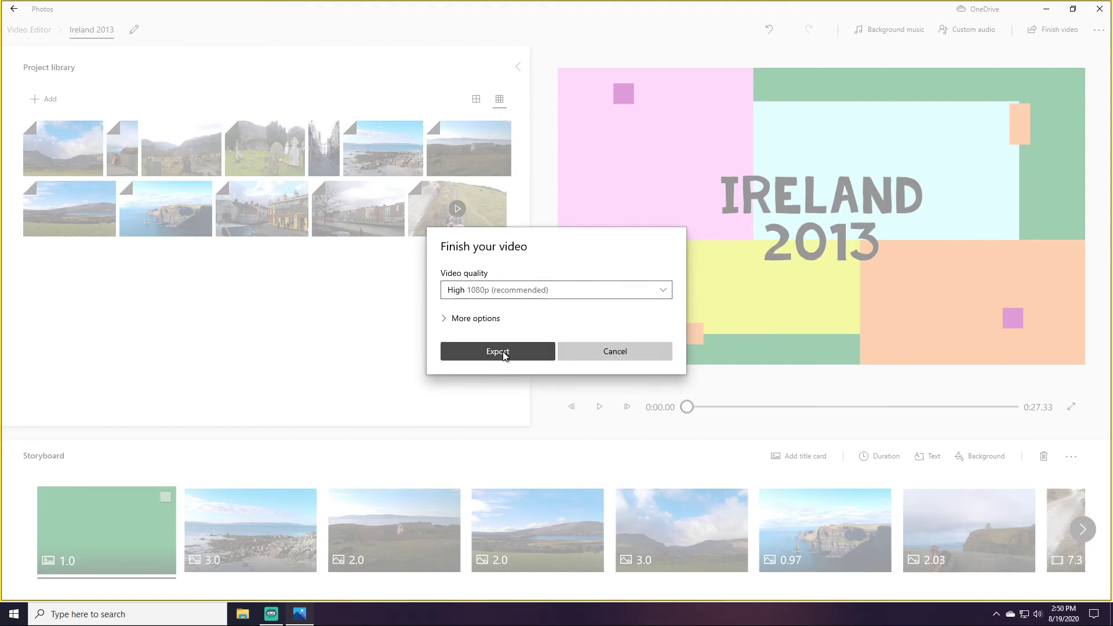
- Export the video to the Desktop as Ireland 2013, replacing the existing file, and minimize the exported video's playback window
{"action": "left_click", "coordinate": [517, 350]}
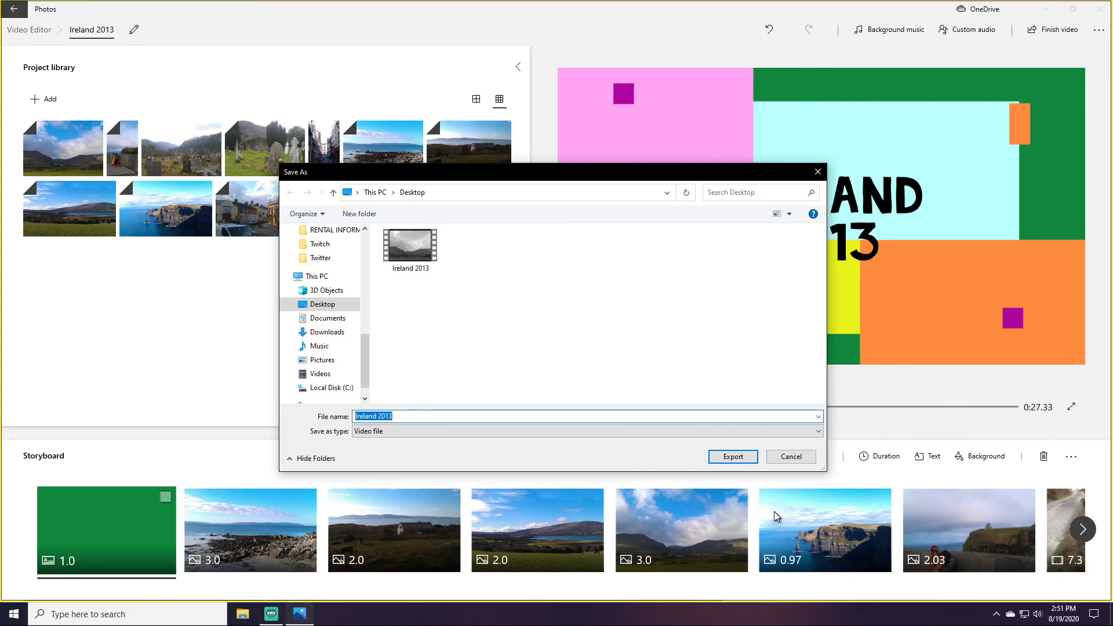
{"action": "left_click", "coordinate": [734, 458]}
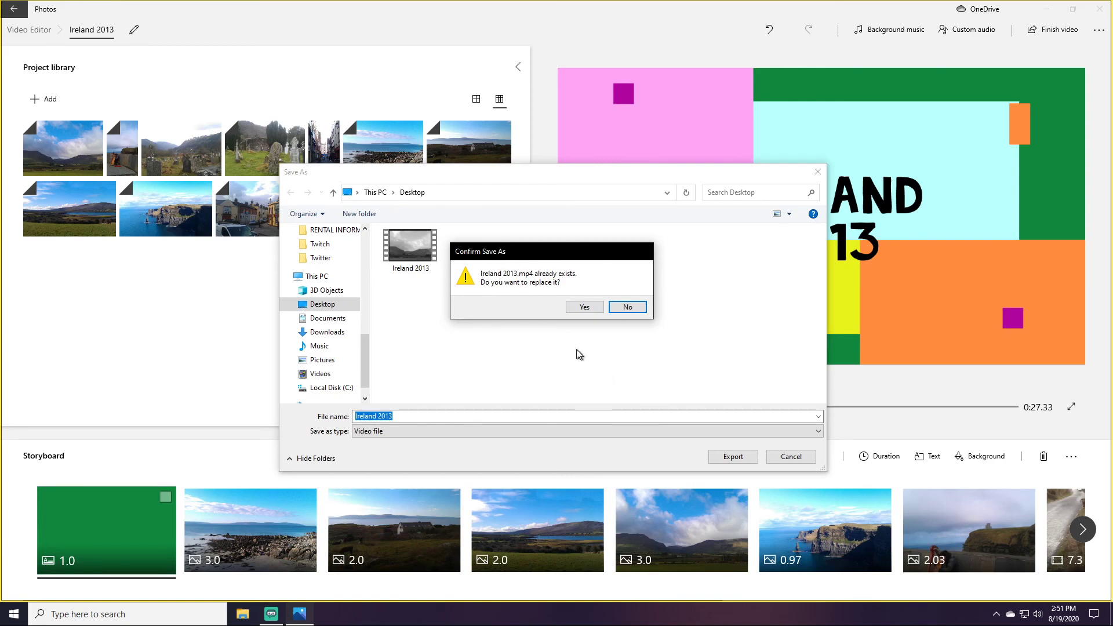
{"action": "left_click", "coordinate": [582, 310]}
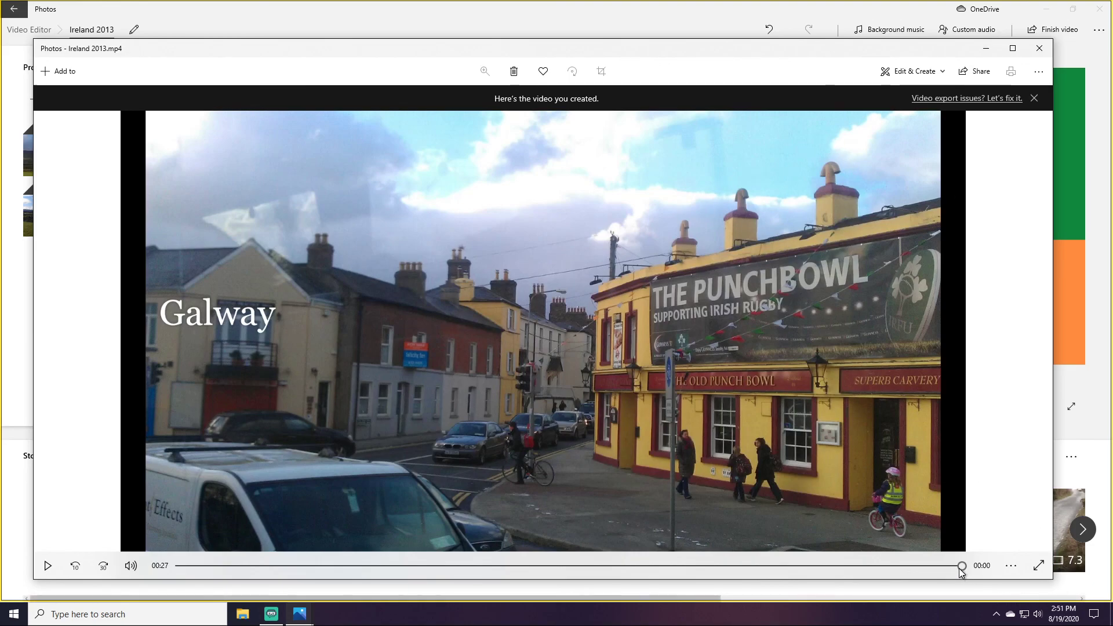
{"action": "left_click_drag", "start_coordinate": [962, 573], "coordinate": [982, 516]}
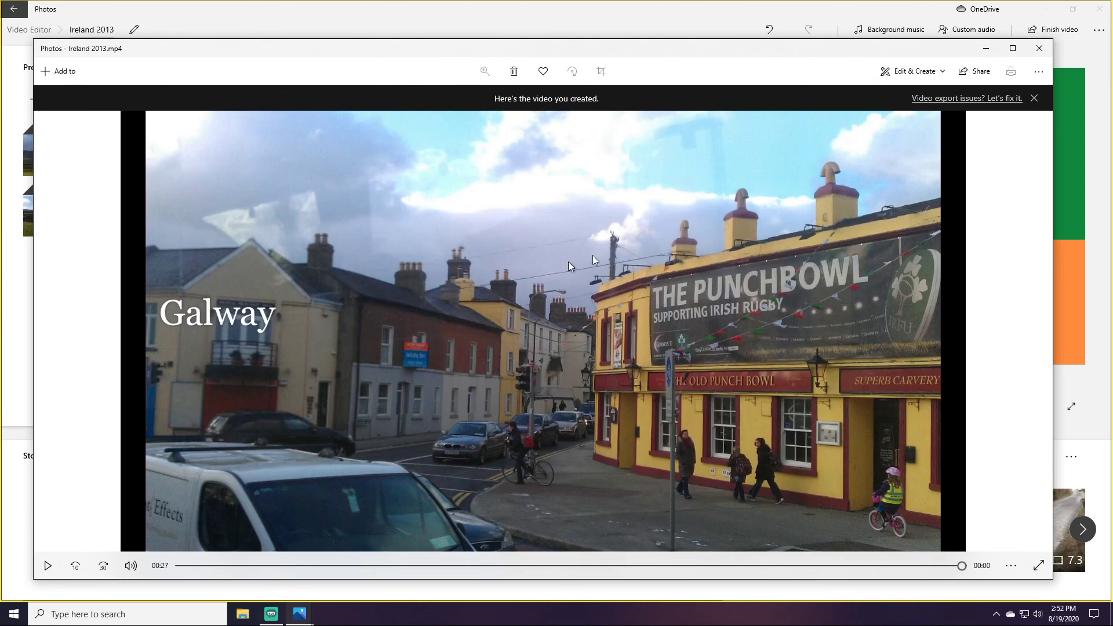
{"action": "left_click", "coordinate": [986, 49]}
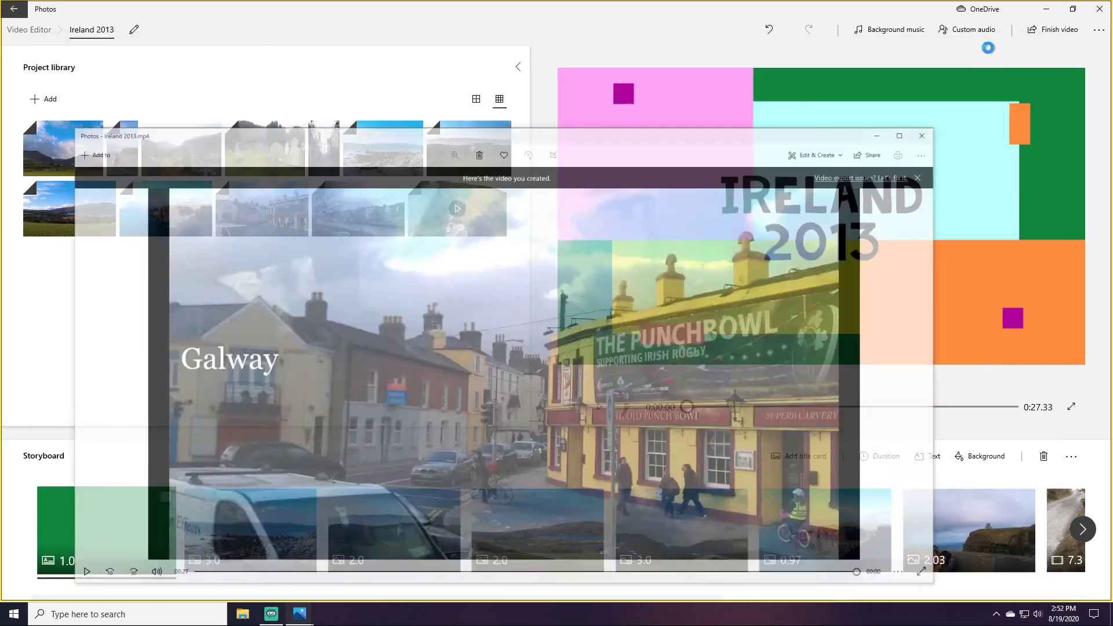